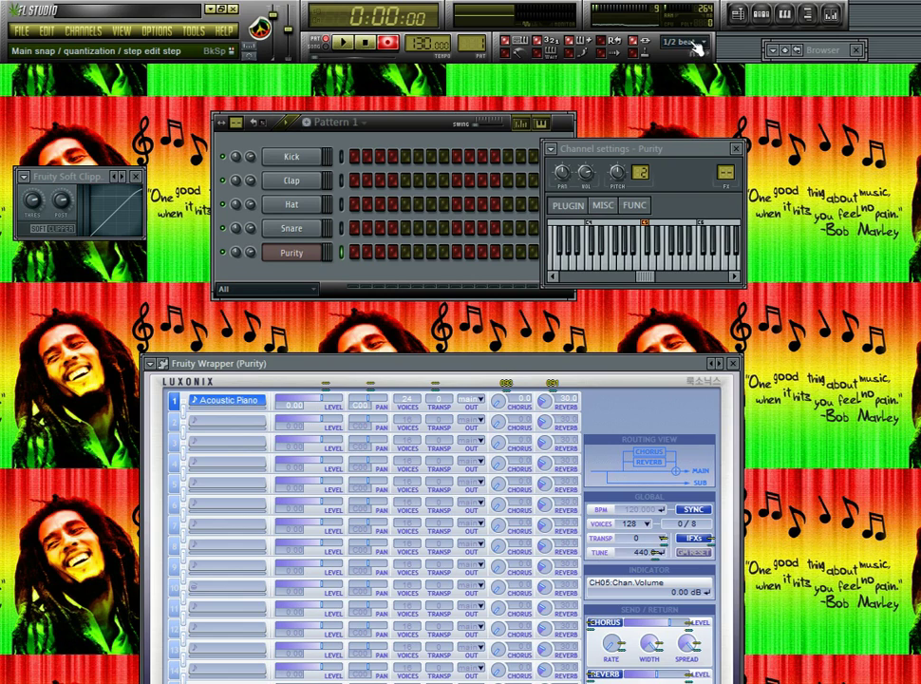
- Rearrange the channel rack and the Purity window so the whole Purity interface is accessible
{"action": "left_click", "coordinate": [694, 46]}
{"action": "left_click", "coordinate": [397, 129]}
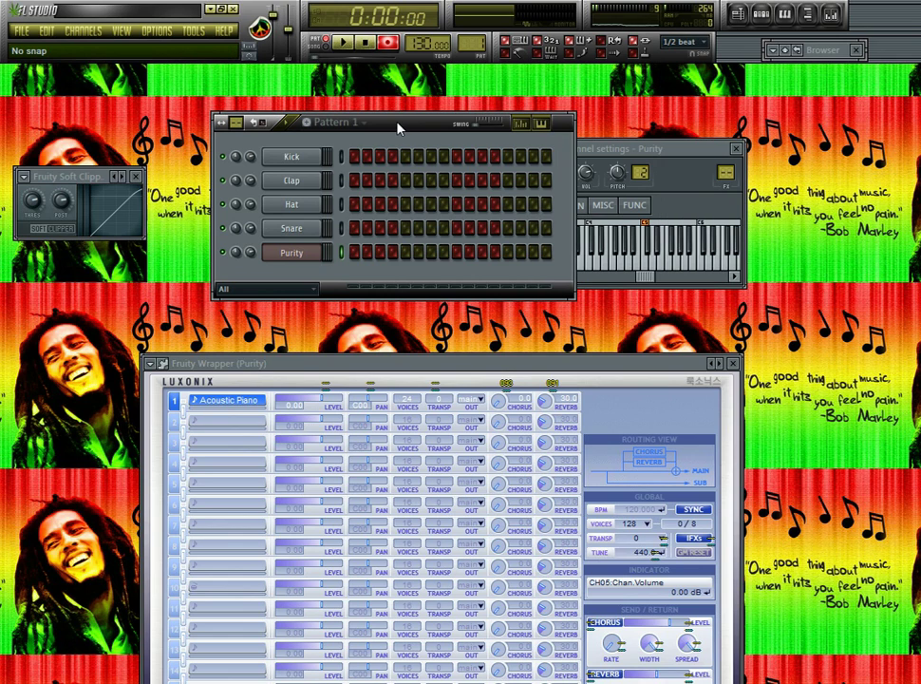
{"action": "mouse_move", "coordinate": [416, 131]}
{"action": "left_mouse_down"}
{"action": "mouse_move", "coordinate": [440, 133]}
{"action": "mouse_move", "coordinate": [431, 119]}
{"action": "left_mouse_up"}
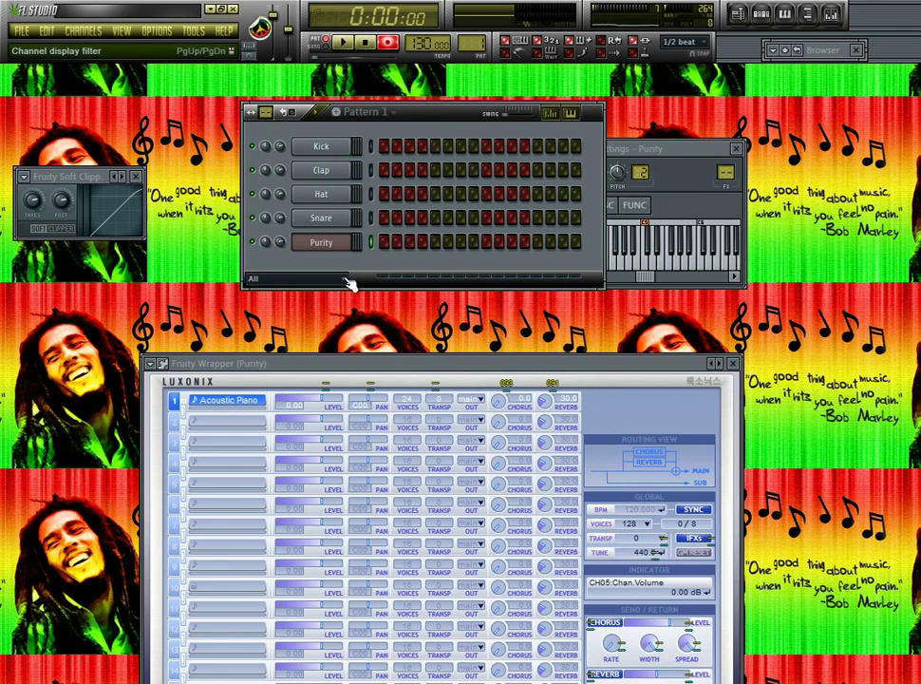
{"action": "left_click_drag", "start_coordinate": [442, 363], "coordinate": [454, 201]}
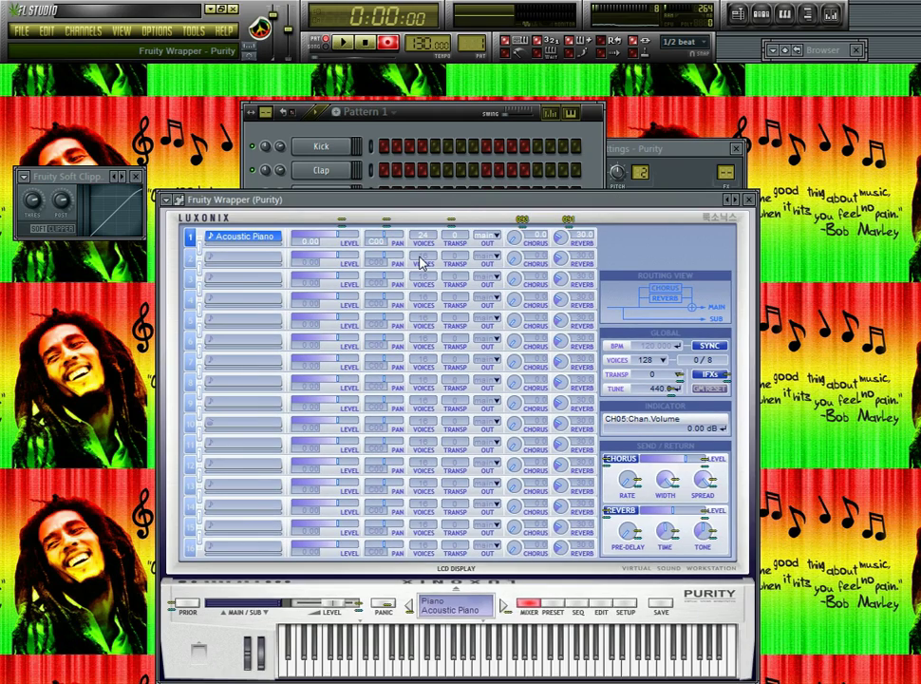
{"action": "left_click_drag", "start_coordinate": [421, 263], "coordinate": [420, 212]}
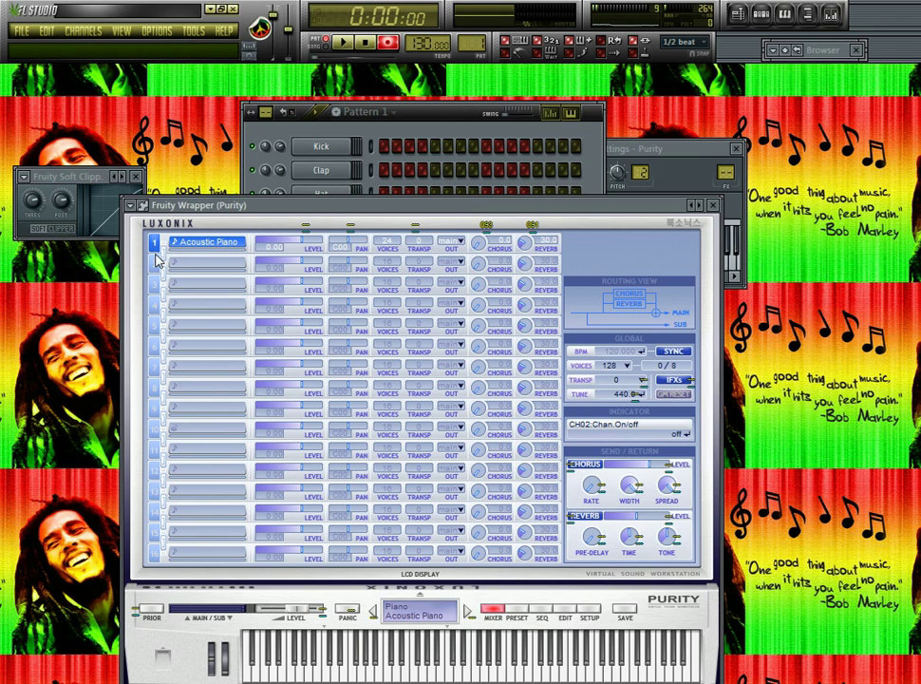
- Layer the Smooth Lead preset from the Lead Synth category on Purity's second channel, with its level at -12.85 dB
{"action": "left_click", "coordinate": [187, 265]}
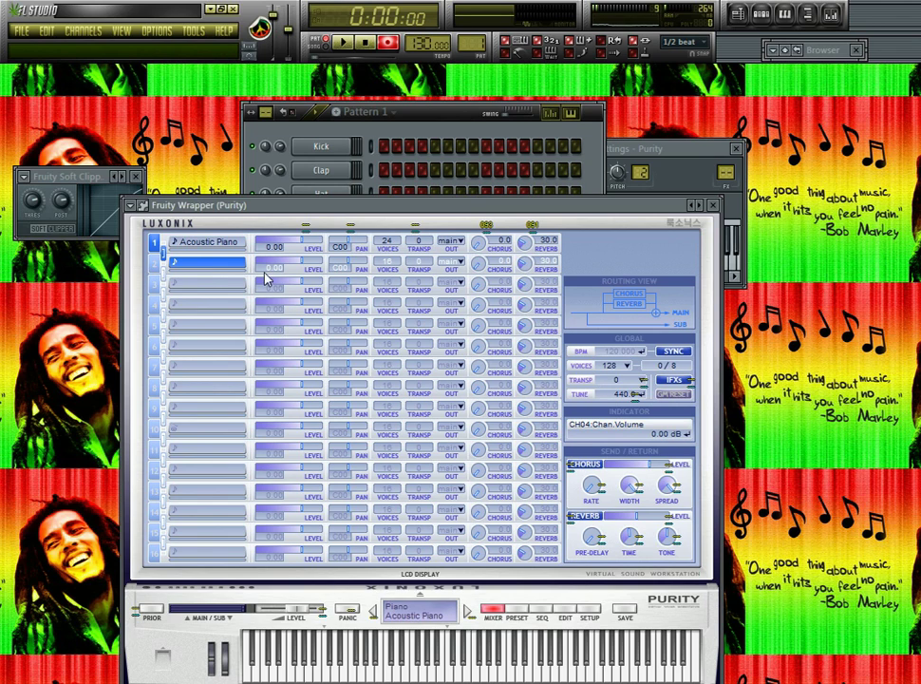
{"action": "left_click", "coordinate": [516, 613]}
{"action": "left_click", "coordinate": [646, 408]}
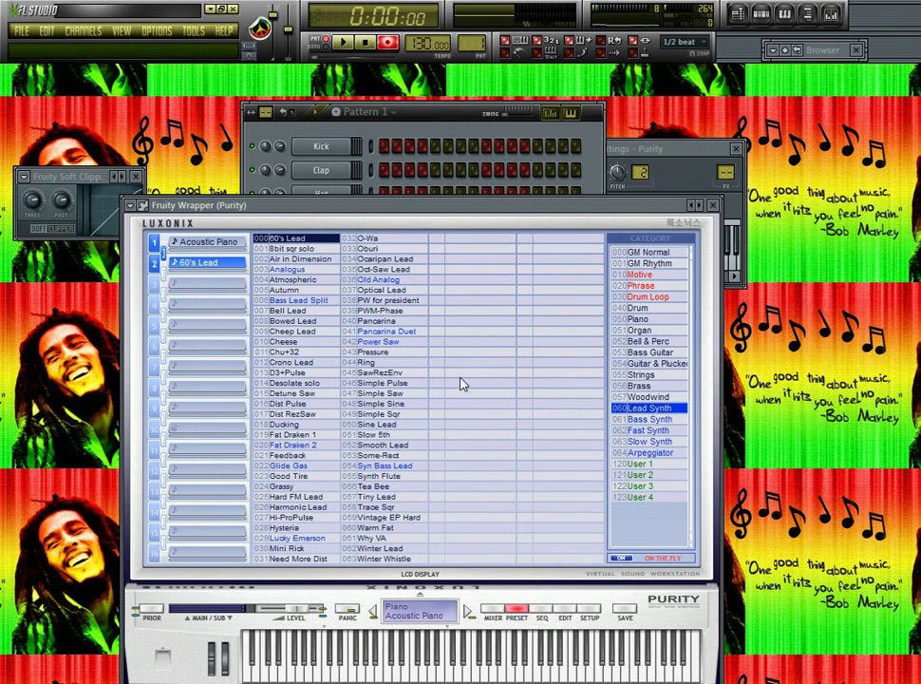
{"action": "left_click", "coordinate": [382, 446]}
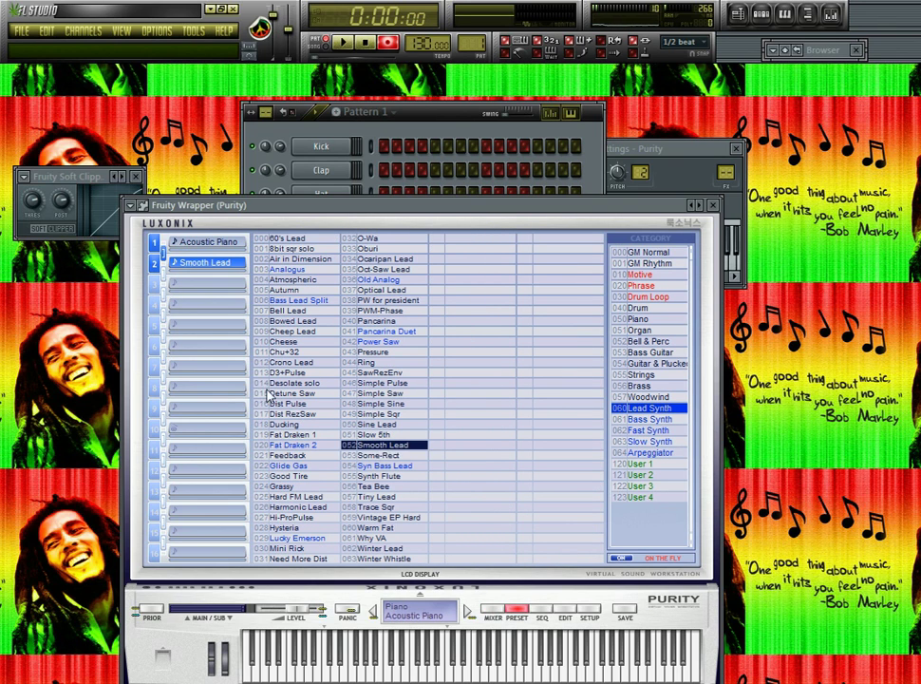
{"action": "left_click", "coordinate": [493, 612]}
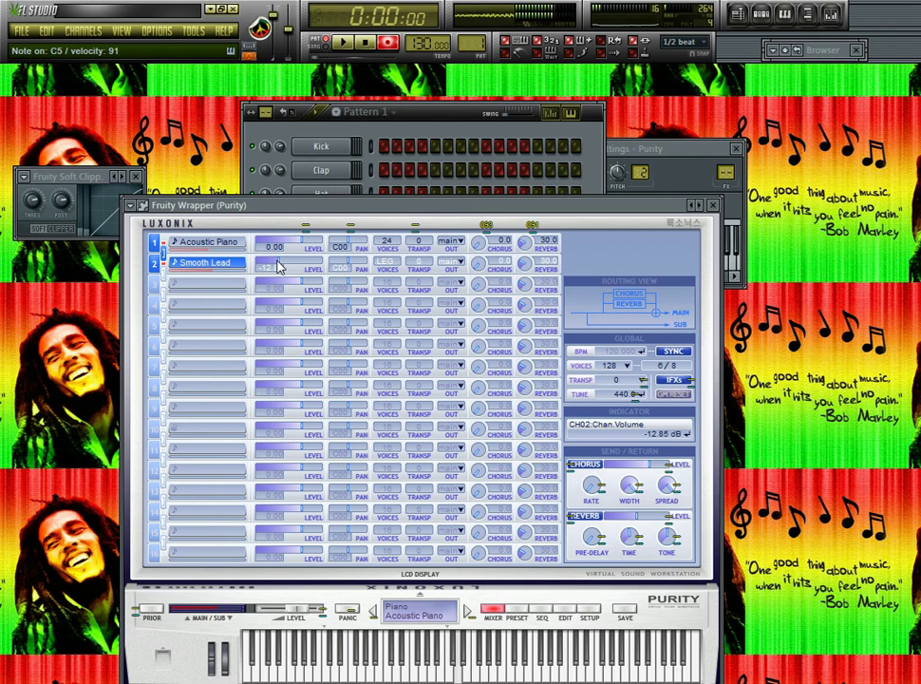
- Record a melody with chords for the Purity channel into Pattern 1, stopping and restarting the take once
{"action": "left_click", "coordinate": [475, 128]}
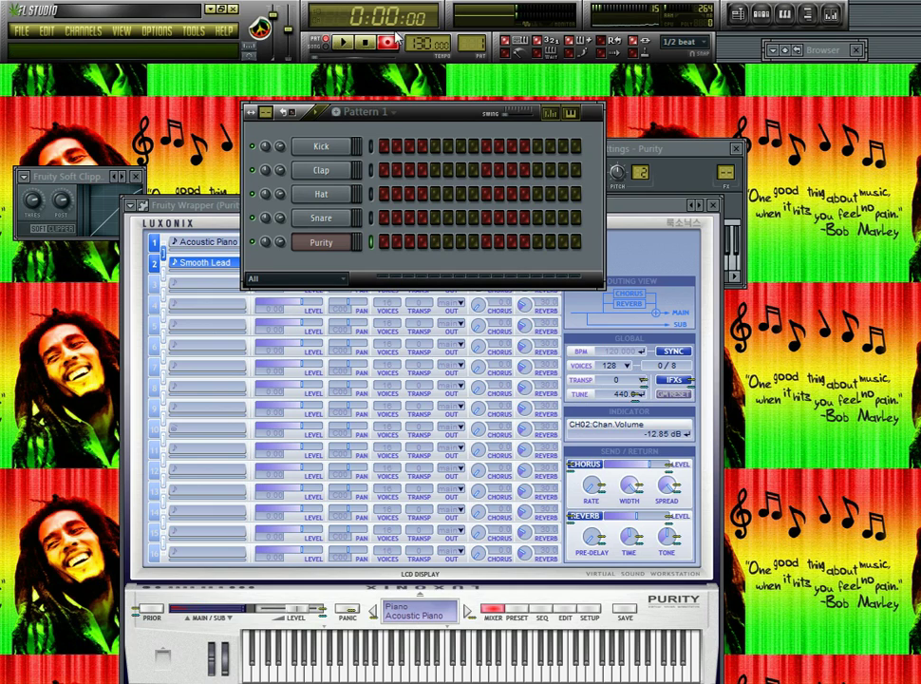
{"action": "left_click", "coordinate": [352, 47]}
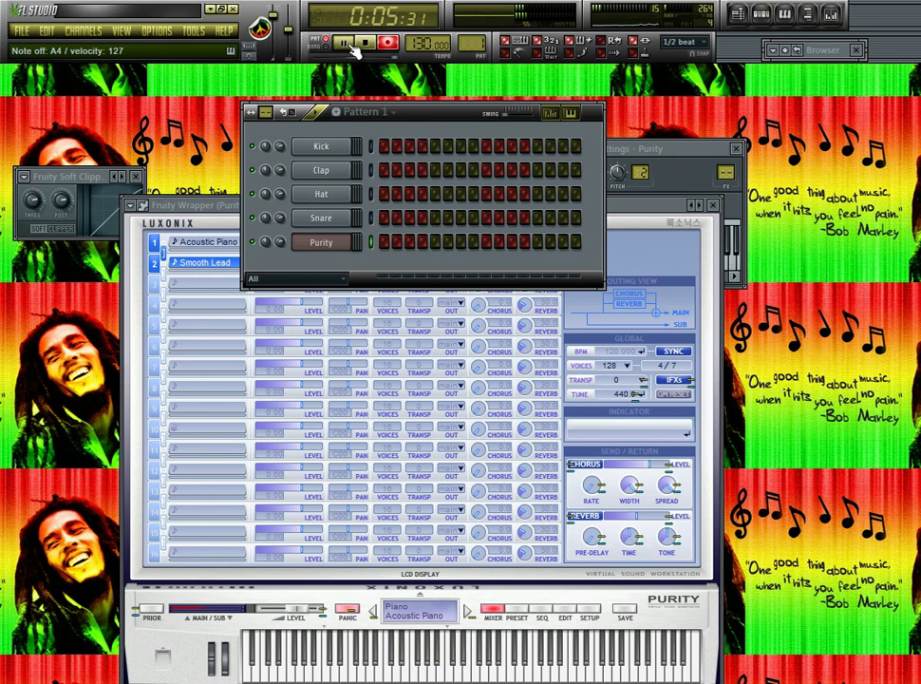
{"action": "key", "text": "space"}
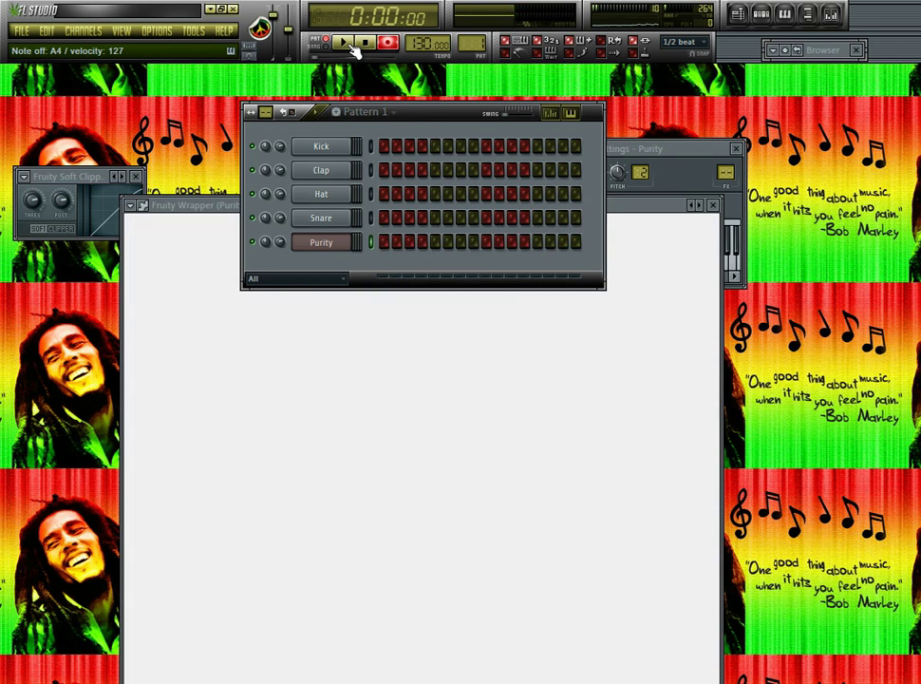
{"action": "left_click", "coordinate": [346, 43]}
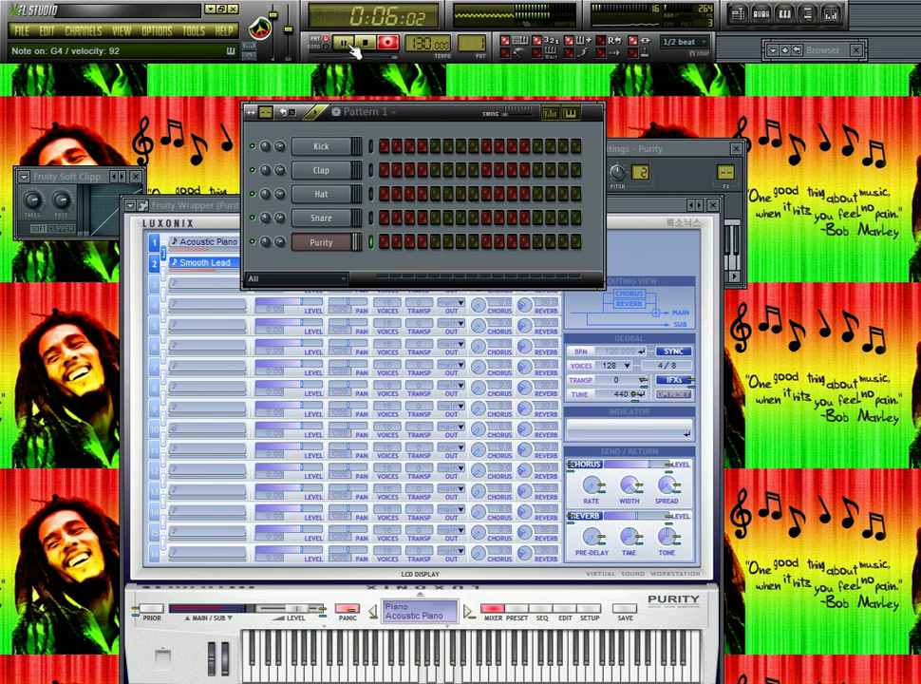
{"action": "left_click", "coordinate": [351, 45]}
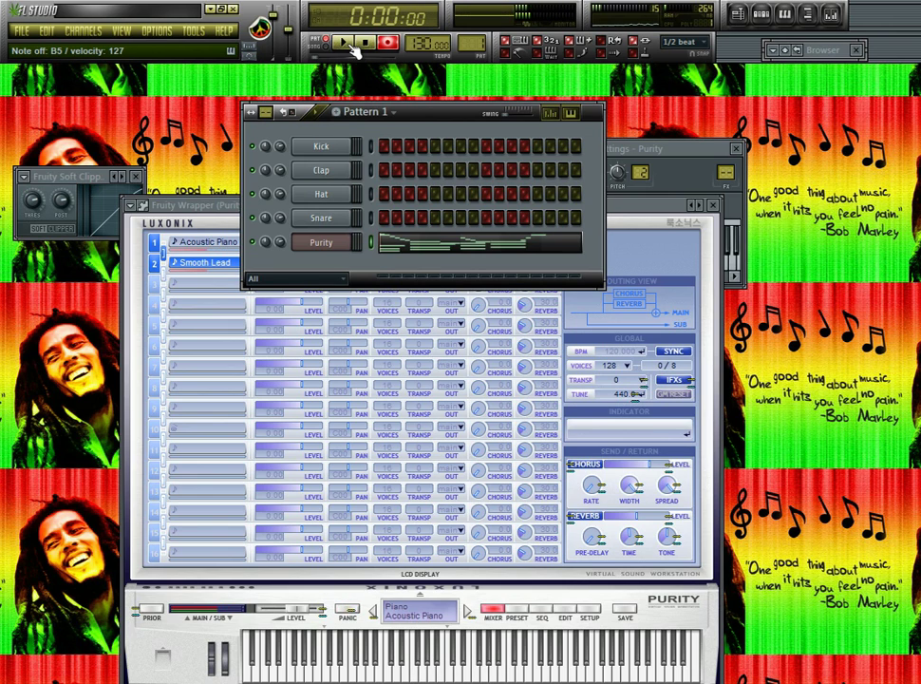
- Open the recorded Purity notes in the piano roll, disable recording and play the pattern back
{"action": "left_click", "coordinate": [442, 242]}
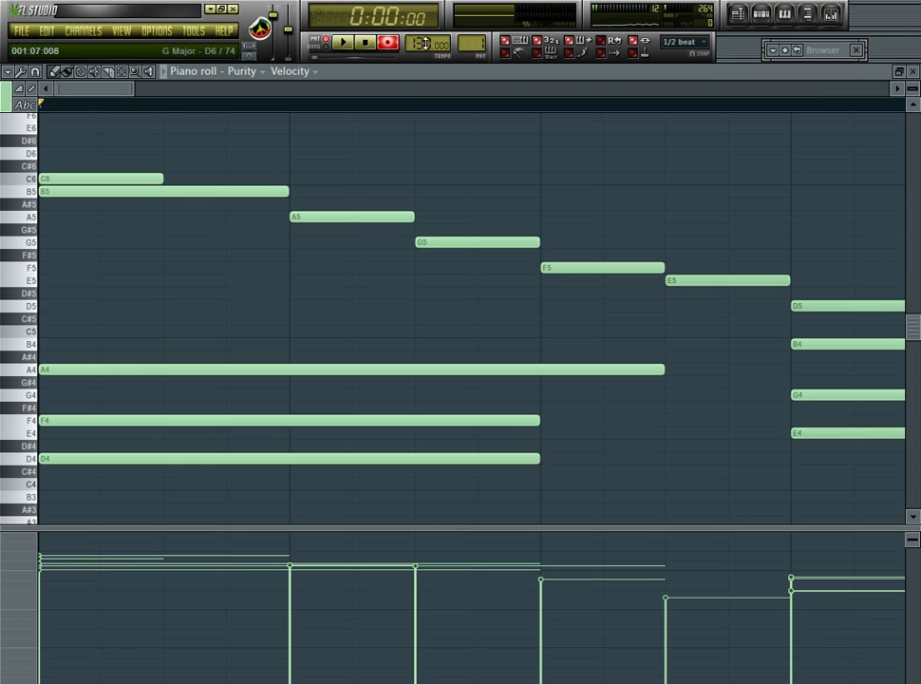
{"action": "scroll", "coordinate": [396, 105], "scroll_direction": "down", "scroll_amount": 6}
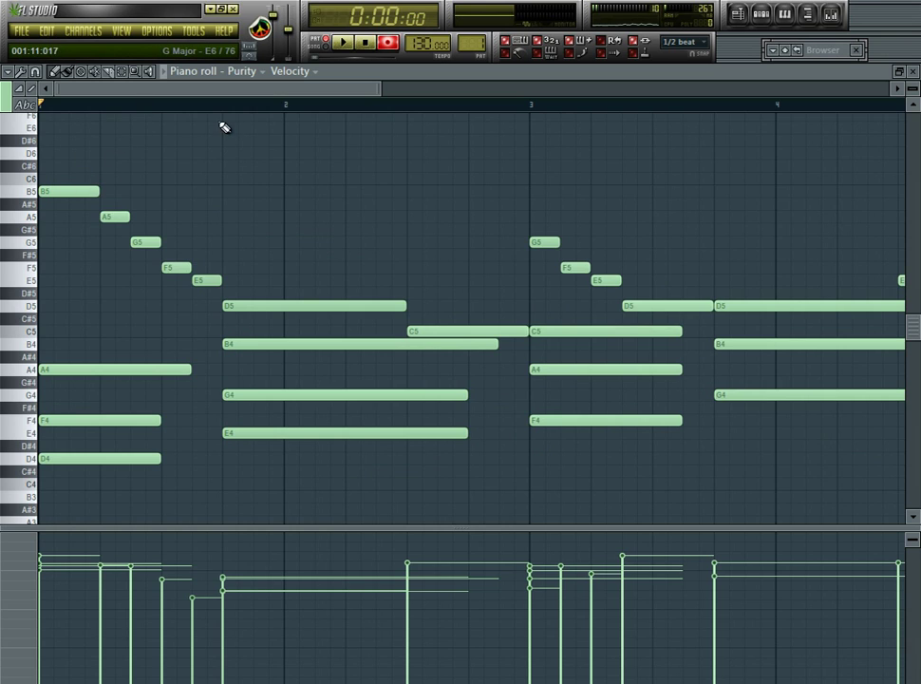
{"action": "left_click_drag", "start_coordinate": [468, 105], "coordinate": [485, 120]}
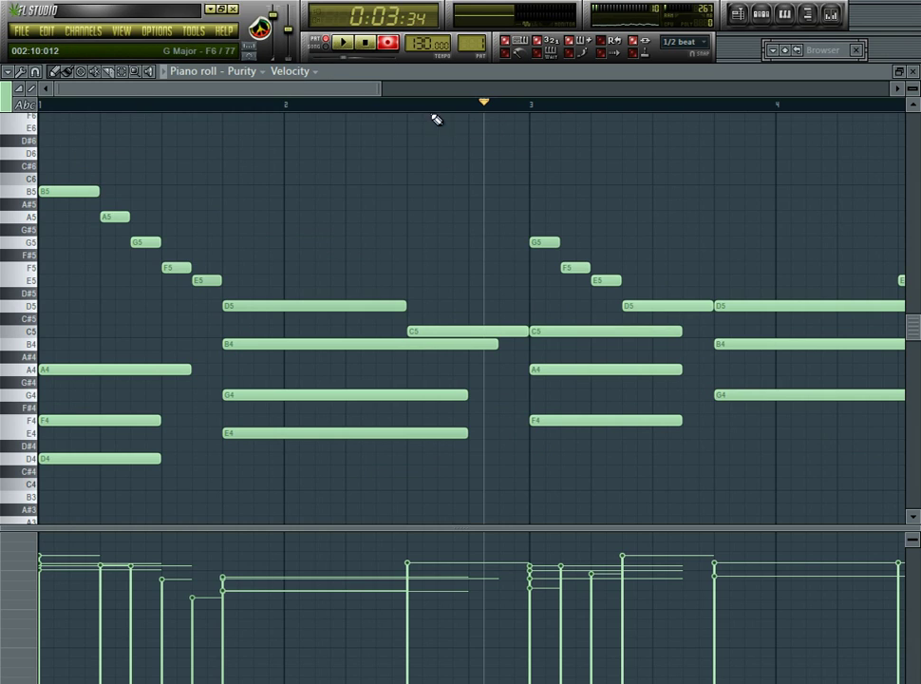
{"action": "left_click", "coordinate": [365, 43]}
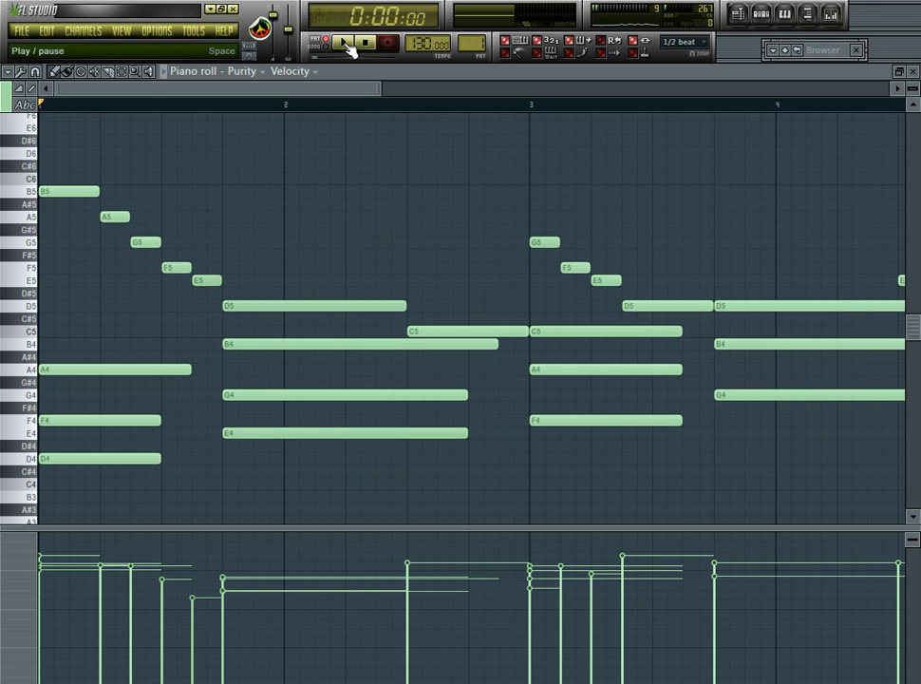
{"action": "left_click", "coordinate": [347, 46]}
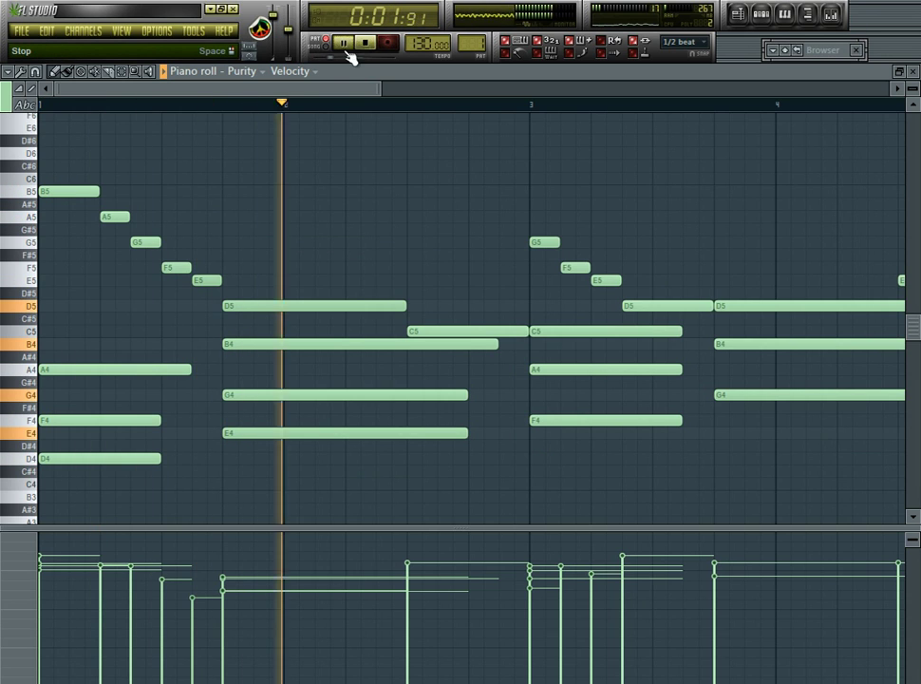
- Trim the final B5 note to end at bar 5 and start the melody with consecutive half-beat C6 and B5 notes
{"action": "left_click_drag", "start_coordinate": [317, 90], "coordinate": [498, 101]}
{"action": "left_click_drag", "start_coordinate": [574, 197], "coordinate": [541, 201]}
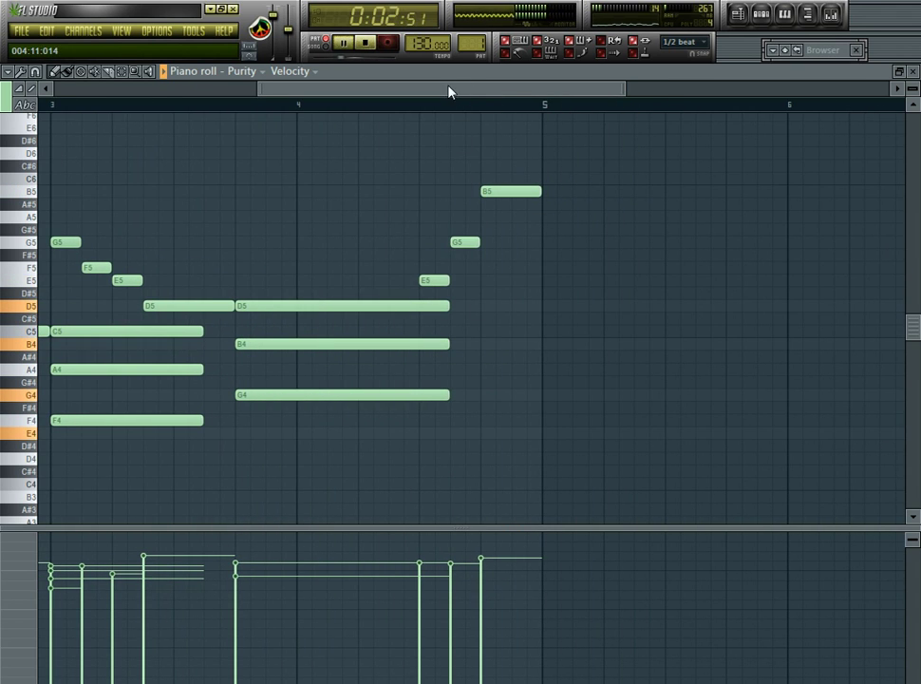
{"action": "left_click_drag", "start_coordinate": [449, 89], "coordinate": [89, 136]}
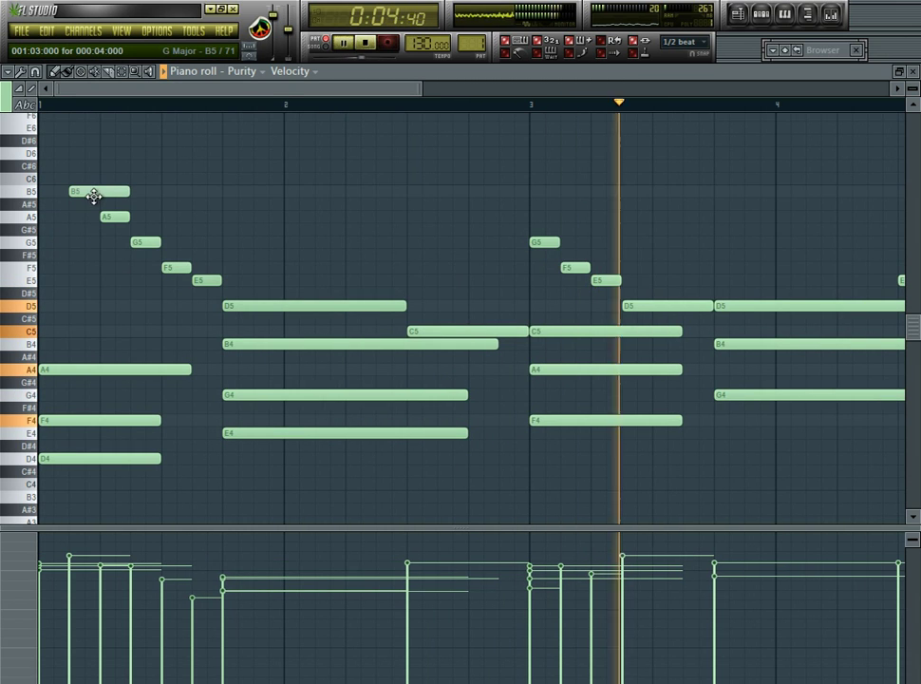
{"action": "left_click_drag", "start_coordinate": [129, 195], "coordinate": [98, 194]}
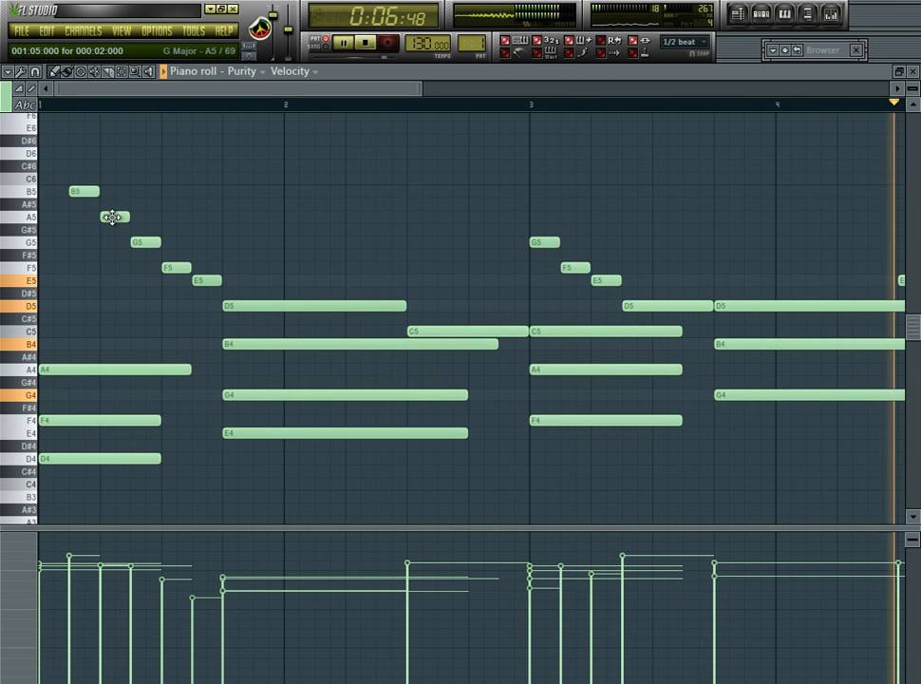
{"action": "left_click", "coordinate": [43, 181]}
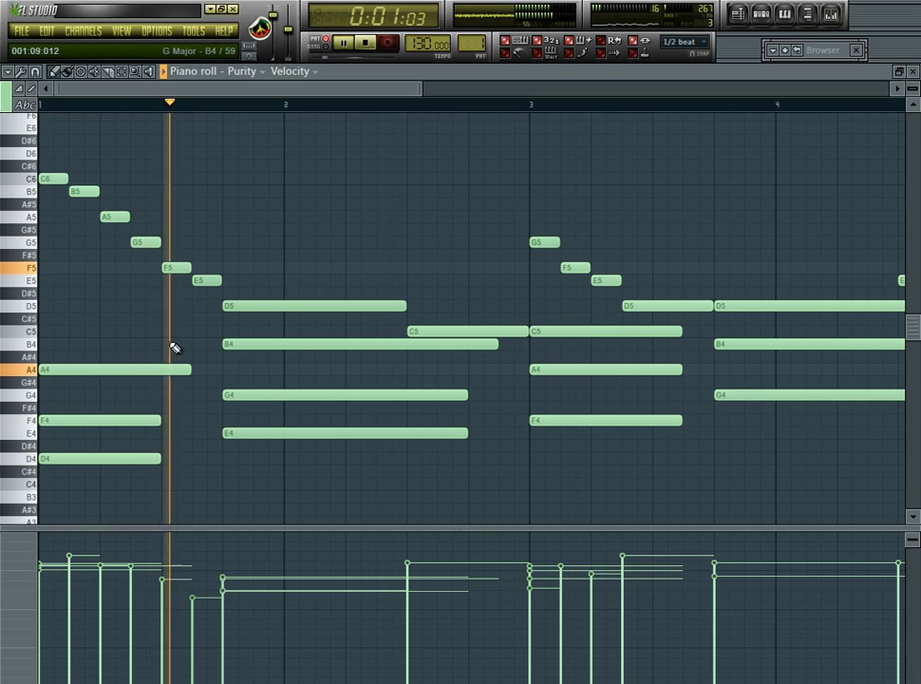
- Lengthen the A4, F4 and D4 notes of the opening chord up to the start of the second chord
{"action": "left_click_drag", "start_coordinate": [187, 369], "coordinate": [208, 383]}
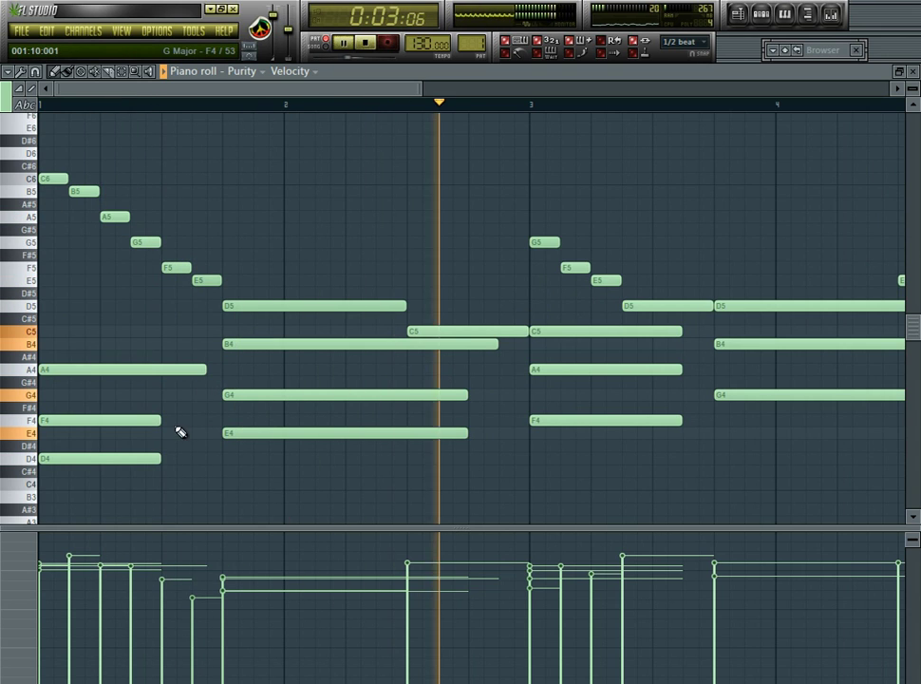
{"action": "left_click_drag", "start_coordinate": [161, 420], "coordinate": [222, 420]}
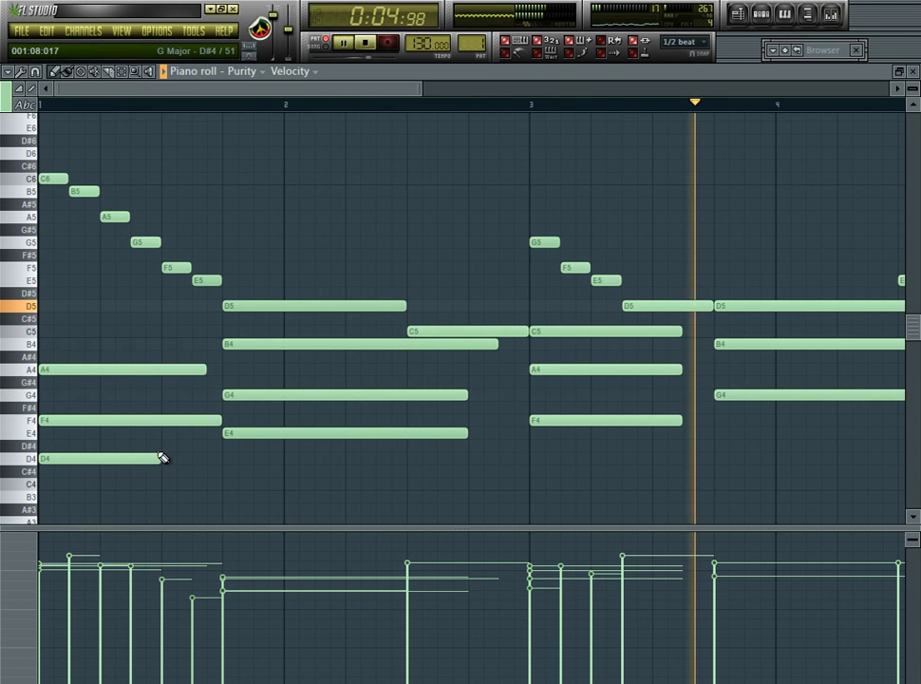
{"action": "left_click_drag", "start_coordinate": [161, 457], "coordinate": [220, 460]}
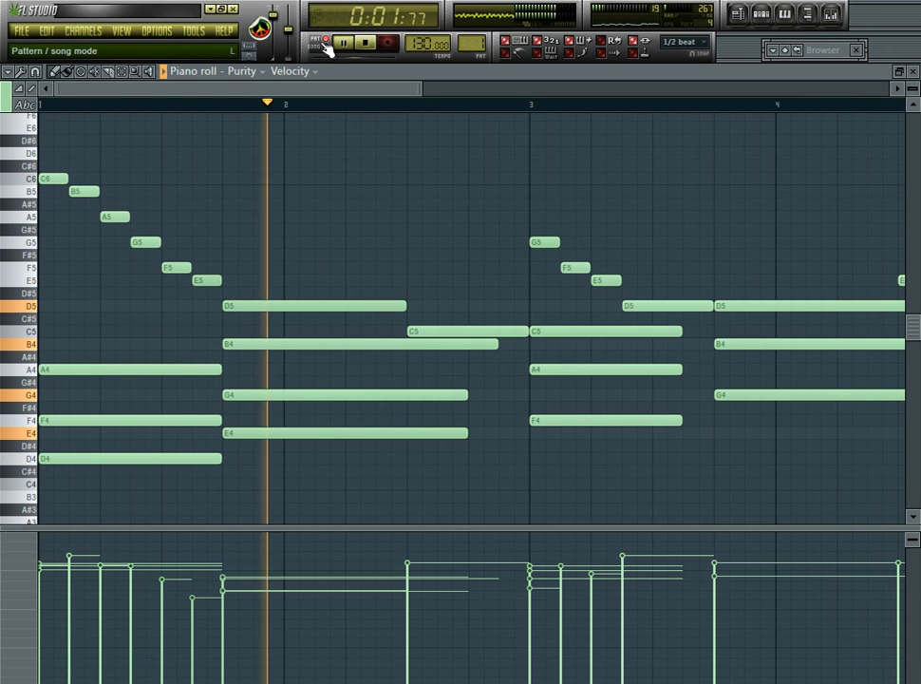
- Lengthen the G4, E4 and B4 notes of the second chord to end at bar 3
{"action": "left_click_drag", "start_coordinate": [304, 89], "coordinate": [342, 92]}
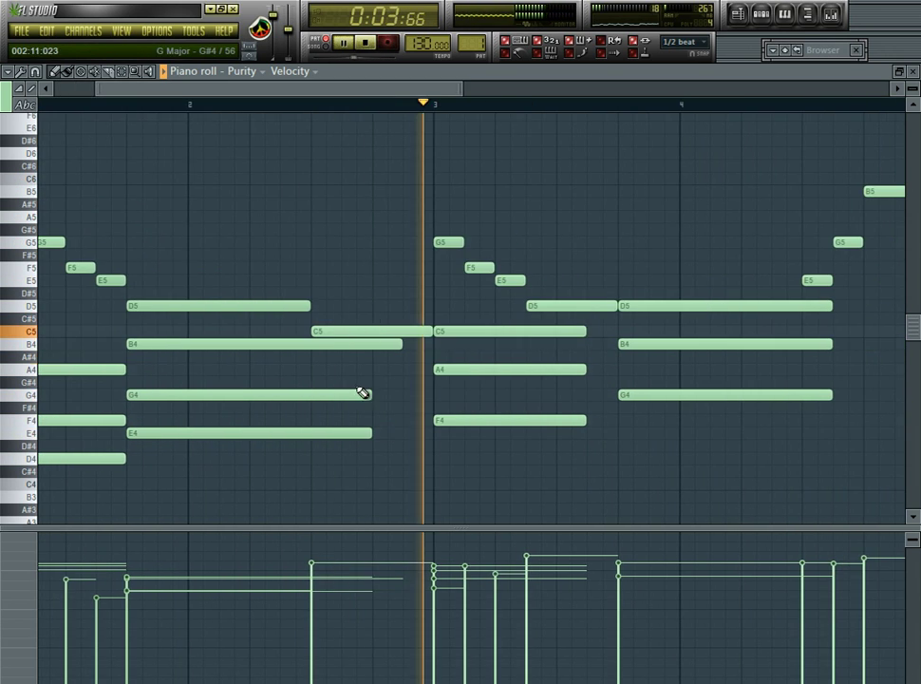
{"action": "left_click_drag", "start_coordinate": [362, 392], "coordinate": [432, 415]}
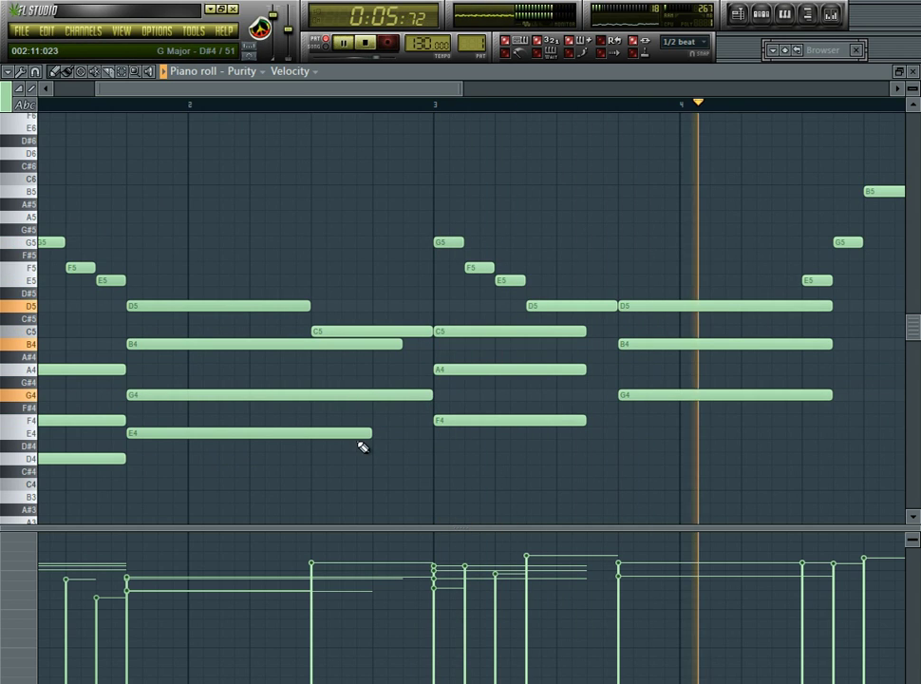
{"action": "left_click_drag", "start_coordinate": [366, 433], "coordinate": [432, 437]}
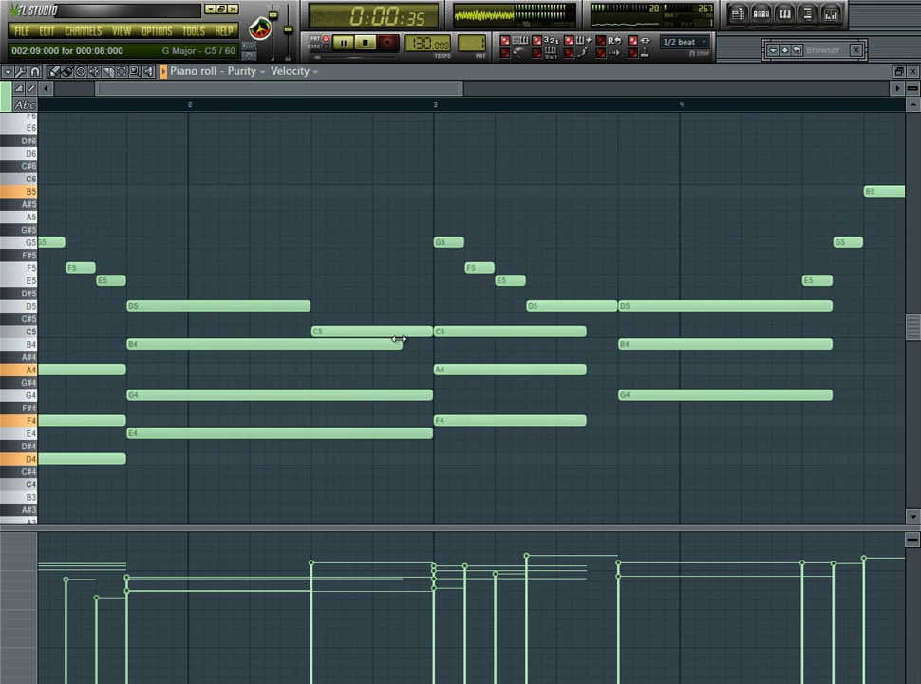
{"action": "left_click_drag", "start_coordinate": [400, 339], "coordinate": [424, 350]}
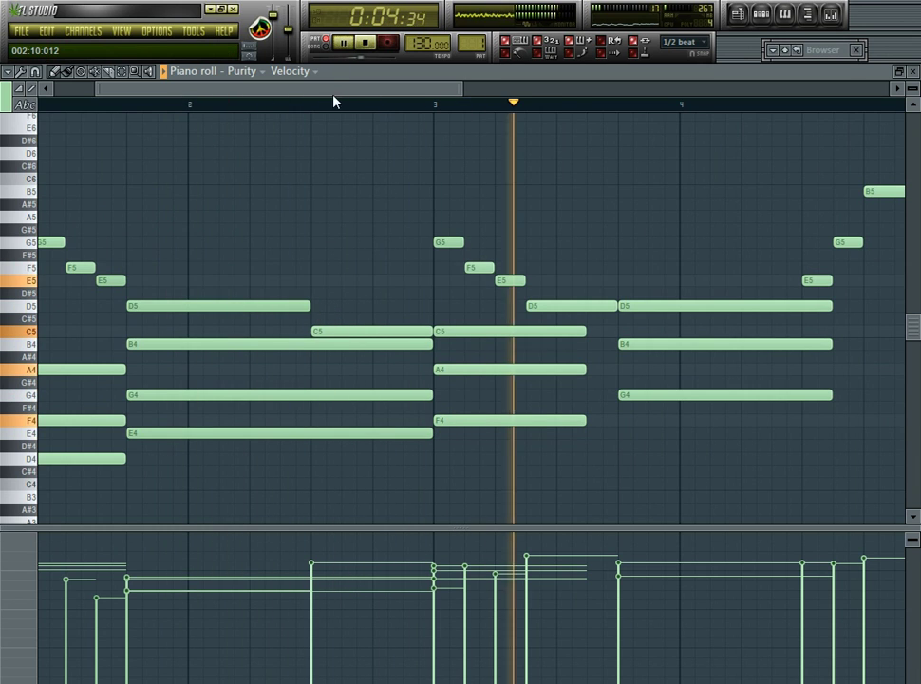
- Extend the C5, A4 and F4 chord in bar 3 to the following chord, and the last D5, B4 and G4 chord to bar 5
{"action": "left_click_drag", "start_coordinate": [333, 90], "coordinate": [409, 90]}
{"action": "left_click_drag", "start_coordinate": [409, 331], "coordinate": [436, 372]}
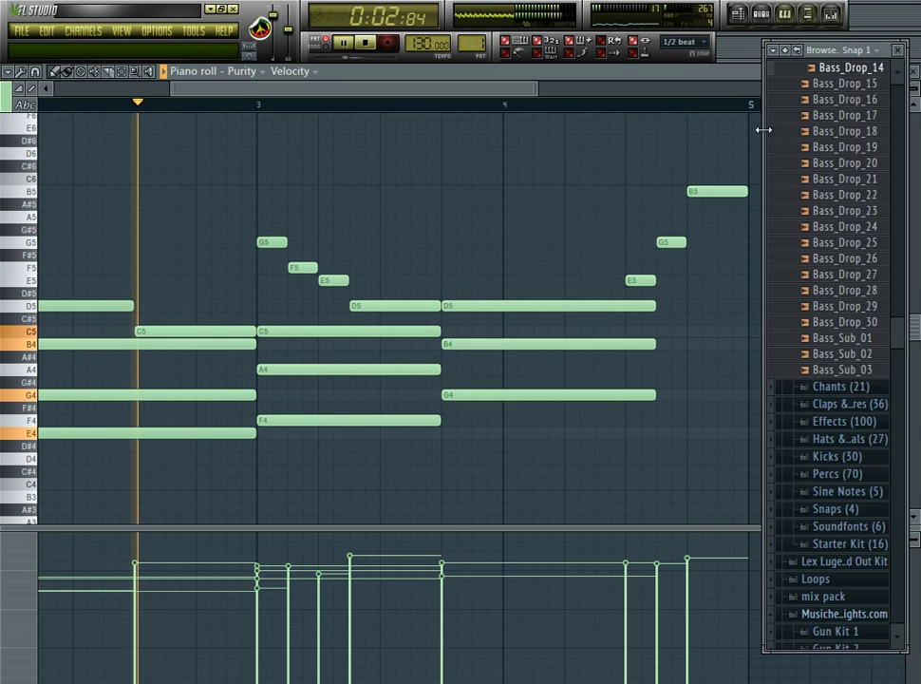
{"action": "left_click", "coordinate": [693, 330]}
{"action": "right_click", "coordinate": [721, 330]}
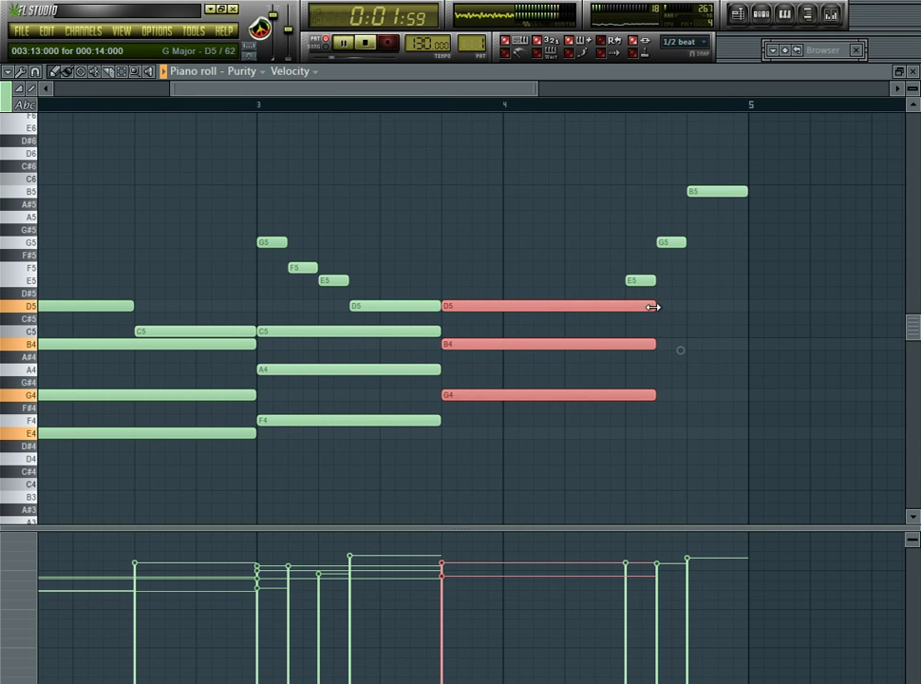
{"action": "left_click_drag", "start_coordinate": [654, 305], "coordinate": [741, 292]}
{"action": "left_click", "coordinate": [739, 282]}
{"action": "right_click", "coordinate": [741, 282]}
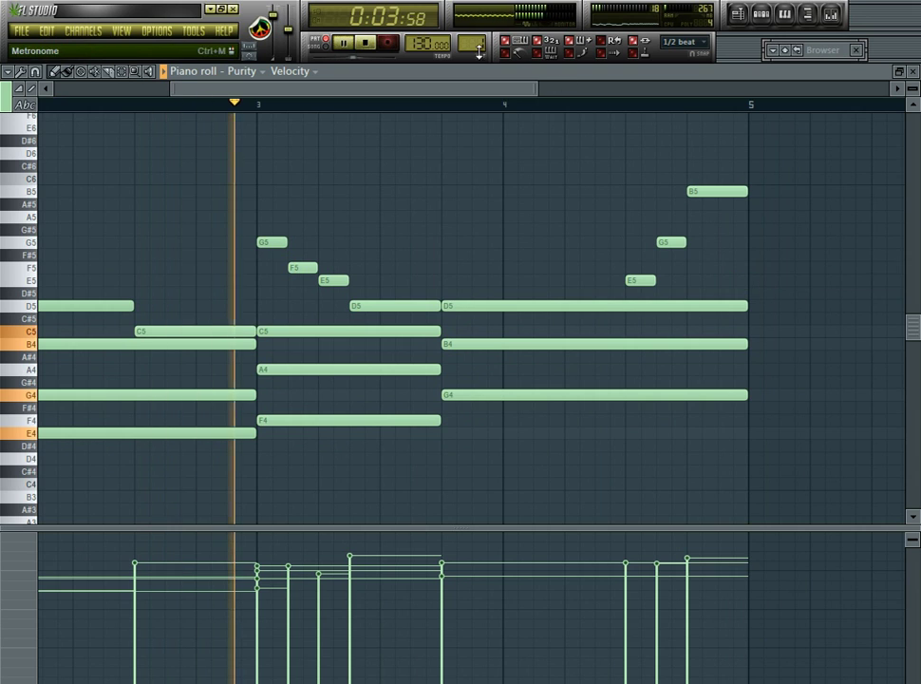
- Close the piano roll and bring up the Purity plugin window
{"action": "left_click_drag", "start_coordinate": [404, 90], "coordinate": [273, 102]}
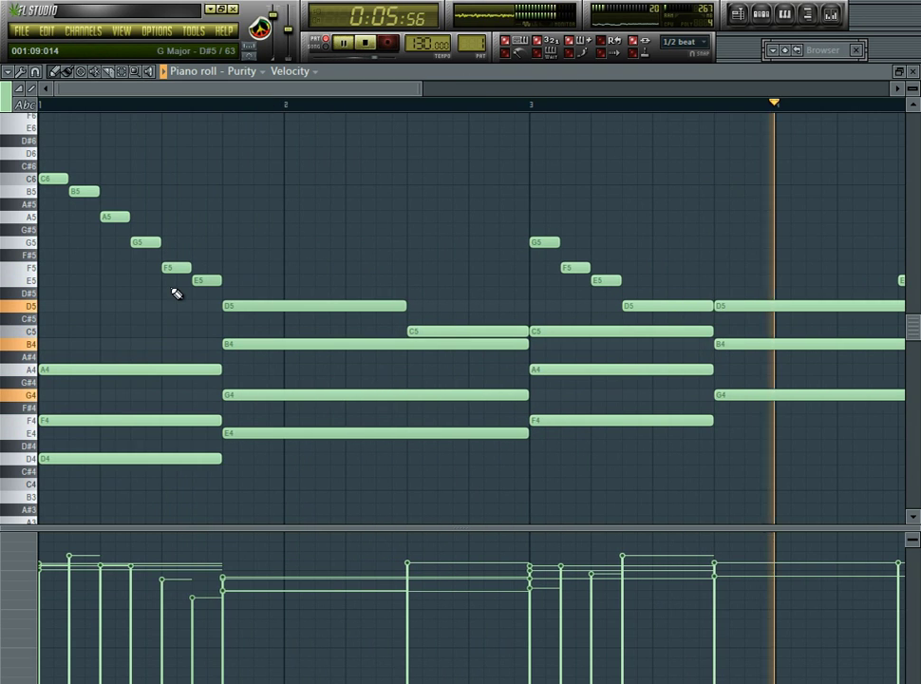
{"action": "left_click_drag", "start_coordinate": [130, 230], "coordinate": [216, 258]}
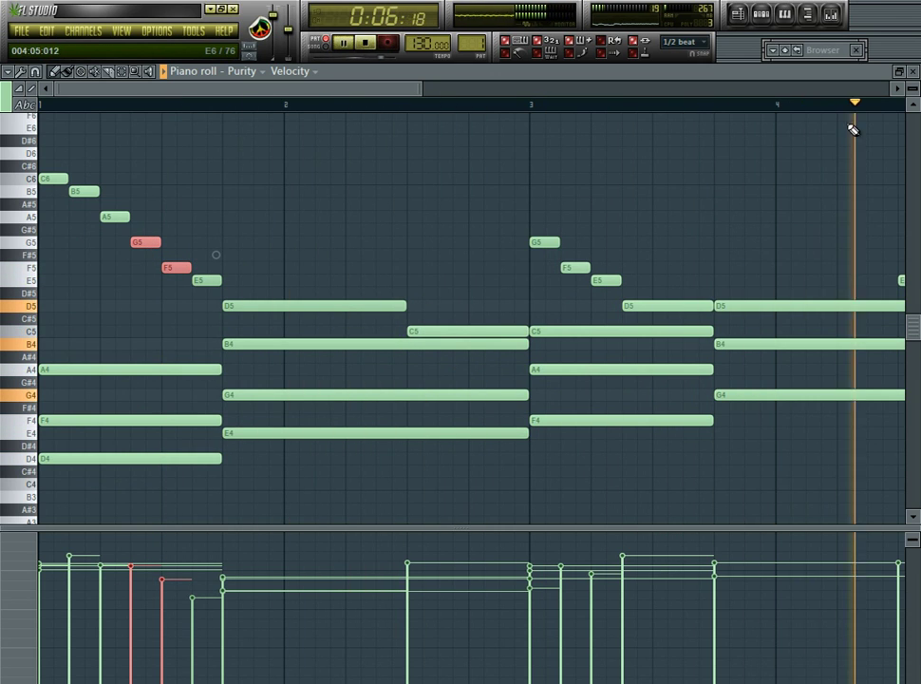
{"action": "left_click", "coordinate": [914, 72]}
{"action": "left_click", "coordinate": [318, 244]}
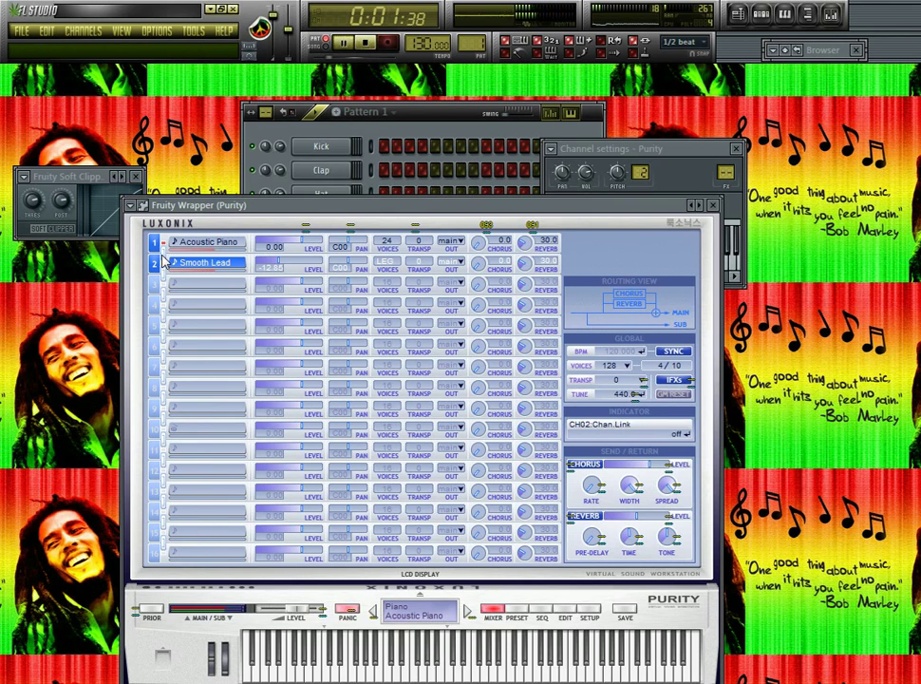
- Clone the Purity channel and move the Purity #2 window so that its whole interface fits on screen
{"action": "left_click", "coordinate": [365, 196]}
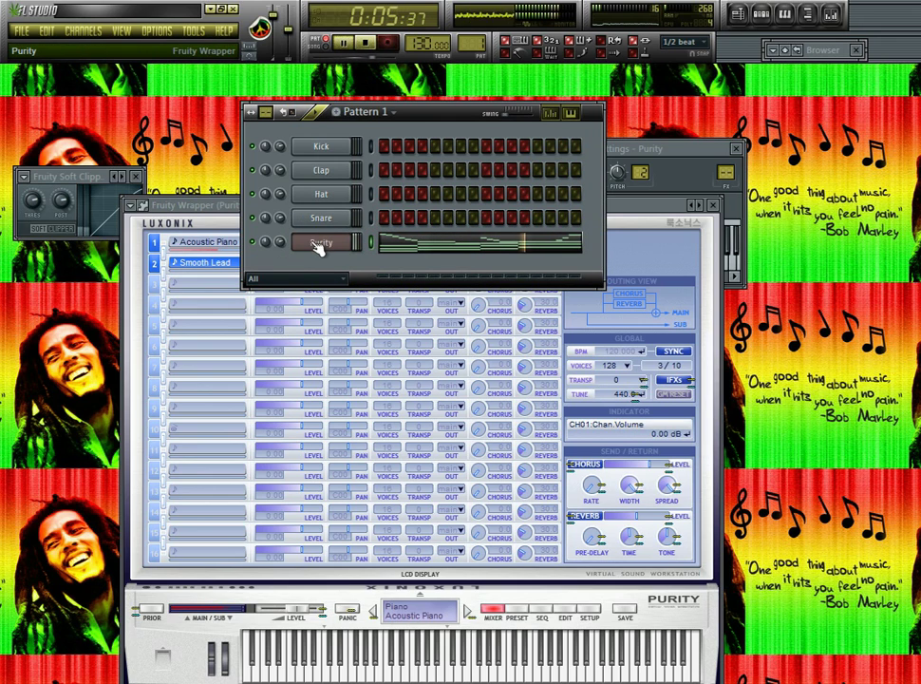
{"action": "right_click", "coordinate": [349, 241]}
{"action": "left_click", "coordinate": [384, 454]}
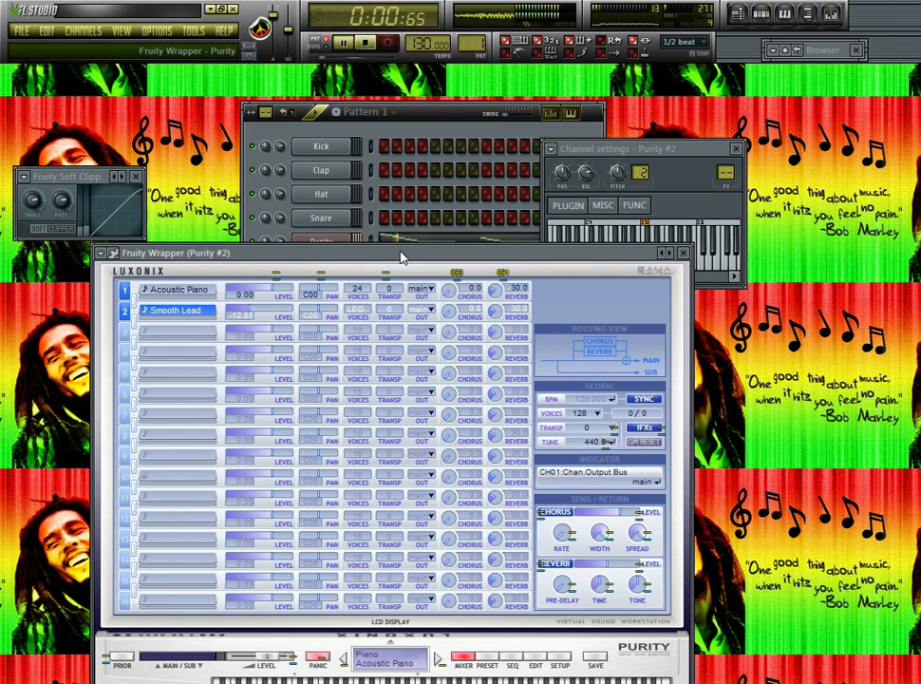
{"action": "left_click_drag", "start_coordinate": [400, 254], "coordinate": [426, 156]}
- Show the presets for the Acoustic Piano part of Purity #2, and record a high melody descending from C7 into Pattern 1
{"action": "left_click", "coordinate": [235, 196]}
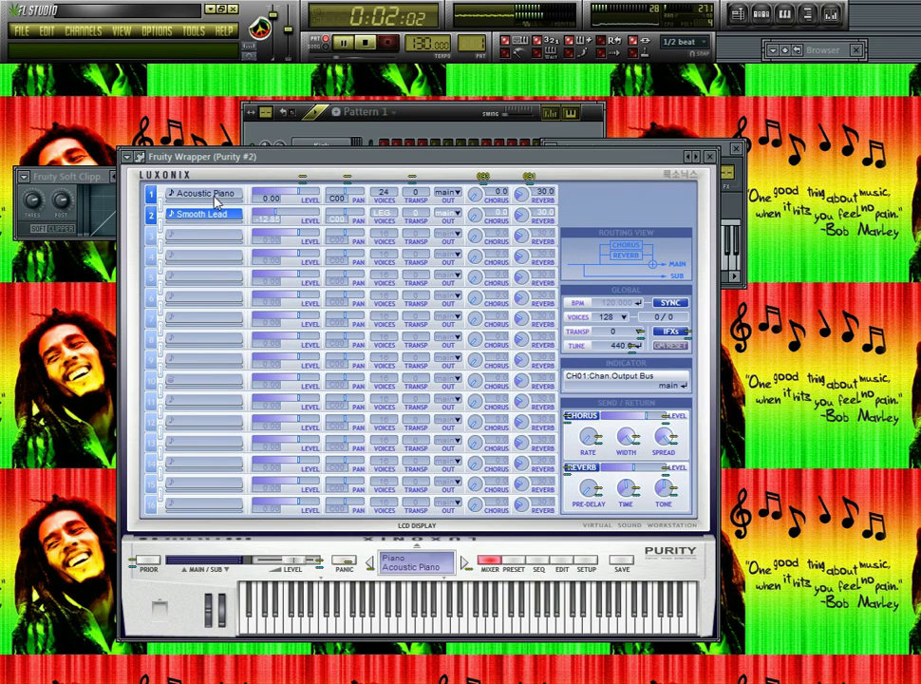
{"action": "left_click", "coordinate": [519, 567]}
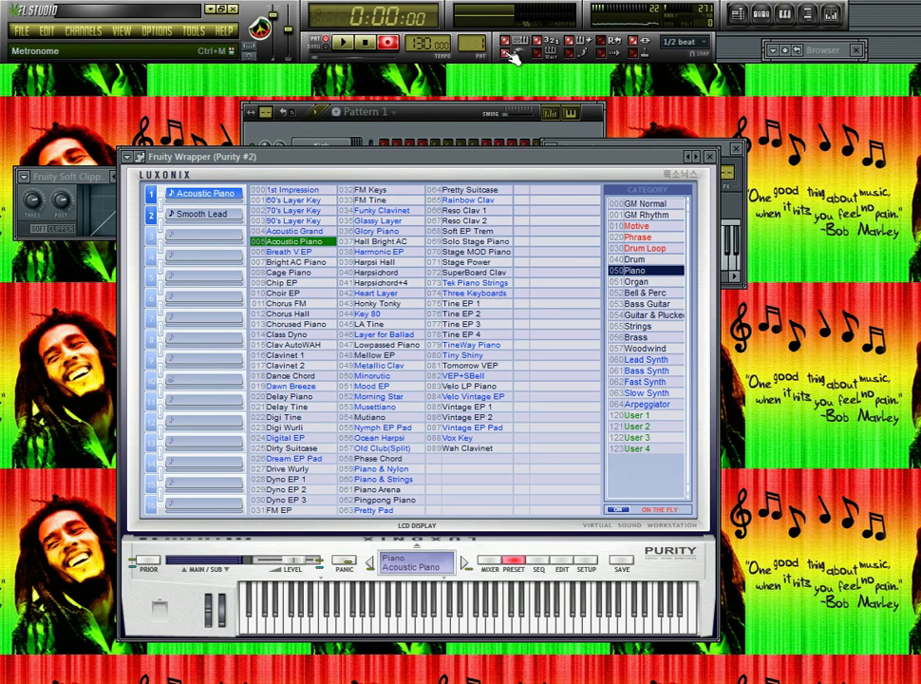
{"action": "key", "text": "space"}
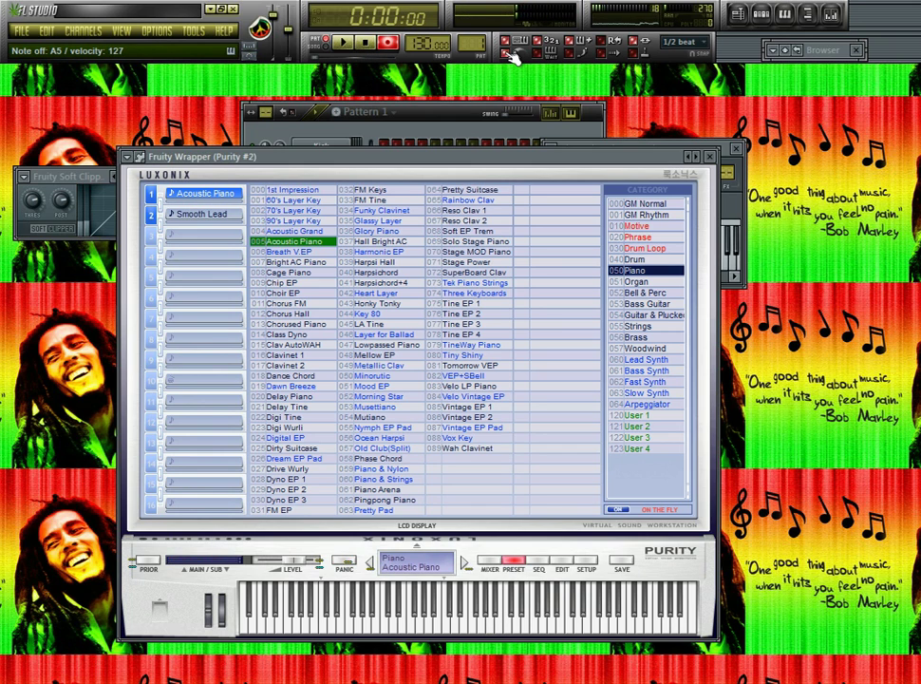
{"action": "key", "text": "space"}
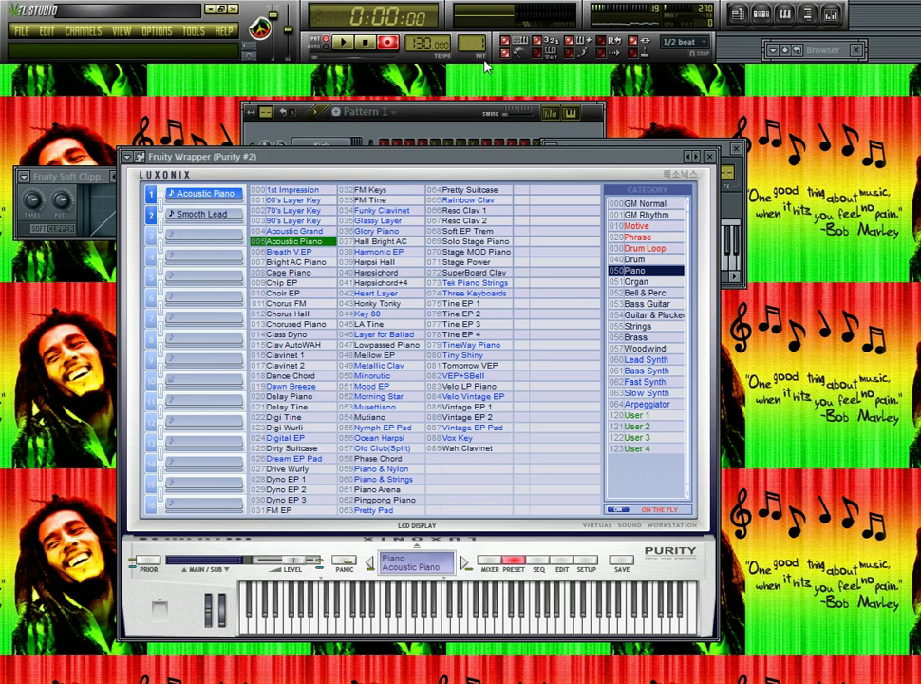
- Examine the recorded Purity #2 melody notes across bars 1 to 5 in the piano roll
{"action": "left_click", "coordinate": [432, 114]}
{"action": "left_click", "coordinate": [475, 276]}
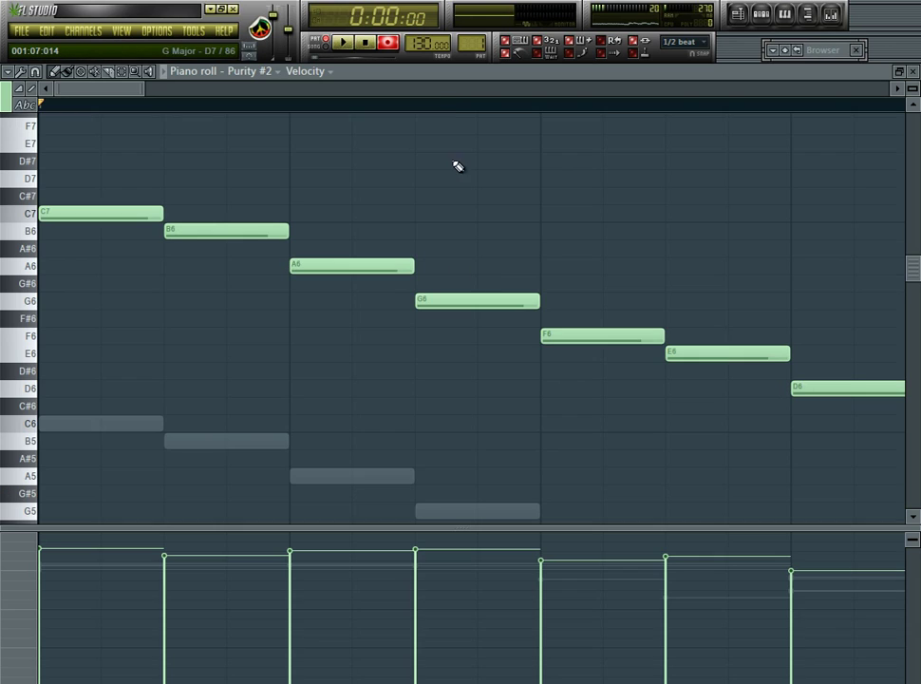
{"action": "scroll", "coordinate": [460, 105], "scroll_direction": "down", "scroll_amount": 5}
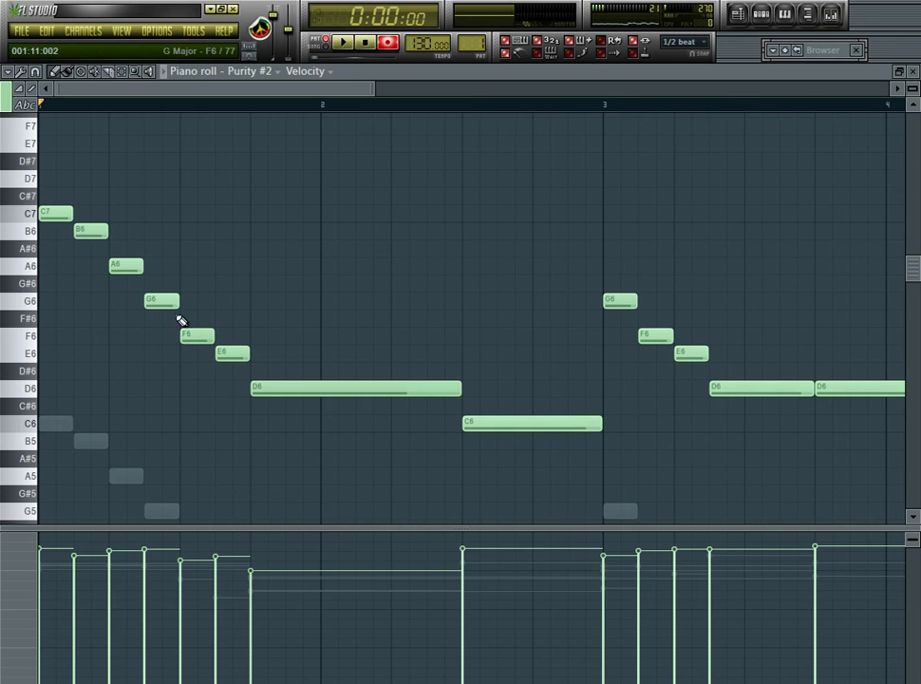
{"action": "left_click_drag", "start_coordinate": [83, 199], "coordinate": [141, 271]}
{"action": "left_click_drag", "start_coordinate": [326, 92], "coordinate": [424, 111]}
{"action": "scroll", "coordinate": [483, 122], "scroll_direction": "right", "scroll_amount": 4}
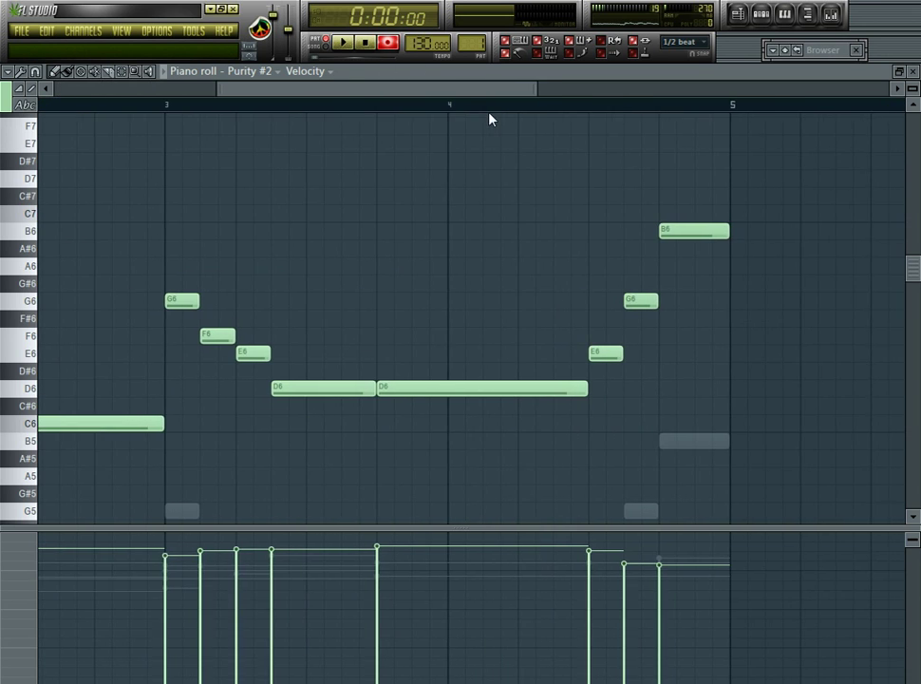
{"action": "scroll", "coordinate": [486, 128], "scroll_direction": "left", "scroll_amount": 6}
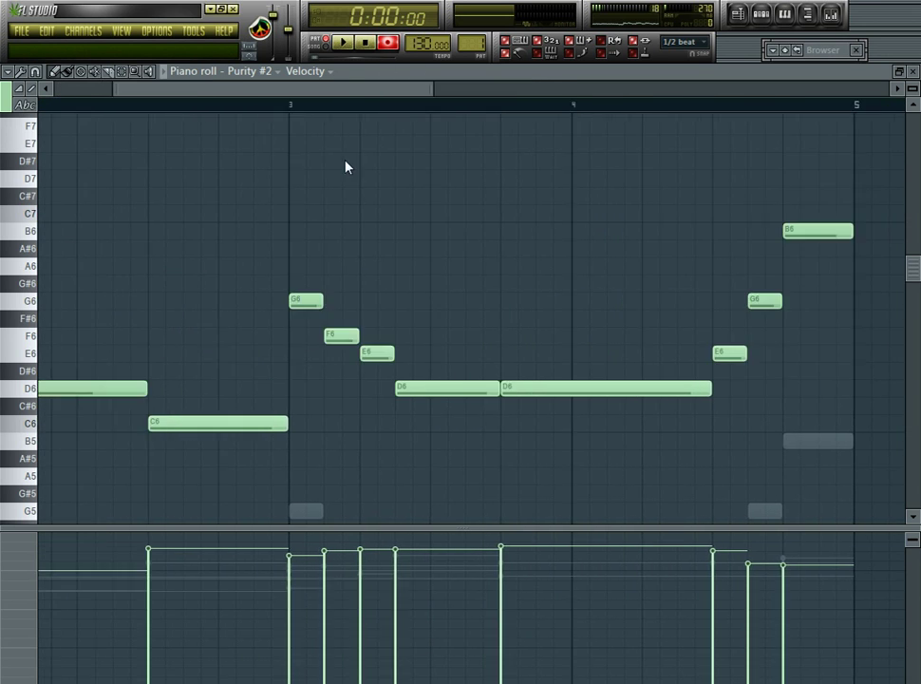
{"action": "scroll", "coordinate": [313, 176], "scroll_direction": "right", "scroll_amount": 3}
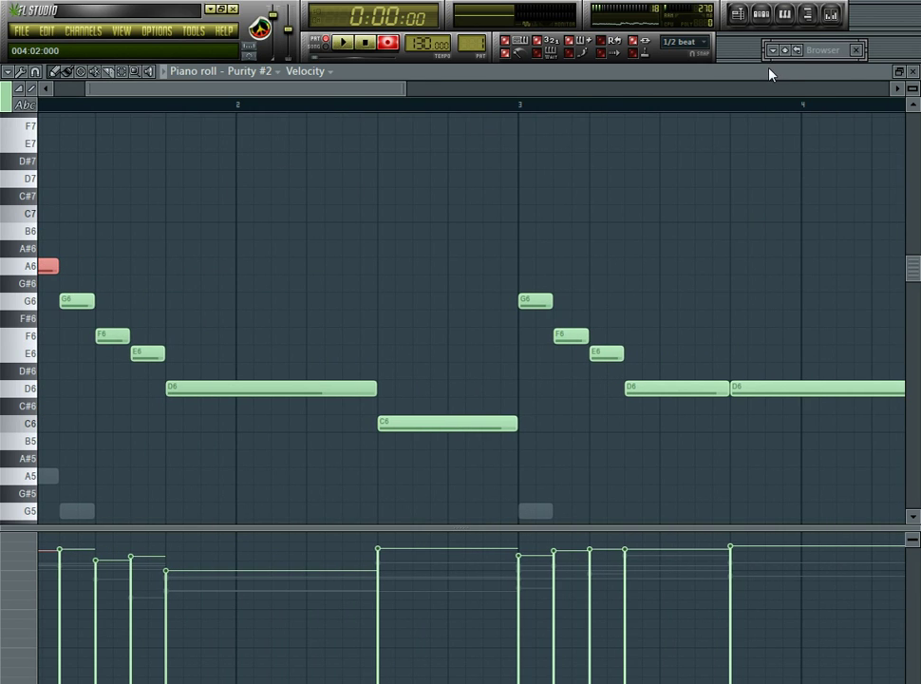
{"action": "scroll", "coordinate": [125, 106], "scroll_direction": "left", "scroll_amount": 3}
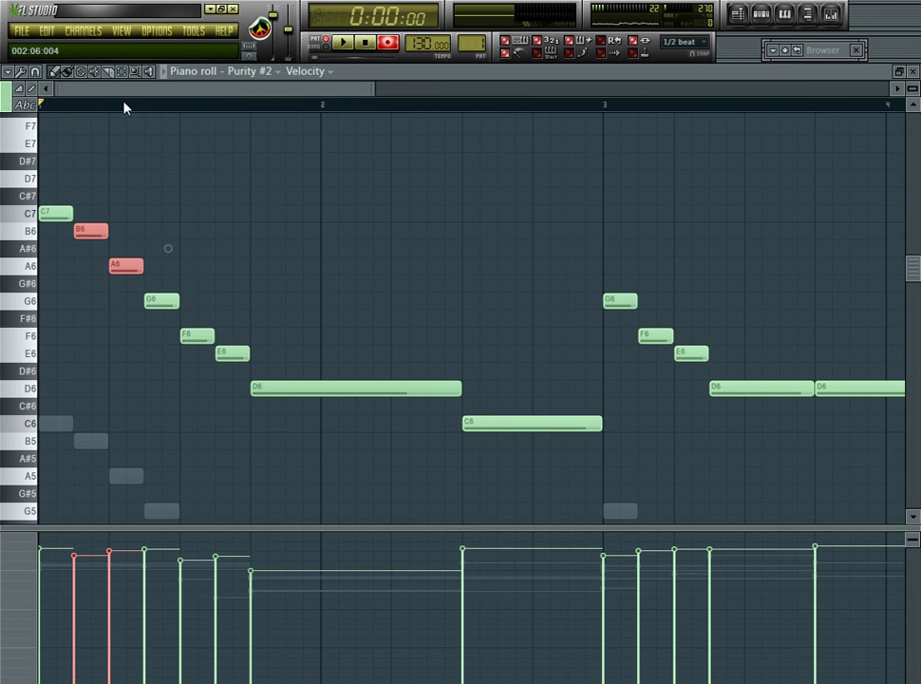
{"action": "scroll", "coordinate": [432, 132], "scroll_direction": "right", "scroll_amount": 10}
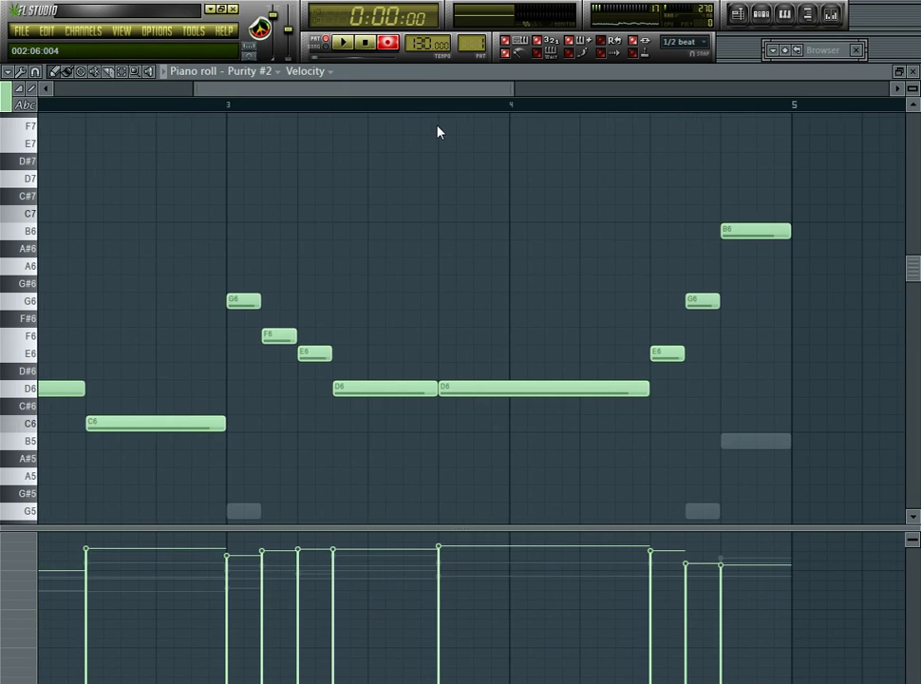
{"action": "scroll", "coordinate": [519, 135], "scroll_direction": "left", "scroll_amount": 10}
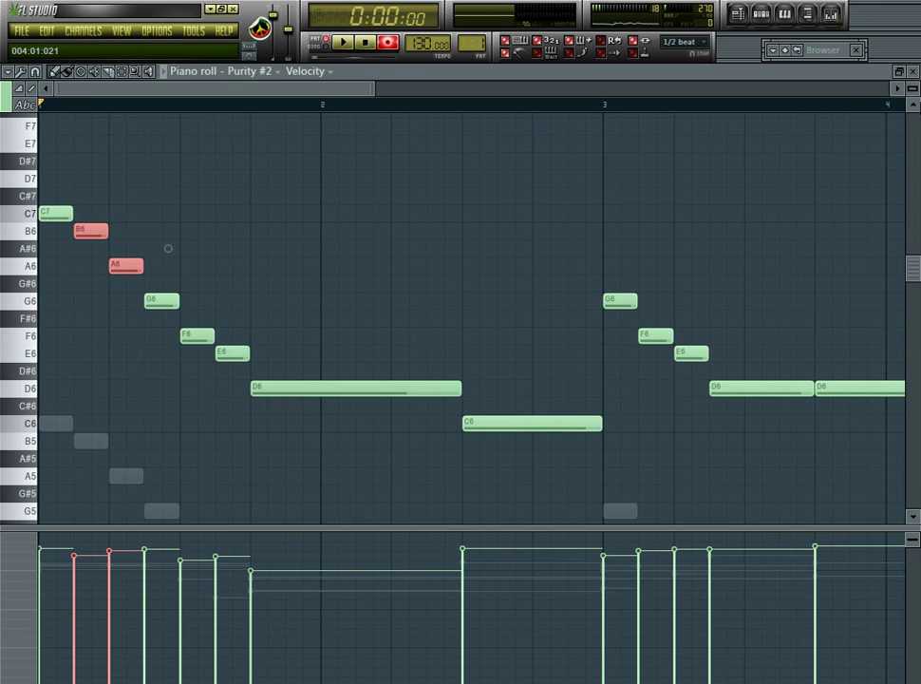
{"action": "left_click", "coordinate": [913, 72]}
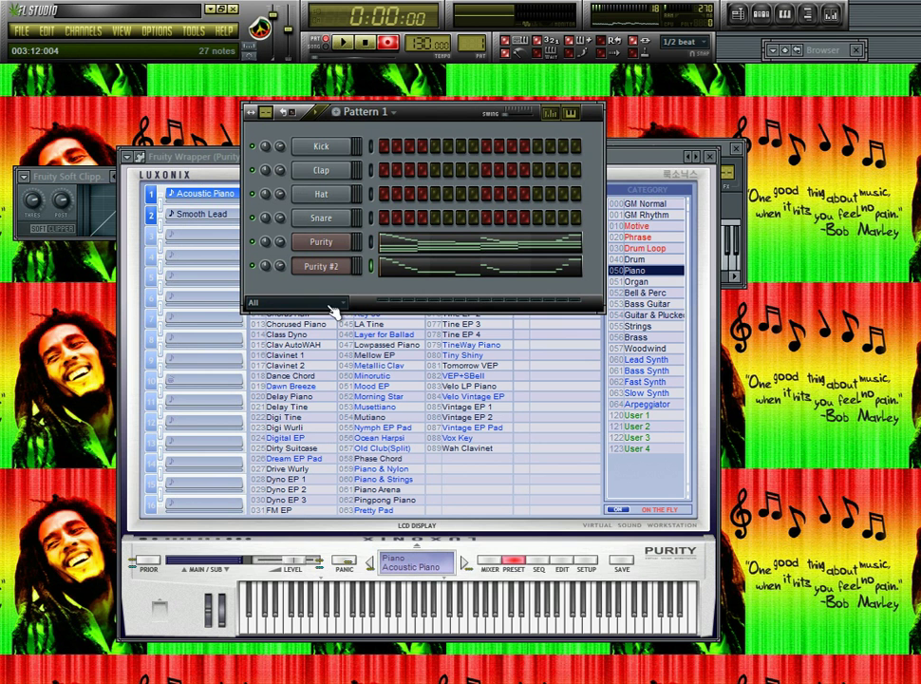
- Review the melody and chord notes of the original Purity channel in the piano roll, removing the stray G#5 note at bar 2
{"action": "left_click", "coordinate": [465, 241]}
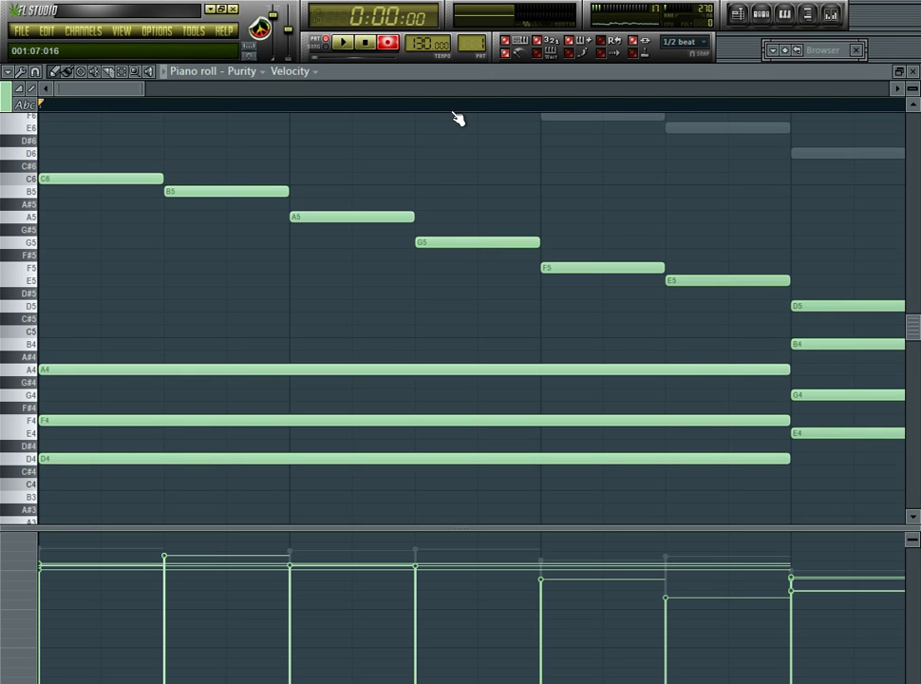
{"action": "scroll", "coordinate": [458, 104], "scroll_direction": "down", "scroll_amount": 4}
{"action": "left_click_drag", "start_coordinate": [218, 296], "coordinate": [371, 274]}
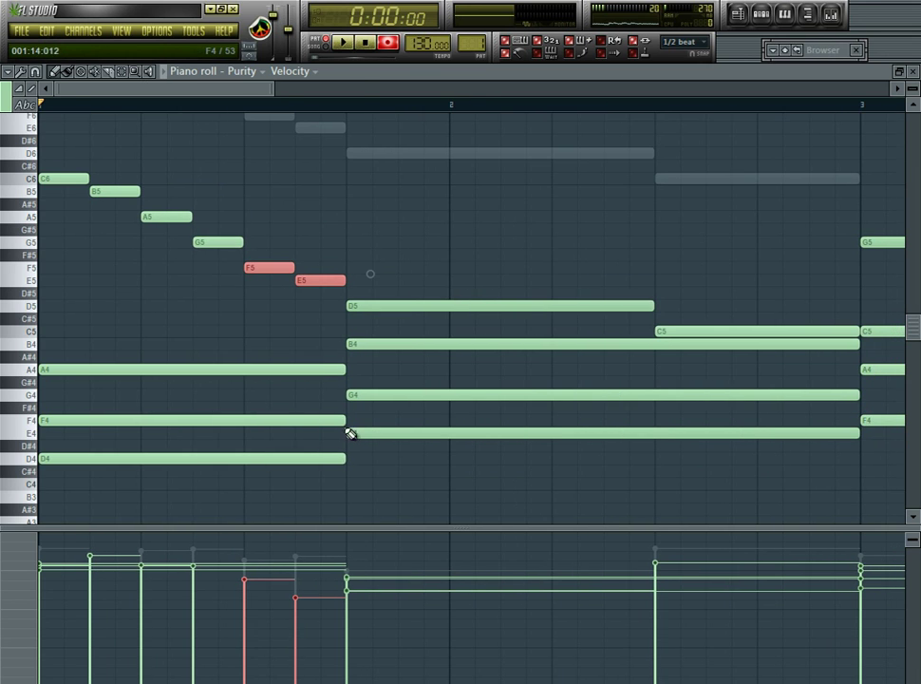
{"action": "left_click", "coordinate": [469, 228]}
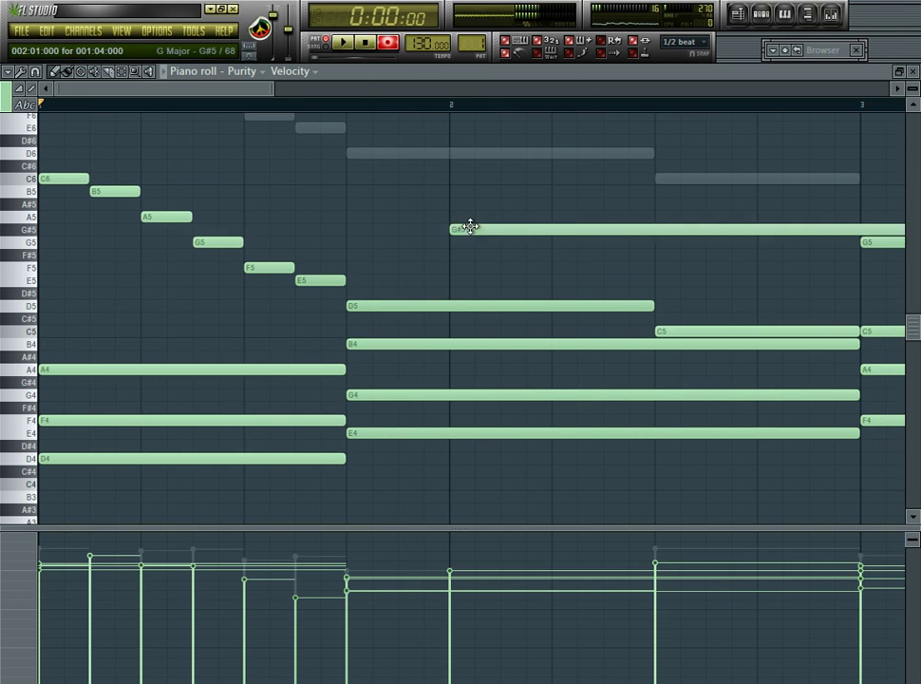
{"action": "right_click", "coordinate": [469, 228]}
{"action": "left_click", "coordinate": [915, 71]}
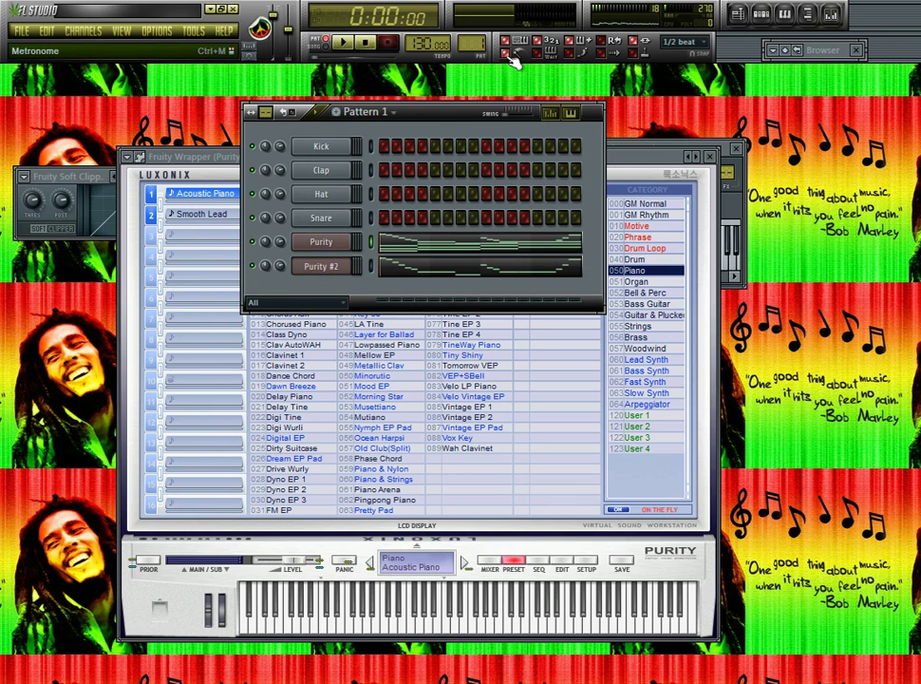
- Play the pattern and lower the channel volume of Purity #2
{"action": "left_click", "coordinate": [344, 43]}
{"action": "left_click_drag", "start_coordinate": [281, 267], "coordinate": [281, 281]}
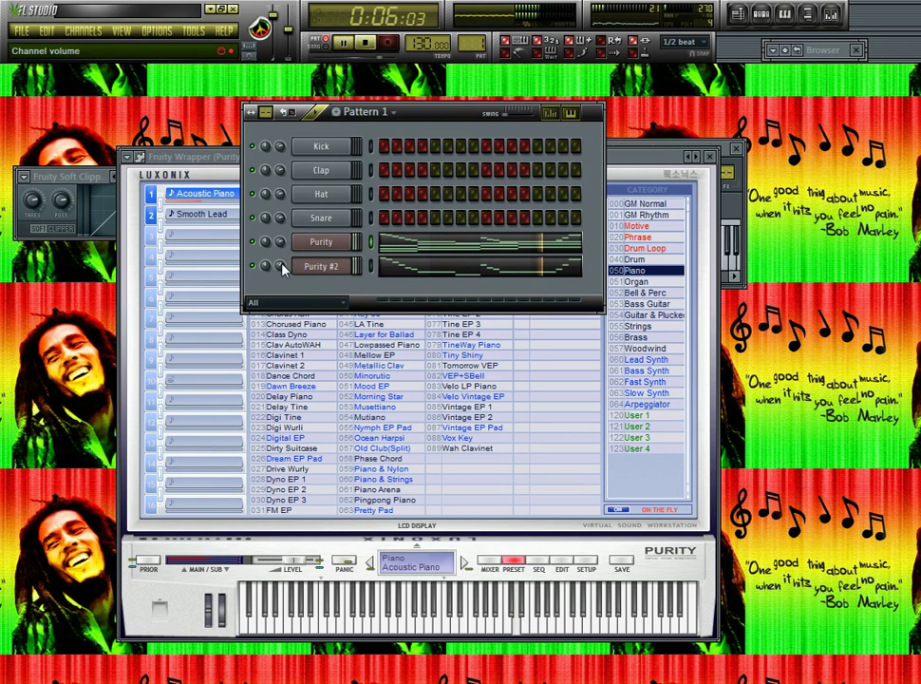
- Add a BooBass channel to Pattern 1 and stop playback
{"action": "left_click", "coordinate": [83, 30]}
{"action": "mouse_move", "coordinate": [143, 54]}
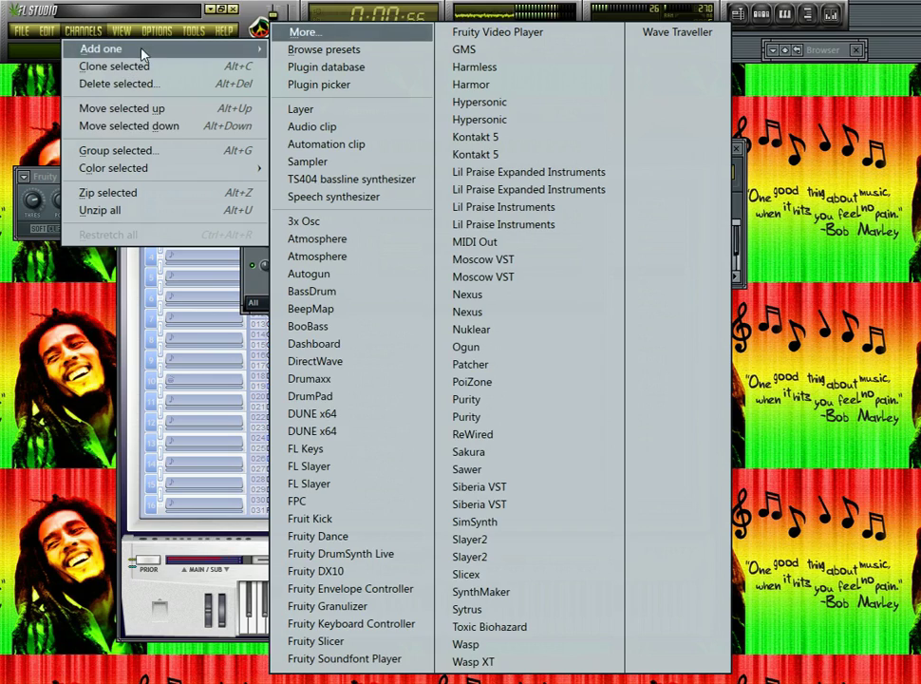
{"action": "left_click", "coordinate": [385, 329]}
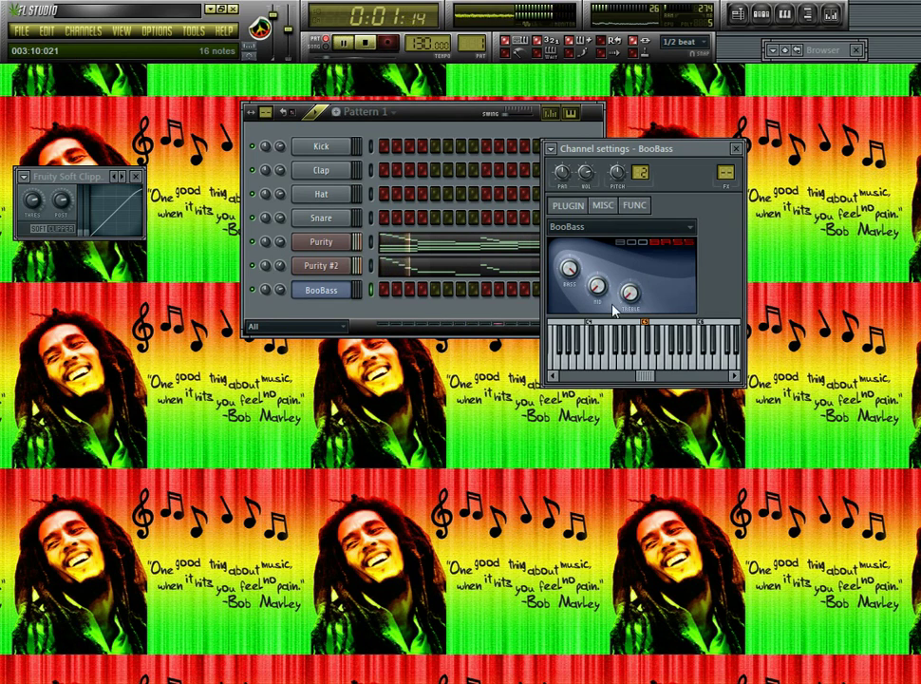
{"action": "left_click", "coordinate": [320, 310]}
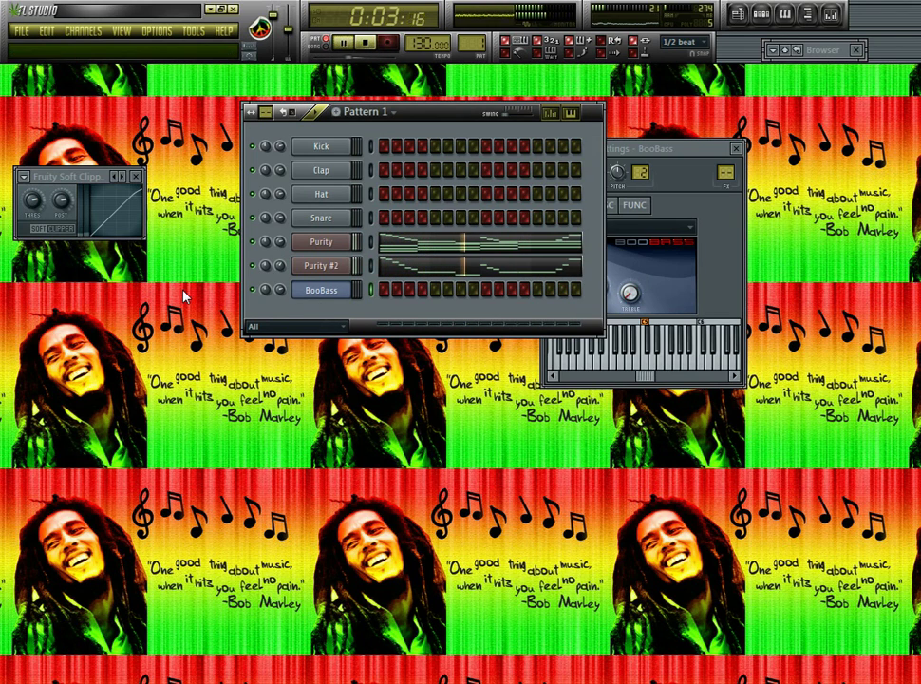
{"action": "key", "text": "space"}
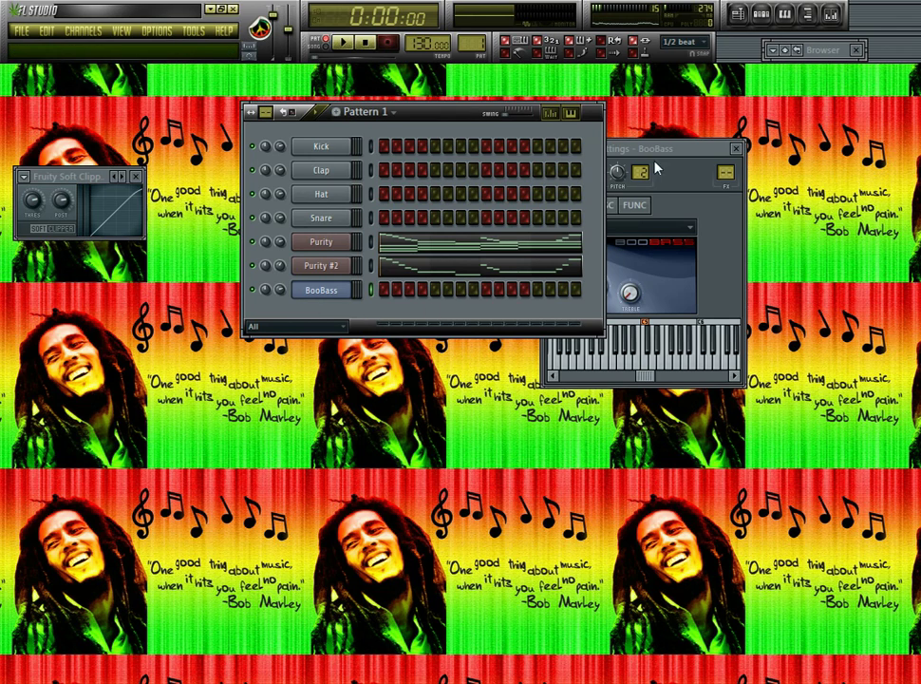
- Bring the BooBass channel settings forward, and close them to leave only the step sequencer in use
{"action": "left_click", "coordinate": [692, 149]}
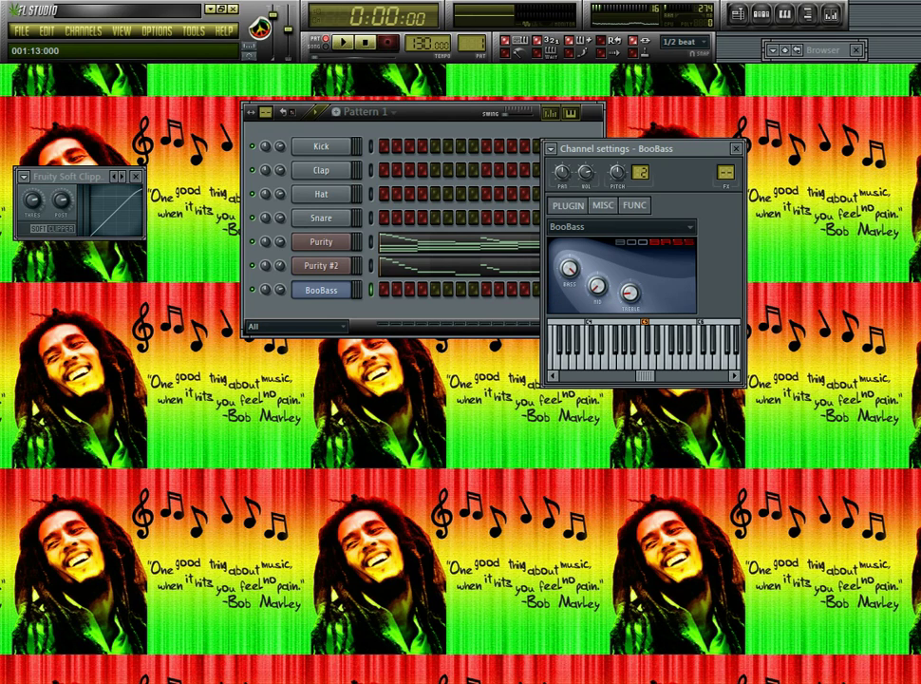
{"action": "left_click", "coordinate": [280, 289]}
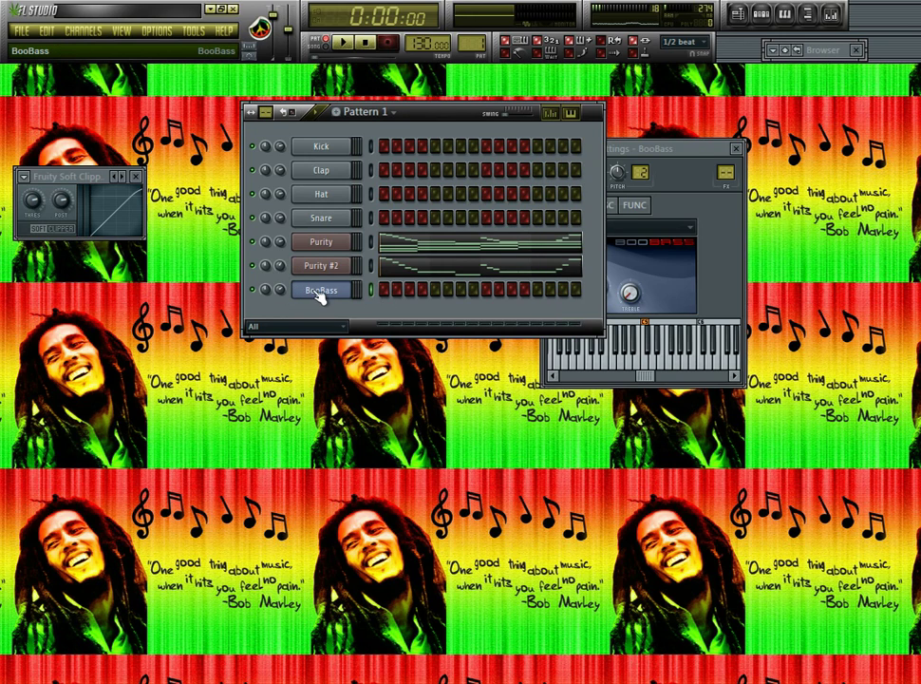
{"action": "right_click", "coordinate": [314, 291]}
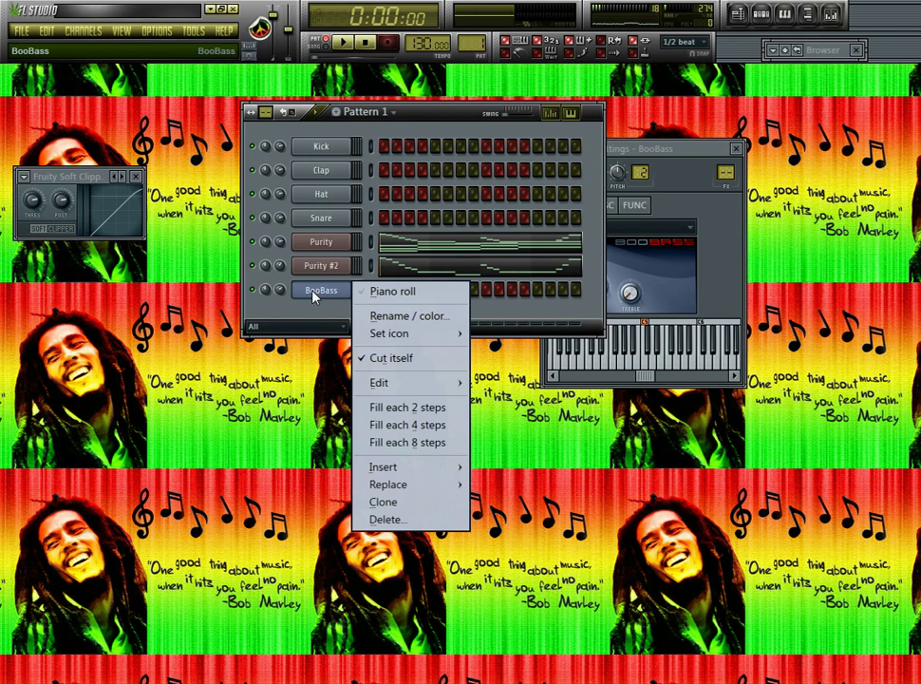
{"action": "left_click", "coordinate": [320, 309]}
{"action": "left_click", "coordinate": [336, 295]}
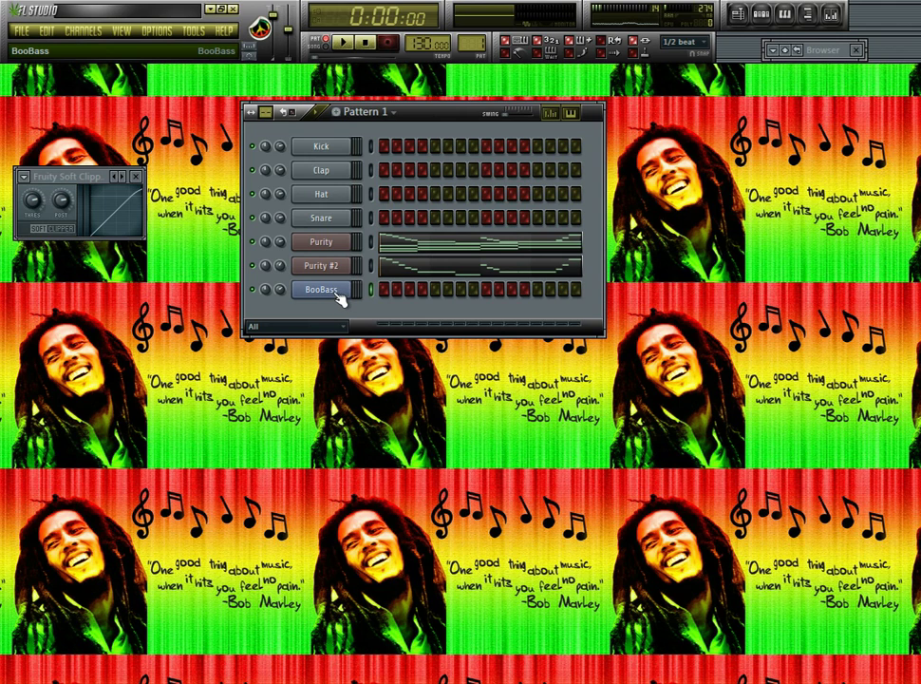
- Play the pattern and lower the BooBass channel volume
{"action": "left_click", "coordinate": [347, 44]}
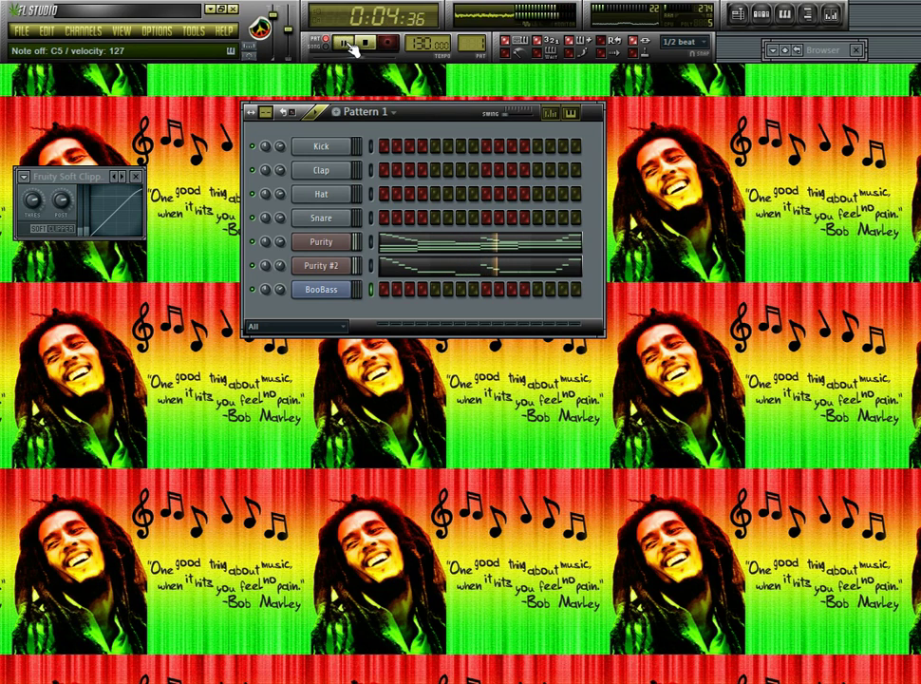
{"action": "left_click_drag", "start_coordinate": [280, 289], "coordinate": [280, 312]}
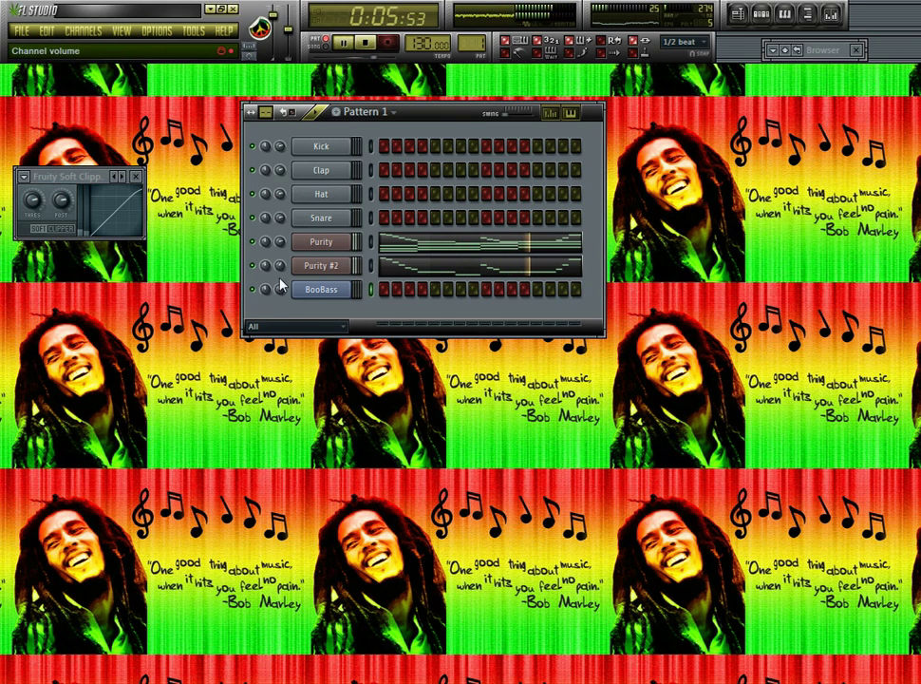
- Stop playback and record a bass line of four long notes on the BooBass channel
{"action": "left_click", "coordinate": [371, 42]}
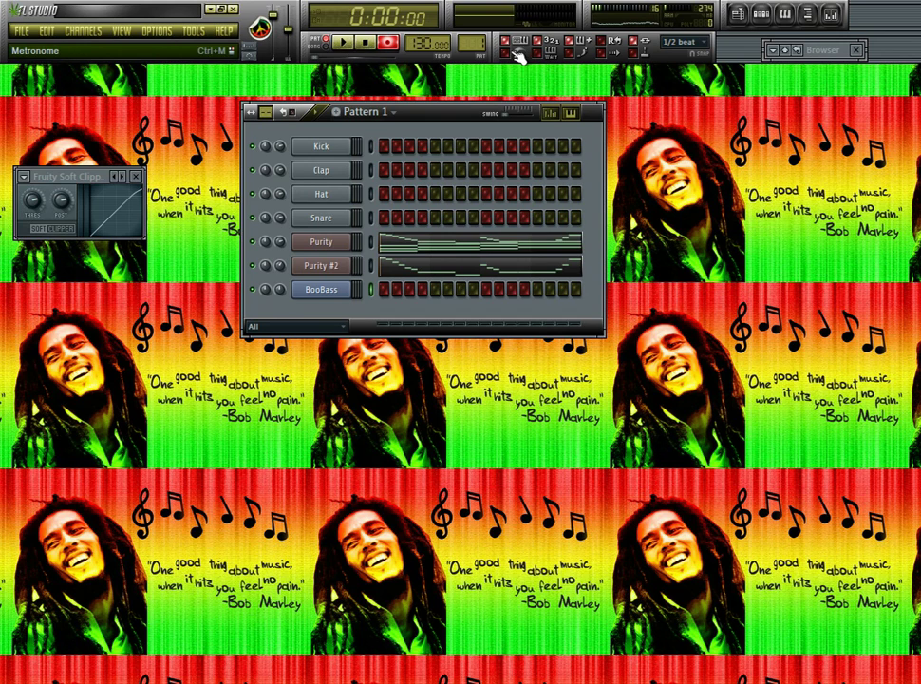
{"action": "left_click", "coordinate": [347, 45]}
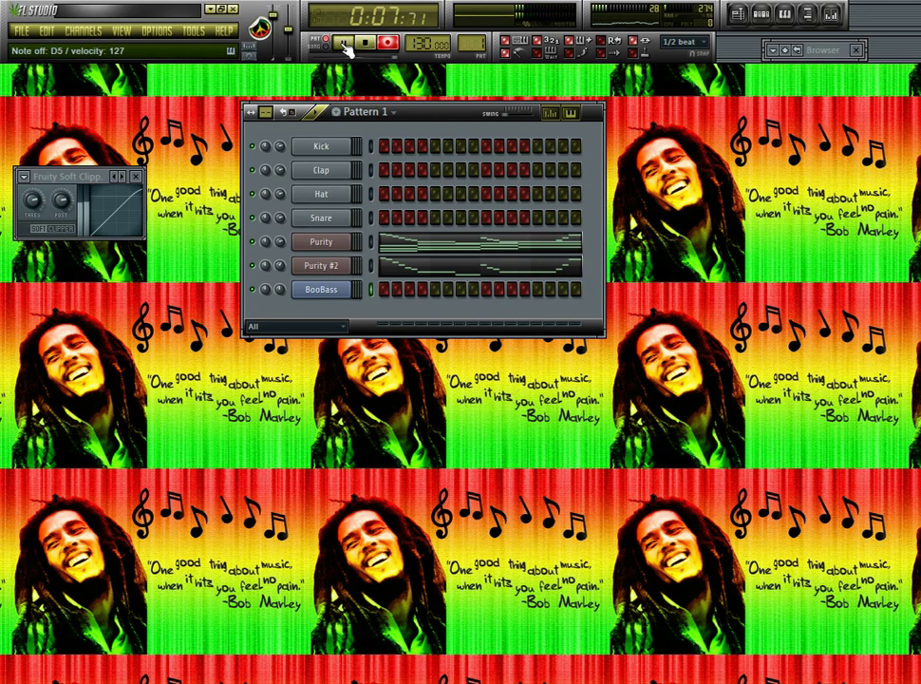
{"action": "key", "text": "space"}
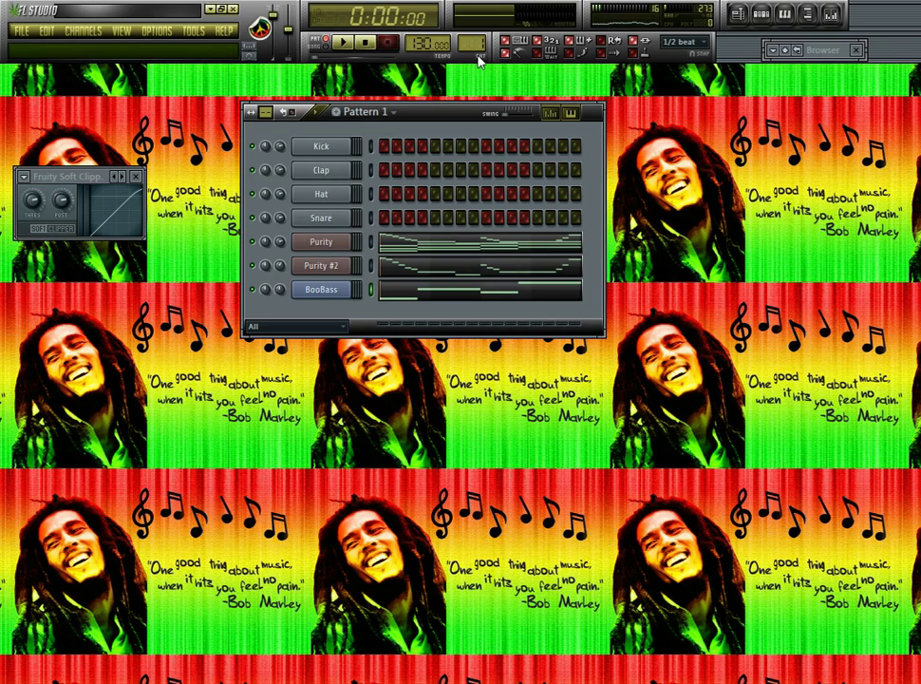
- Check the recorded BooBass notes in the piano roll and play back Pattern 1 with all three instruments
{"action": "left_click", "coordinate": [411, 296]}
{"action": "left_click", "coordinate": [915, 72]}
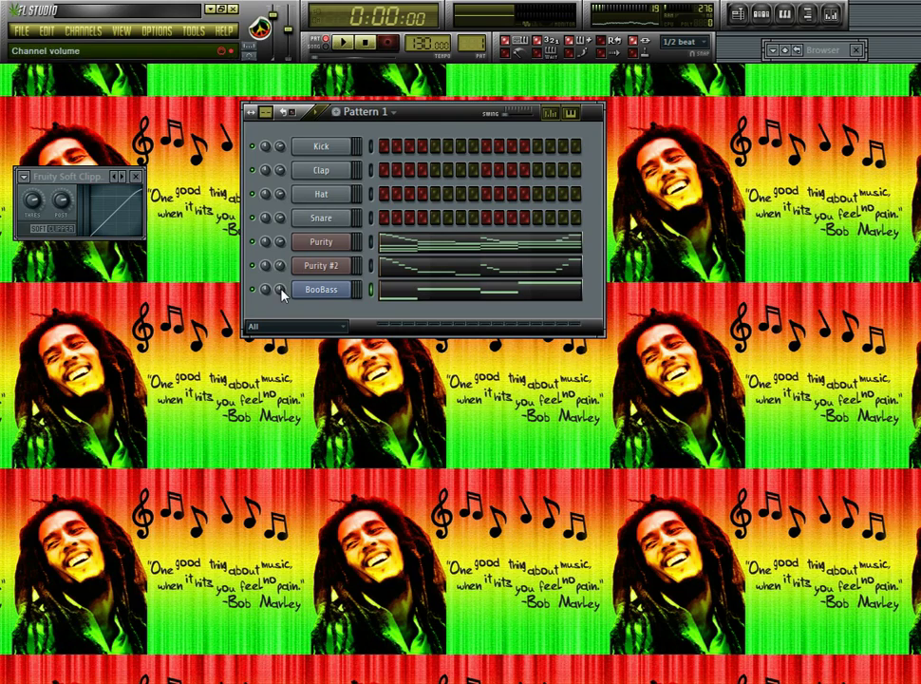
{"action": "left_click", "coordinate": [348, 43]}
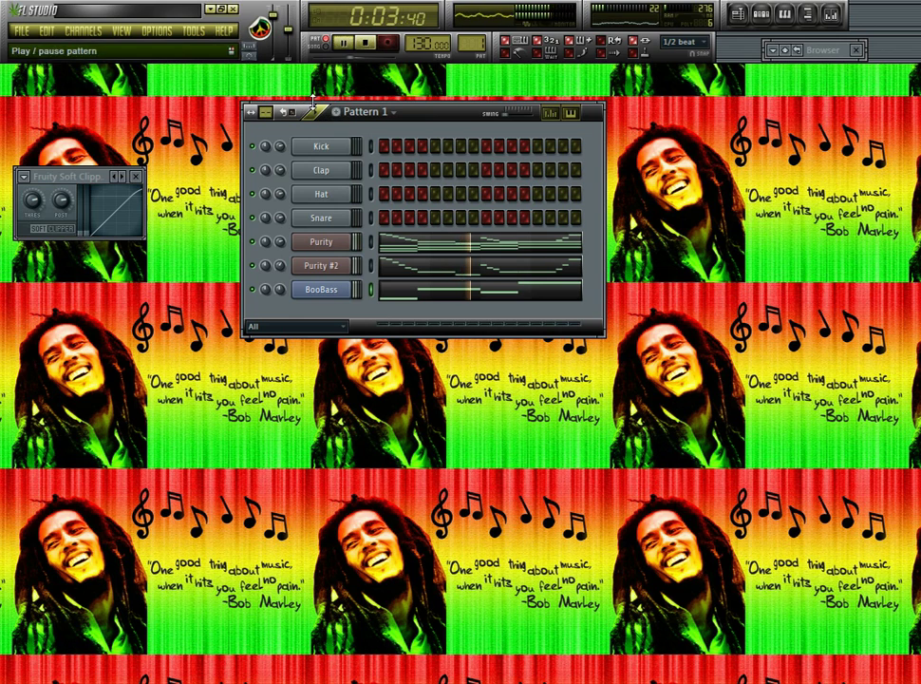
- Collapse the Basses folder of the Lex Luger Kit in the sample browser to reach its drum folders
{"action": "mouse_move", "coordinate": [808, 57]}
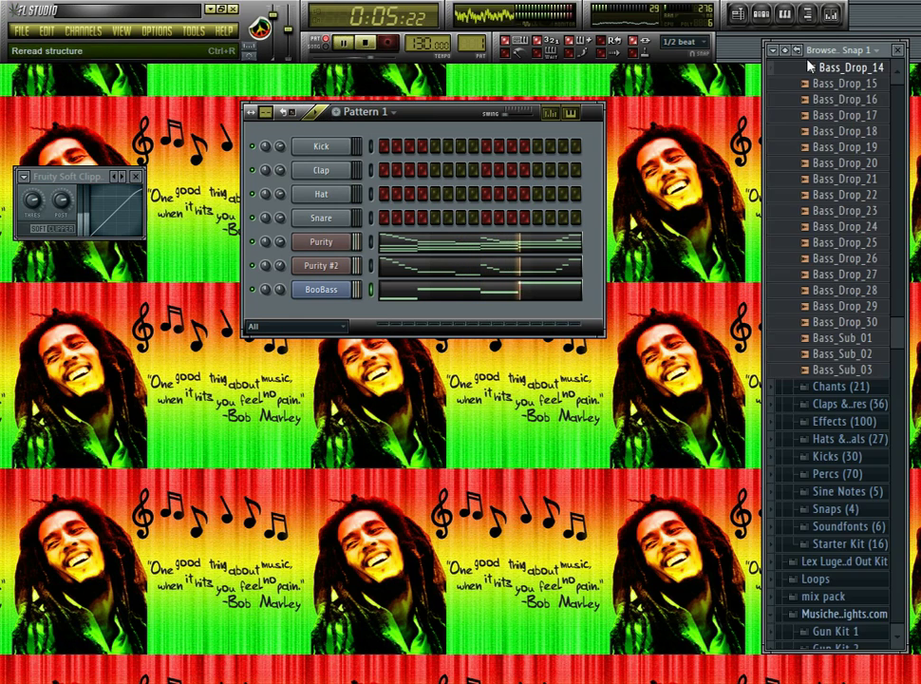
{"action": "scroll", "coordinate": [865, 265], "scroll_direction": "up", "scroll_amount": 1}
{"action": "scroll", "coordinate": [869, 266], "scroll_direction": "up", "scroll_amount": 8}
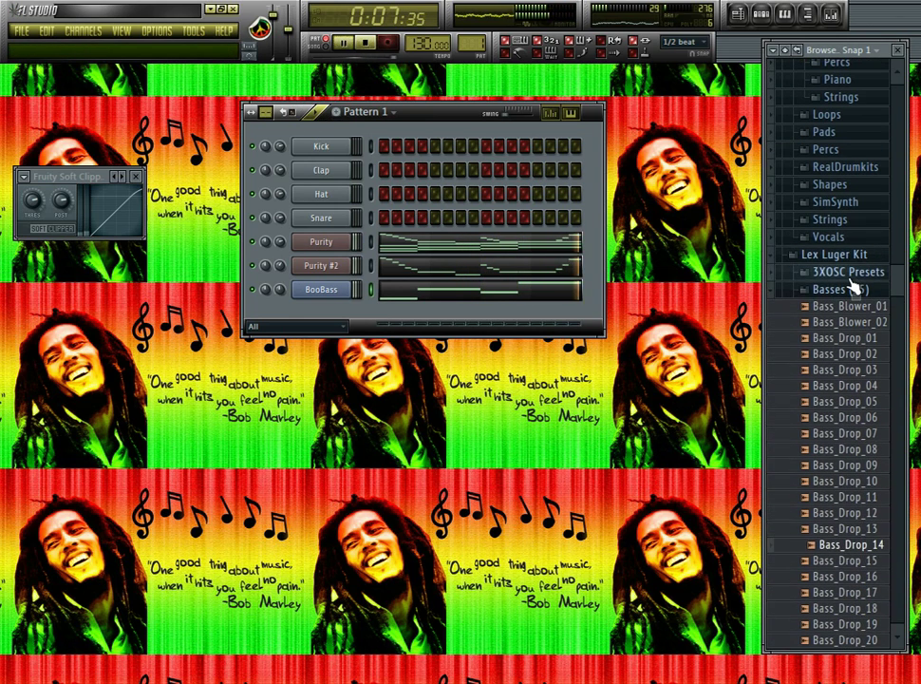
{"action": "left_click", "coordinate": [848, 275]}
{"action": "left_click", "coordinate": [848, 275]}
{"action": "left_click", "coordinate": [797, 290]}
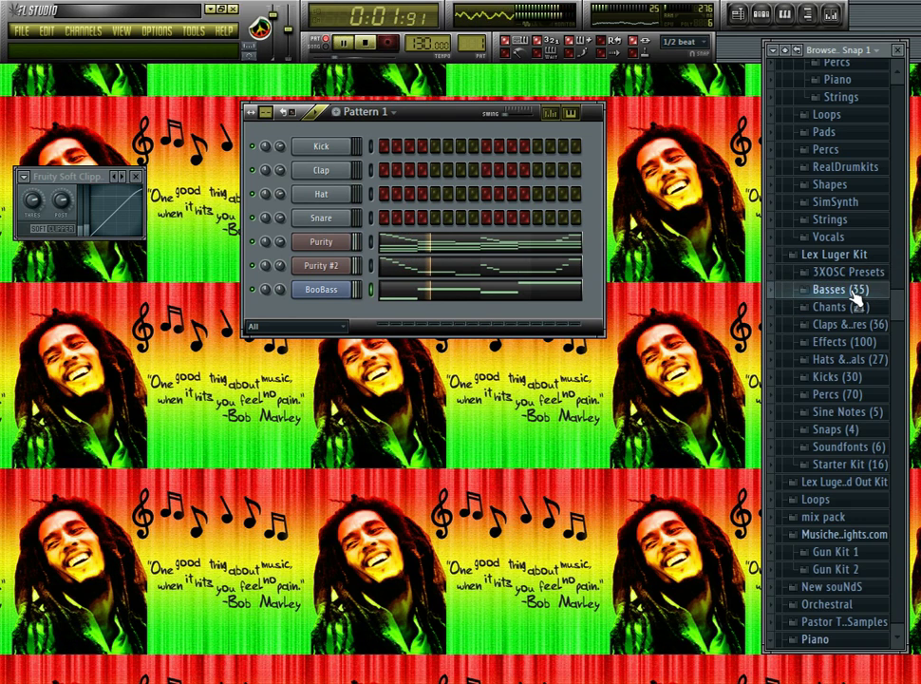
{"action": "scroll", "coordinate": [840, 294], "scroll_direction": "down", "scroll_amount": 2}
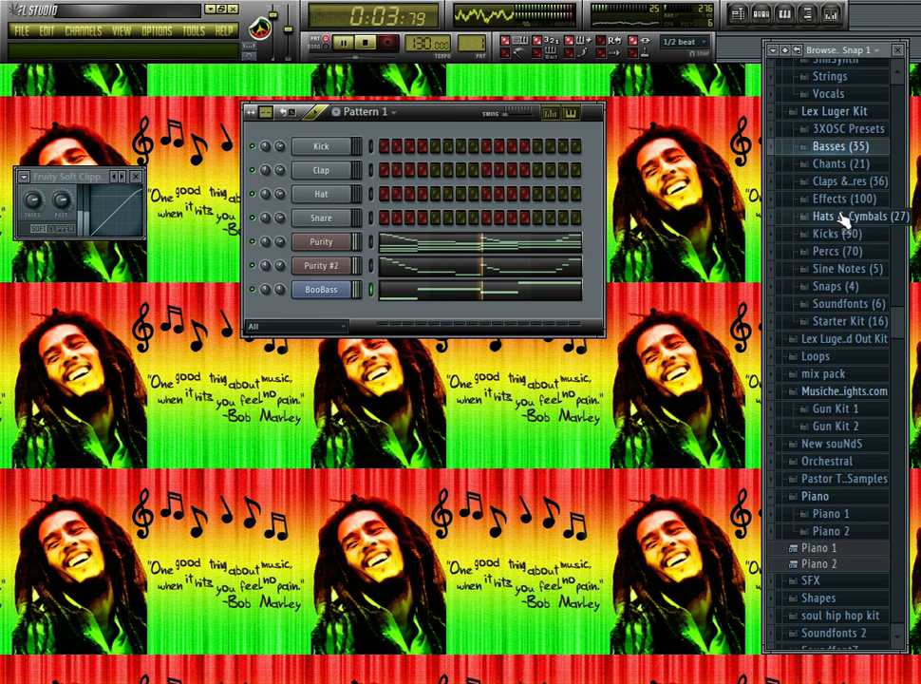
- Load Hat_Closed_09 from the Lex Luger Kit's Hats & Cymbals folder onto the Hat channel and fill each 4 steps
{"action": "left_click", "coordinate": [837, 218]}
{"action": "left_click", "coordinate": [841, 529]}
{"action": "left_click", "coordinate": [848, 593]}
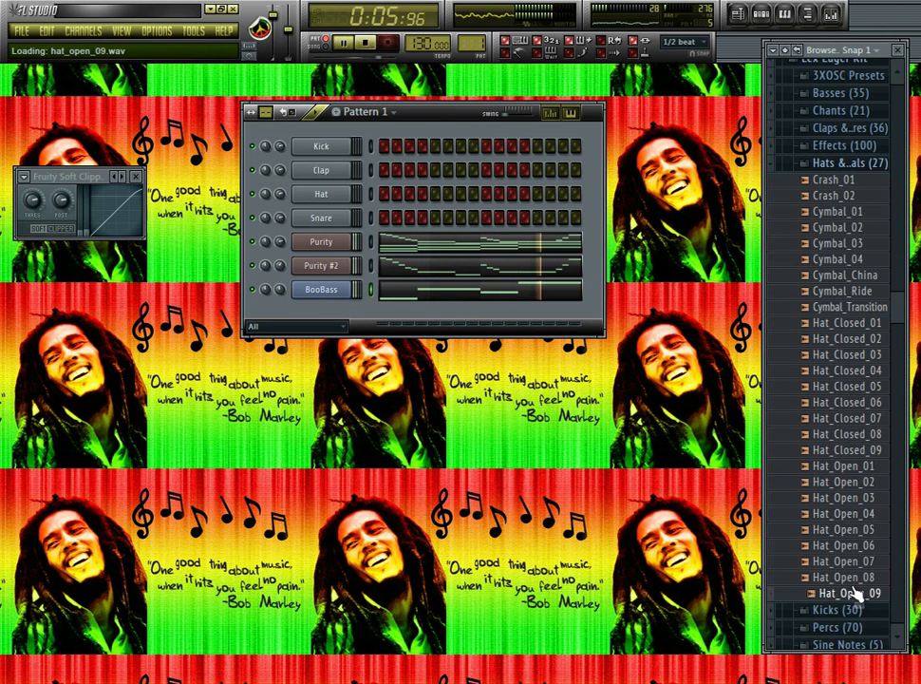
{"action": "left_click", "coordinate": [845, 451]}
{"action": "left_click_drag", "start_coordinate": [841, 454], "coordinate": [275, 214]}
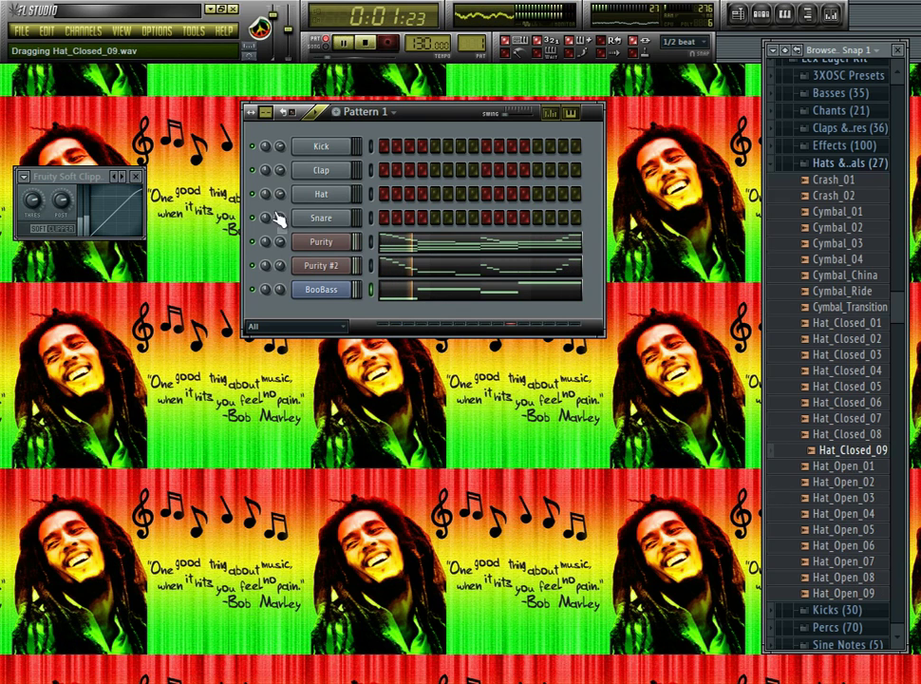
{"action": "left_click_drag", "start_coordinate": [335, 199], "coordinate": [332, 198]}
{"action": "right_click", "coordinate": [332, 197]}
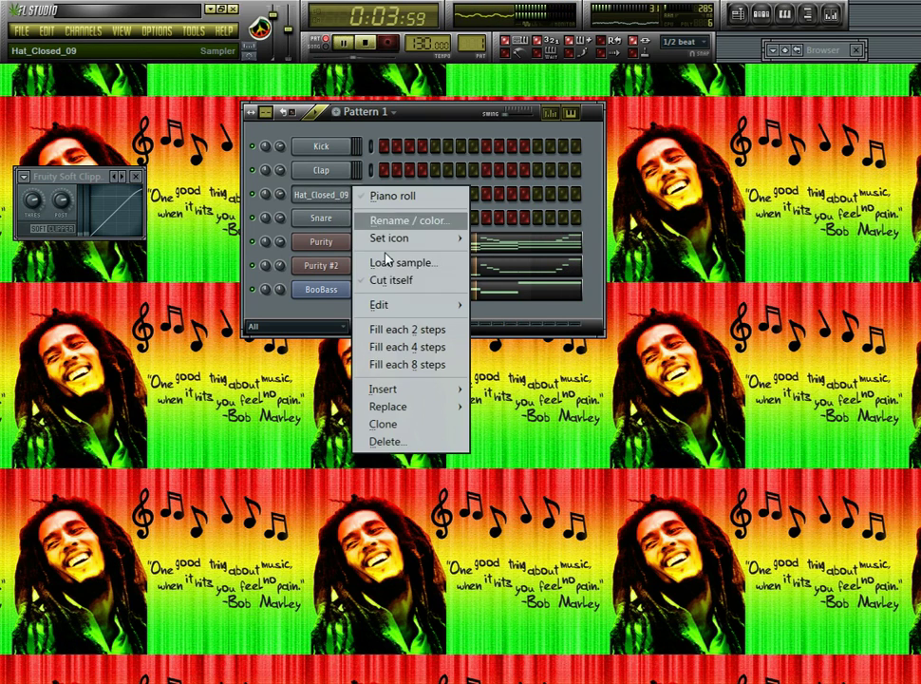
{"action": "left_click", "coordinate": [400, 348]}
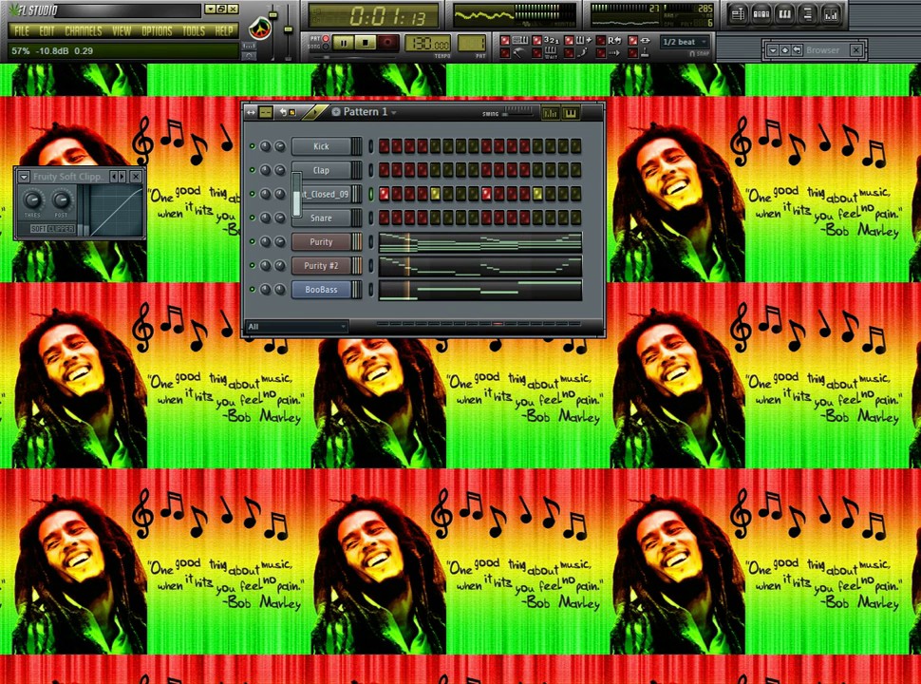
- Audition the cymbal samples in the Lex Luger Kit's Hats & Cymbals folder
{"action": "mouse_move", "coordinate": [822, 54]}
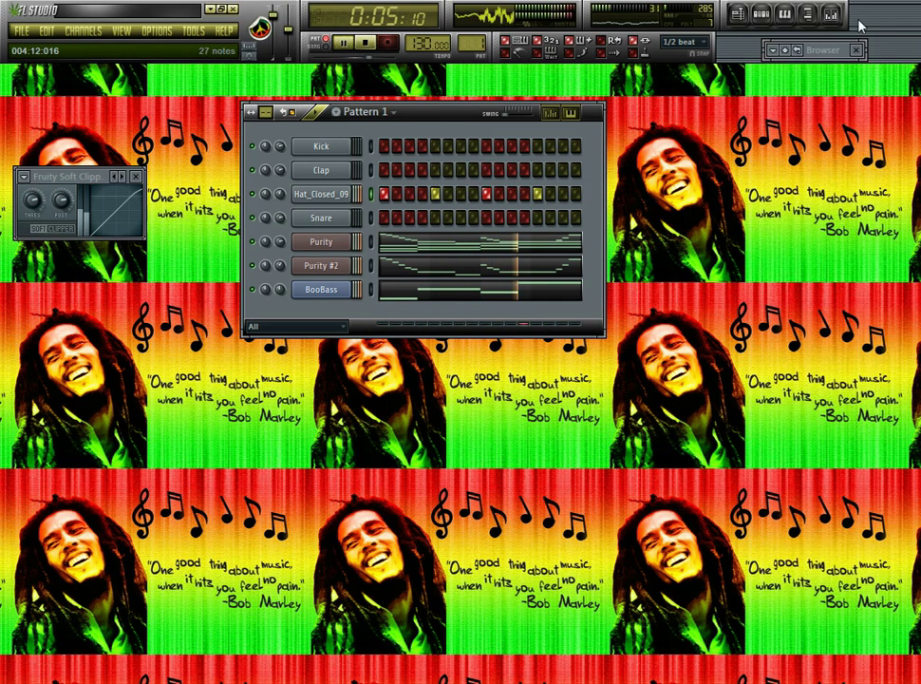
{"action": "scroll", "coordinate": [845, 248], "scroll_direction": "up", "scroll_amount": 2}
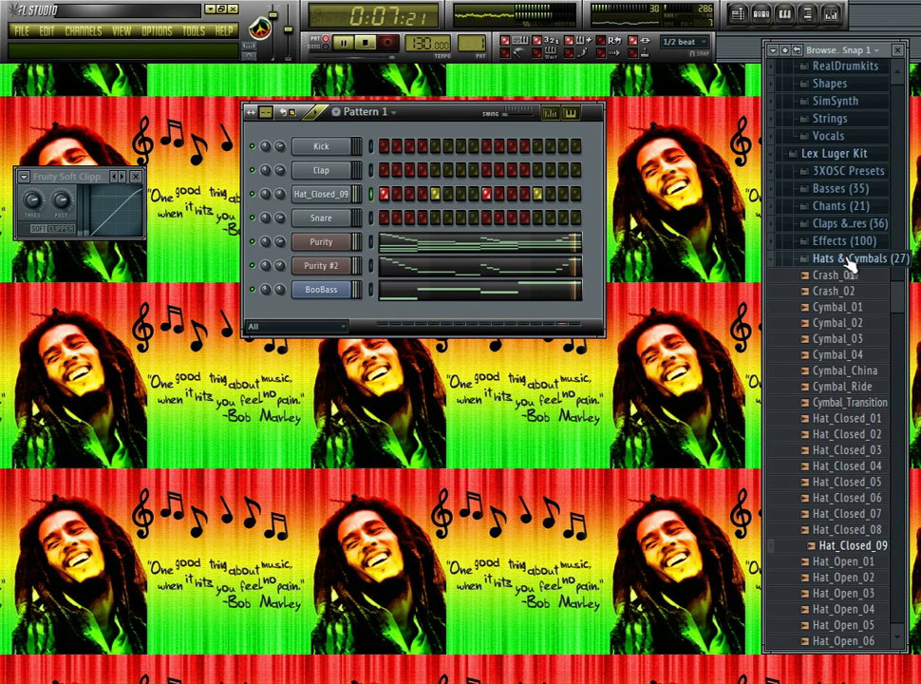
{"action": "scroll", "coordinate": [843, 479], "scroll_direction": "down", "scroll_amount": 2}
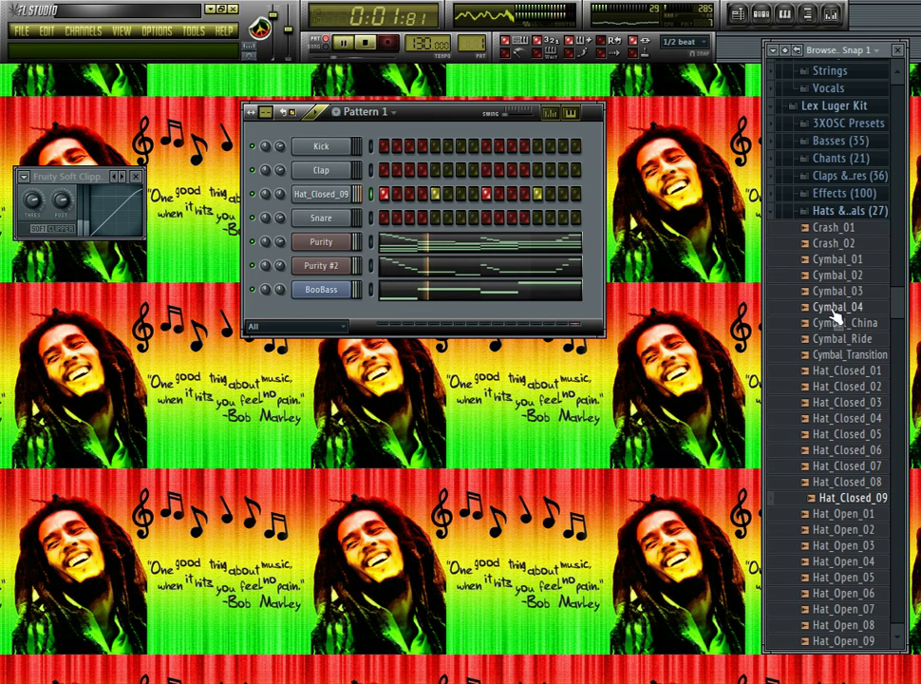
{"action": "left_click", "coordinate": [835, 309]}
{"action": "left_click", "coordinate": [832, 291]}
{"action": "left_click", "coordinate": [836, 274]}
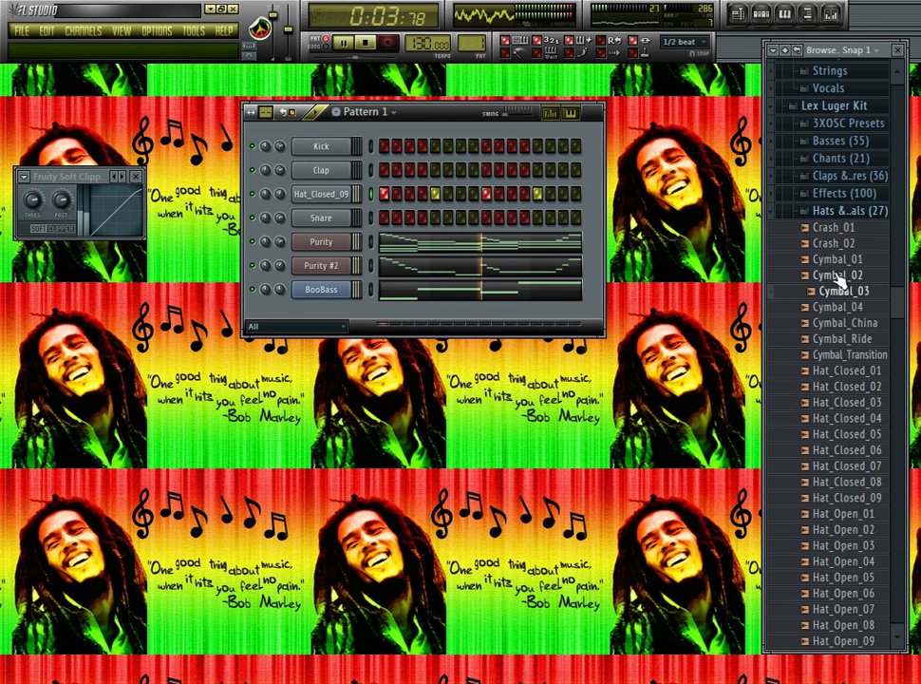
{"action": "left_click", "coordinate": [841, 258]}
{"action": "key", "text": "Up"}
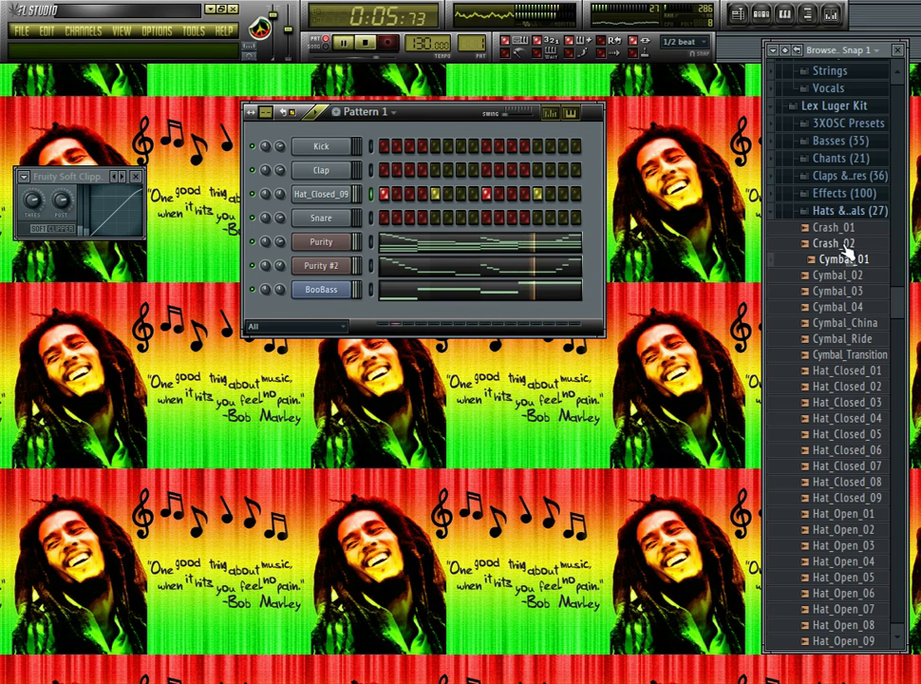
{"action": "left_click", "coordinate": [840, 290]}
{"action": "left_click", "coordinate": [843, 308]}
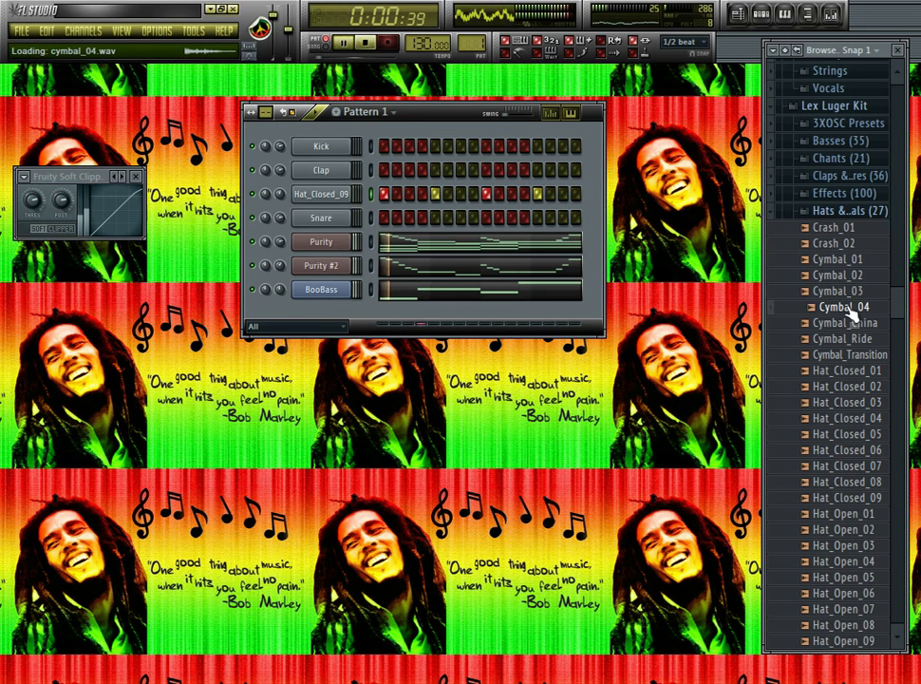
- Add Cymbal_03 as a new channel below Hat_Closed_09 and place its only hit on step 13
{"action": "left_click", "coordinate": [850, 294]}
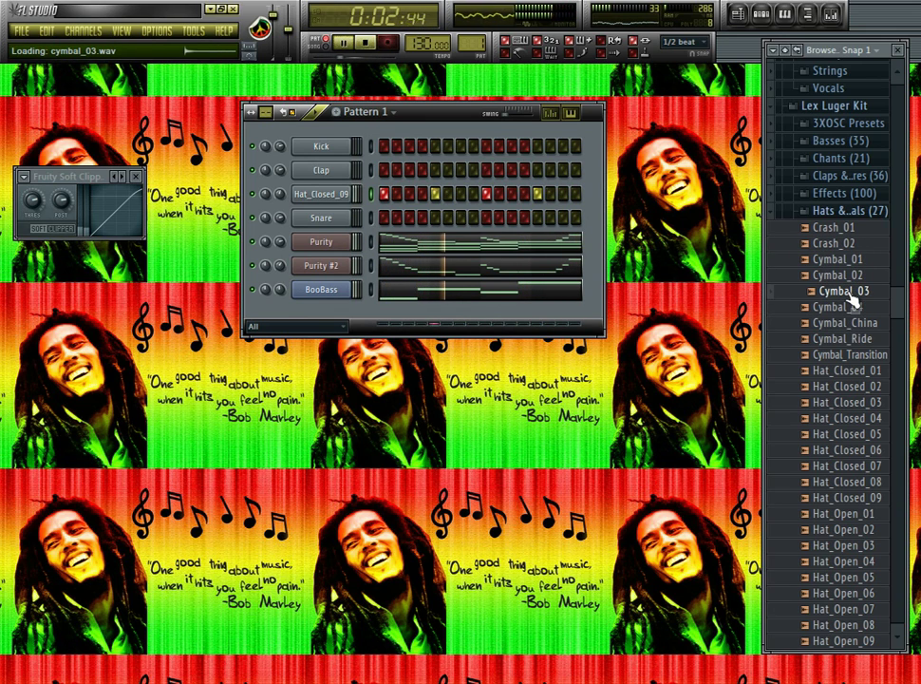
{"action": "left_click_drag", "start_coordinate": [850, 294], "coordinate": [349, 217]}
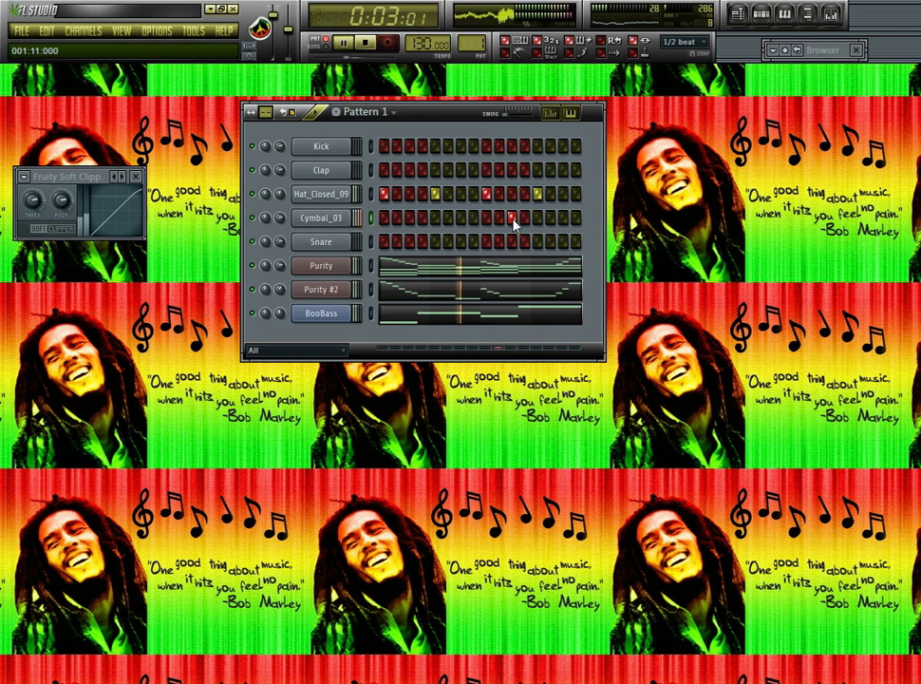
{"action": "left_click", "coordinate": [487, 218]}
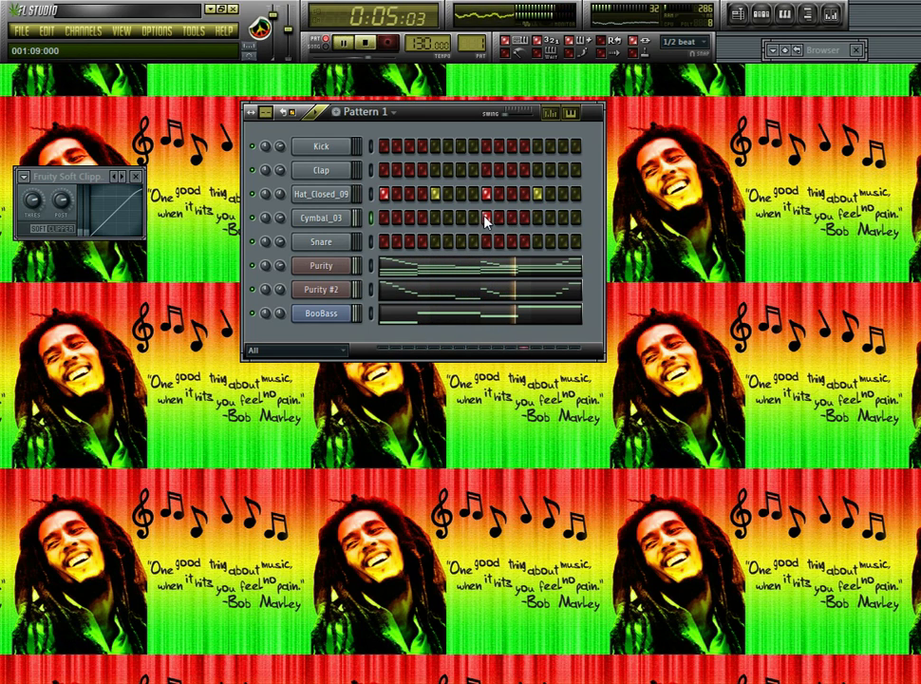
{"action": "left_click", "coordinate": [537, 217]}
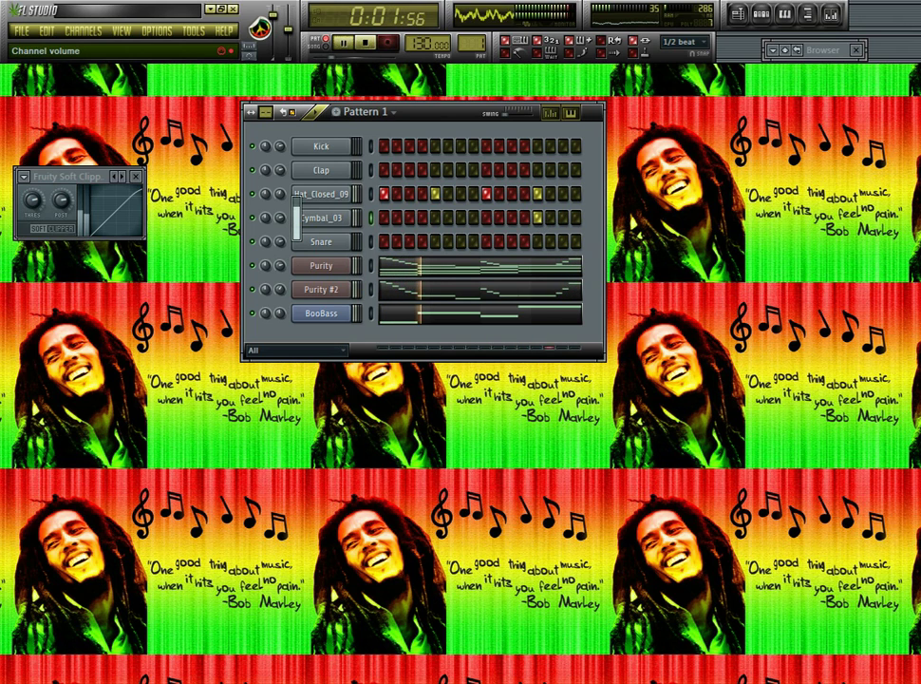
- Audition snares in the Lex Luger Kit's Claps & Snares folder and add Snare_16 as a new channel below Clap
{"action": "mouse_move", "coordinate": [822, 53]}
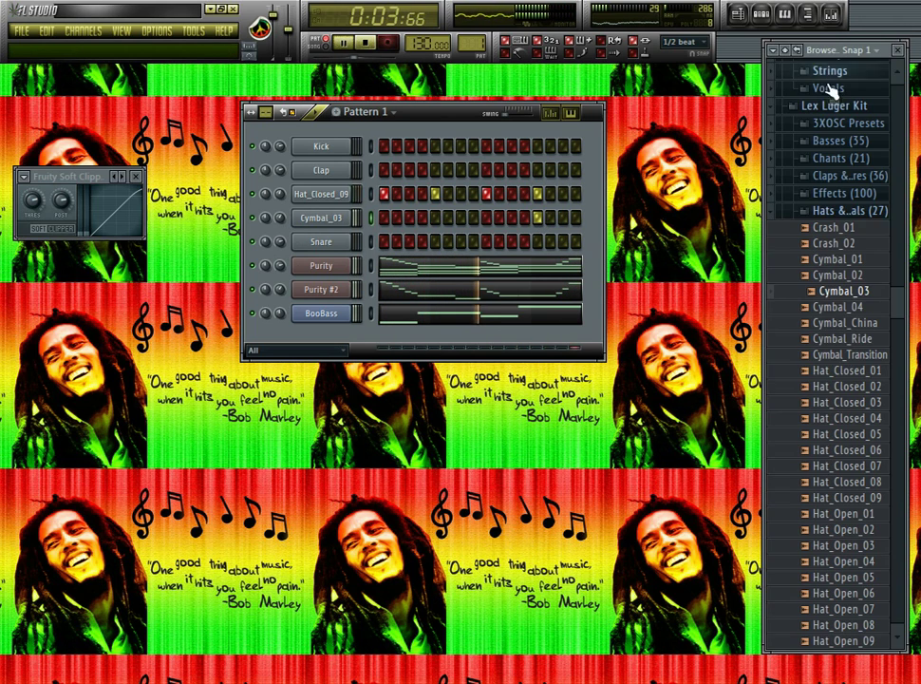
{"action": "scroll", "coordinate": [851, 327], "scroll_direction": "up", "scroll_amount": 1}
{"action": "left_click", "coordinate": [845, 259]}
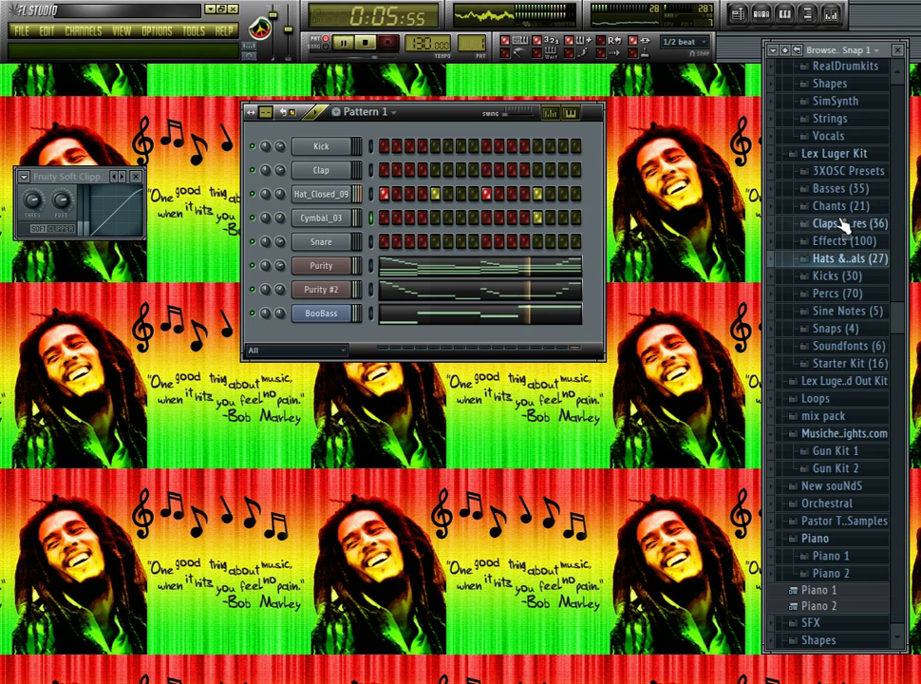
{"action": "left_click", "coordinate": [845, 223]}
{"action": "left_click", "coordinate": [837, 339]}
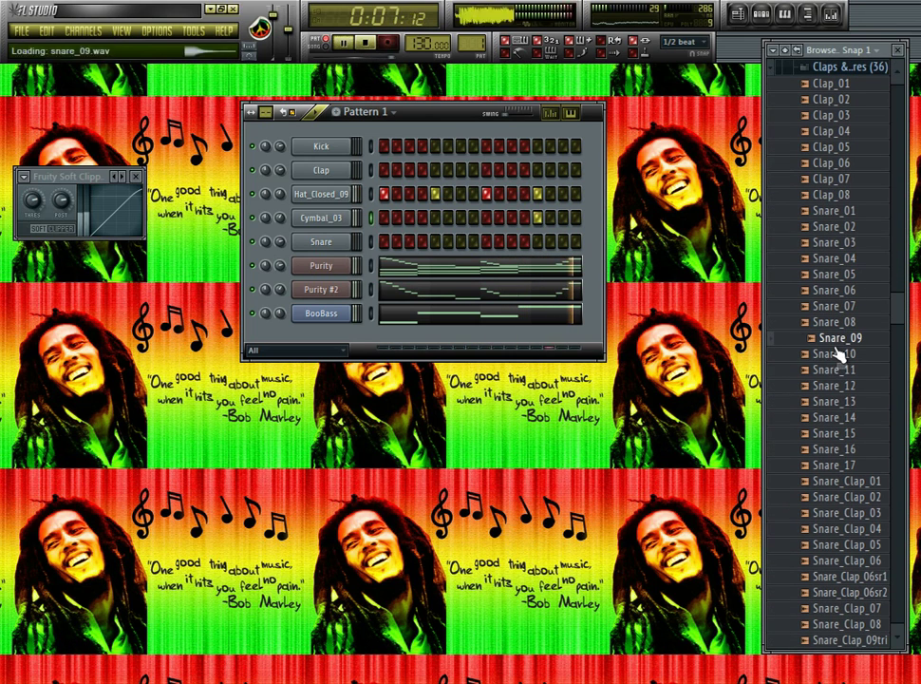
{"action": "left_click", "coordinate": [840, 448]}
{"action": "left_click_drag", "start_coordinate": [843, 454], "coordinate": [352, 201]}
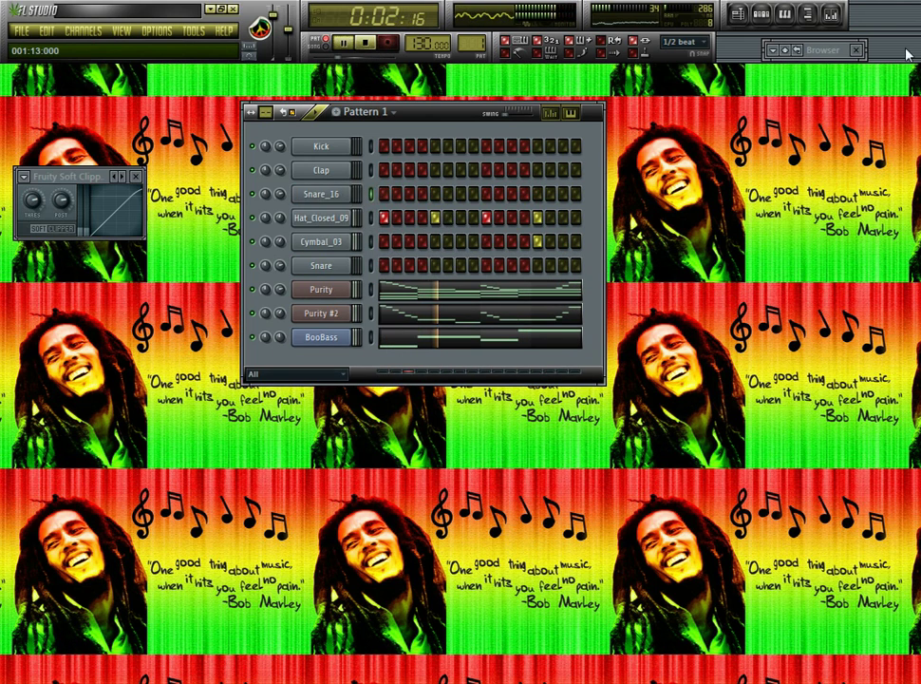
- Load Clap_06 onto the Clap channel and toggle the channel's Cut itself option
{"action": "mouse_move", "coordinate": [902, 185]}
{"action": "left_click", "coordinate": [853, 195]}
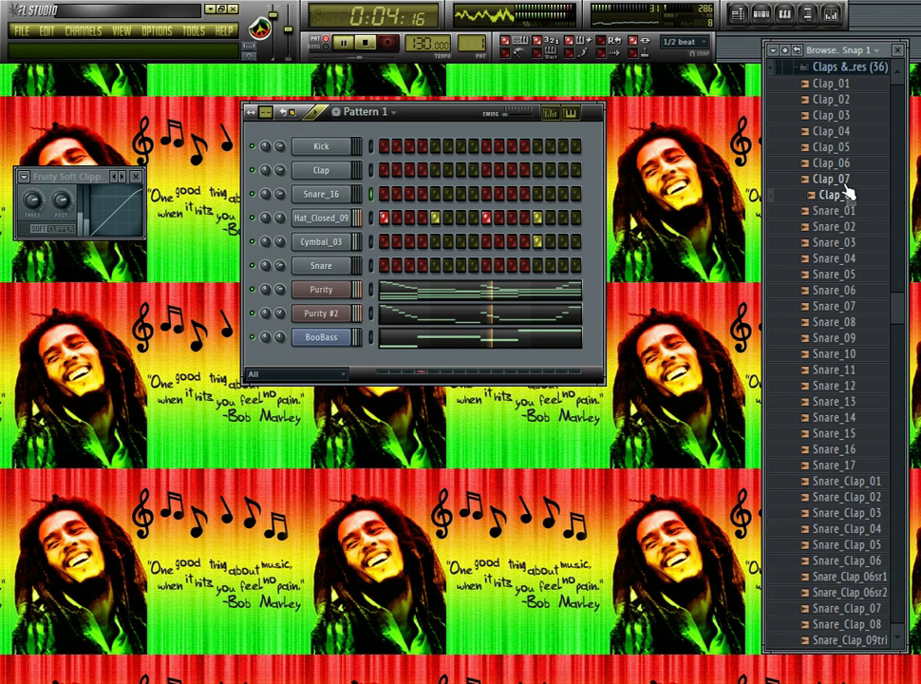
{"action": "left_click_drag", "start_coordinate": [848, 194], "coordinate": [320, 173]}
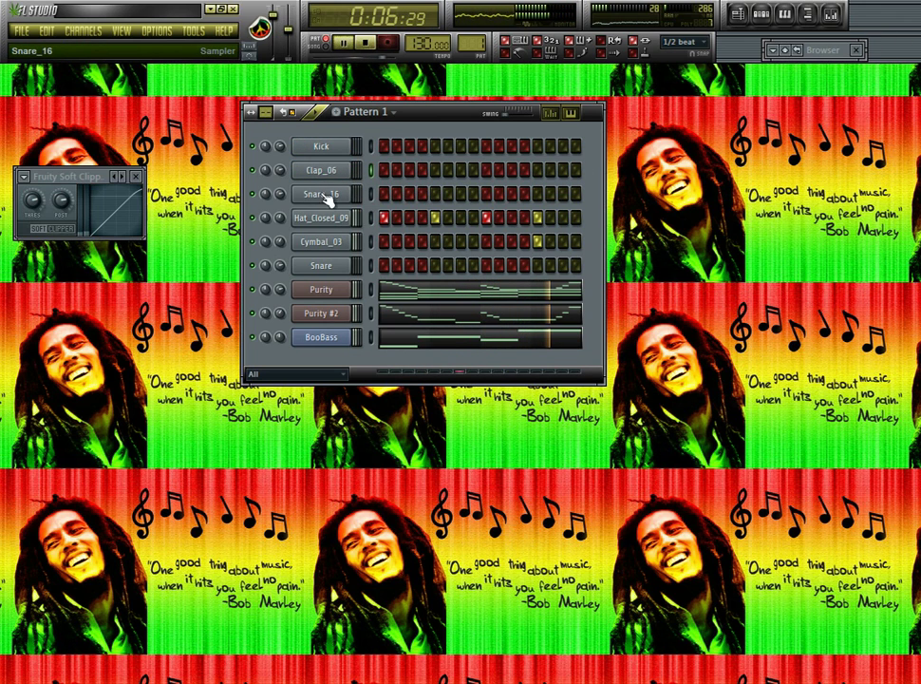
{"action": "right_click", "coordinate": [328, 174]}
{"action": "left_click", "coordinate": [390, 256]}
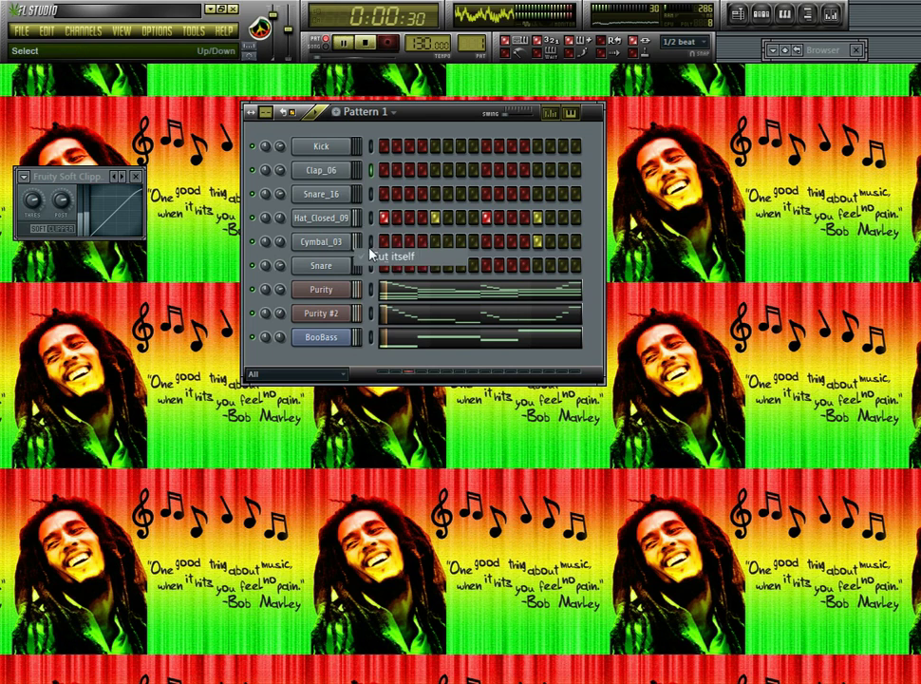
- Draw a one-step C5 note on the third beat of bar 1 in the Clap_06 piano roll
{"action": "right_click", "coordinate": [328, 175]}
{"action": "left_click", "coordinate": [392, 172]}
{"action": "scroll", "coordinate": [308, 109], "scroll_direction": "down", "scroll_amount": 2}
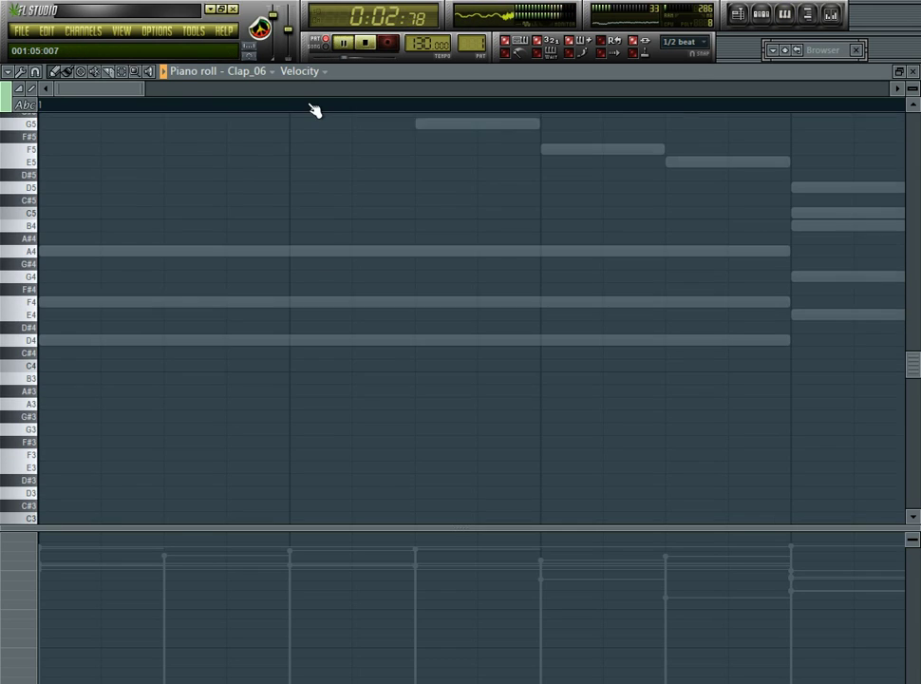
{"action": "scroll", "coordinate": [318, 108], "scroll_direction": "down", "scroll_amount": 3}
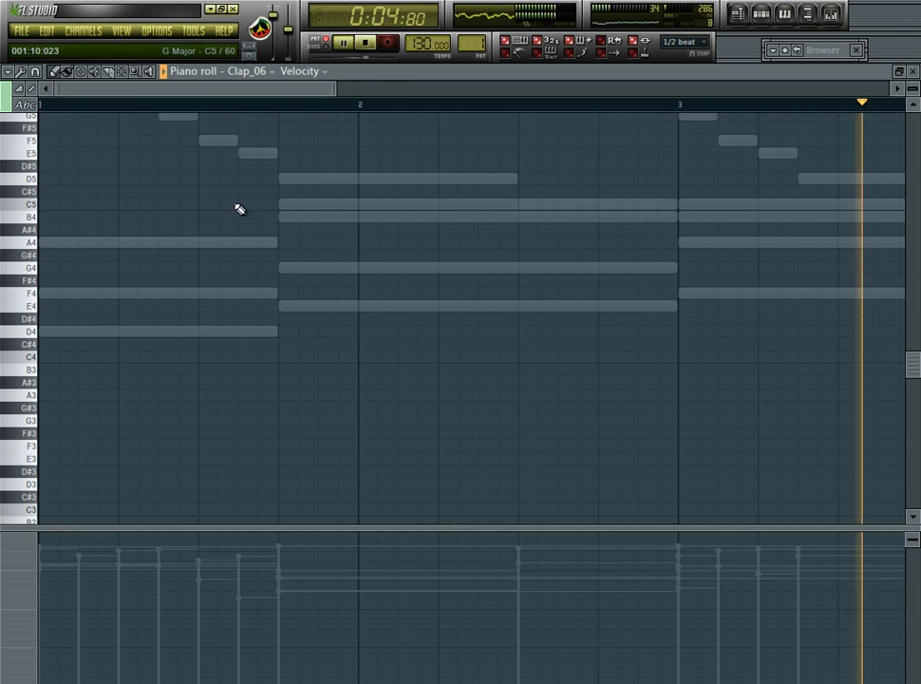
{"action": "left_click", "coordinate": [211, 205]}
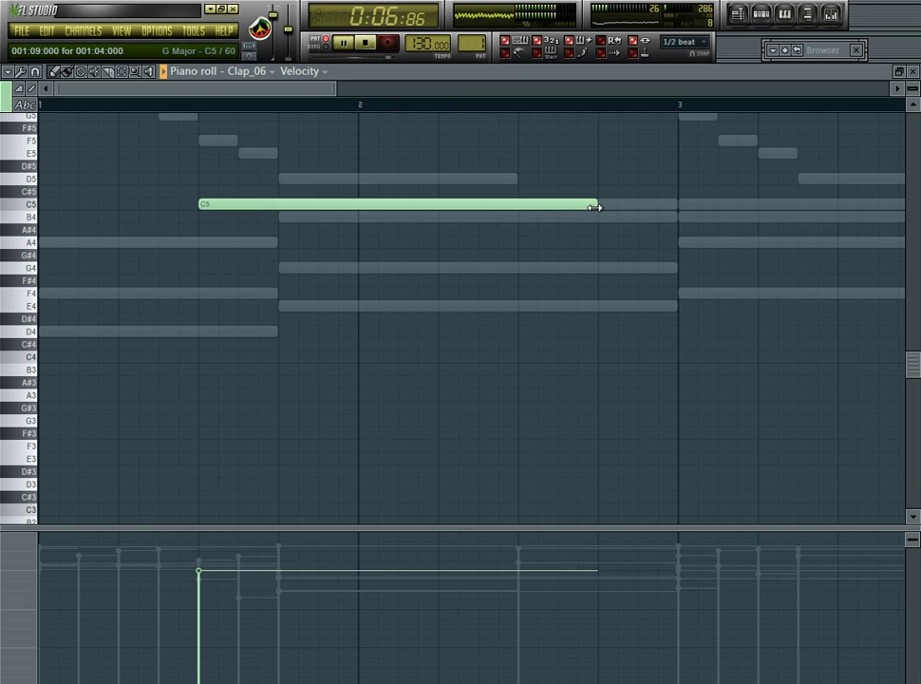
{"action": "left_click_drag", "start_coordinate": [594, 207], "coordinate": [218, 207]}
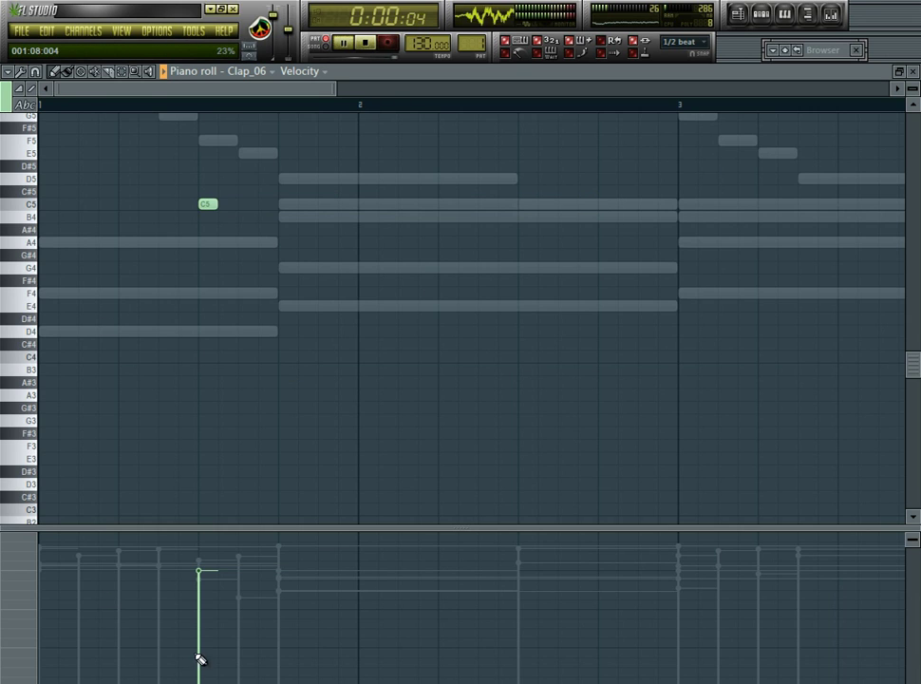
- Add matching short C5 clap notes on the third beat of bars 2, 3 and 4, and close the piano roll
{"action": "left_click", "coordinate": [536, 208]}
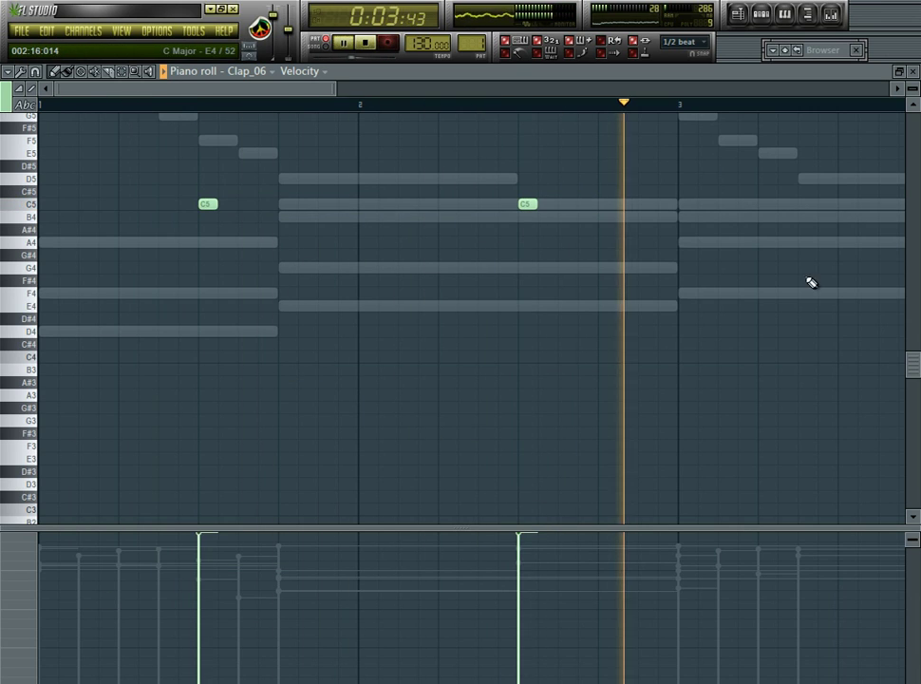
{"action": "left_click", "coordinate": [841, 206]}
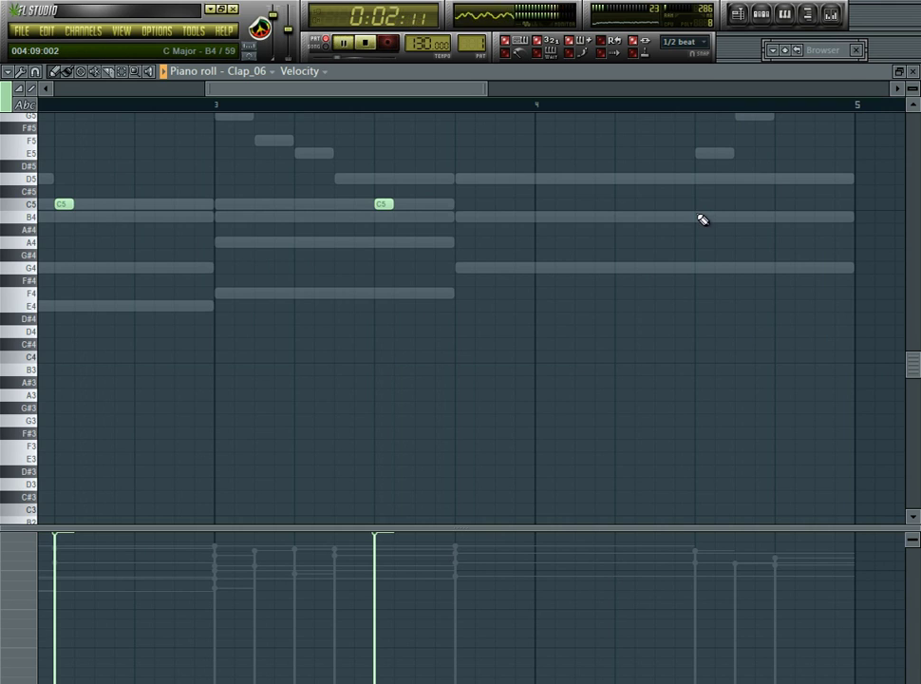
{"action": "left_click_drag", "start_coordinate": [697, 214], "coordinate": [700, 203]}
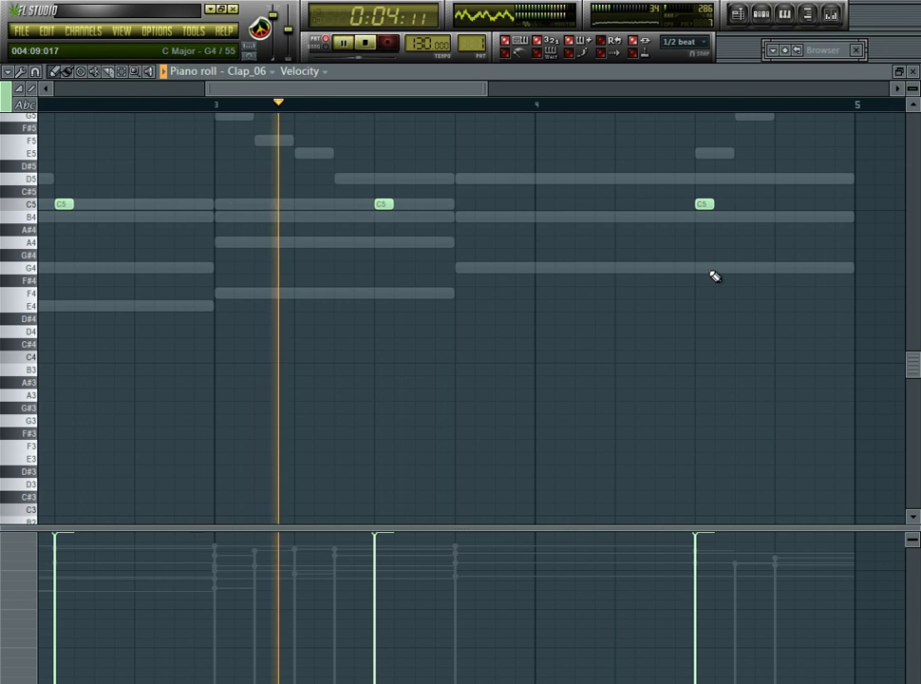
{"action": "left_click", "coordinate": [913, 72]}
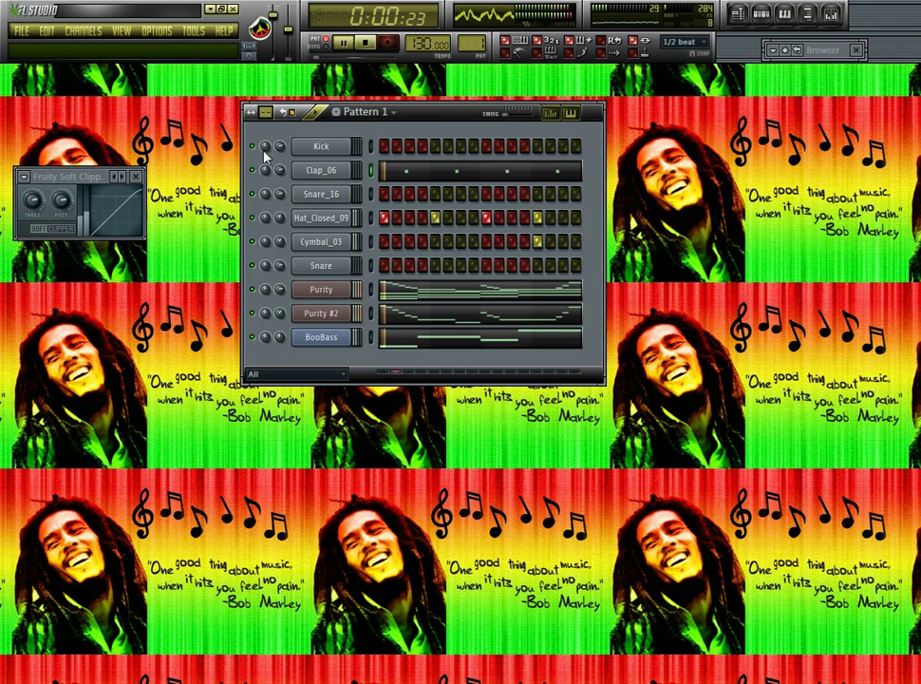
- Copy the Clap_06 channel's notes and paste them onto the Snare_16 channel
{"action": "right_click", "coordinate": [309, 179]}
{"action": "mouse_move", "coordinate": [380, 276]}
{"action": "left_click", "coordinate": [493, 298]}
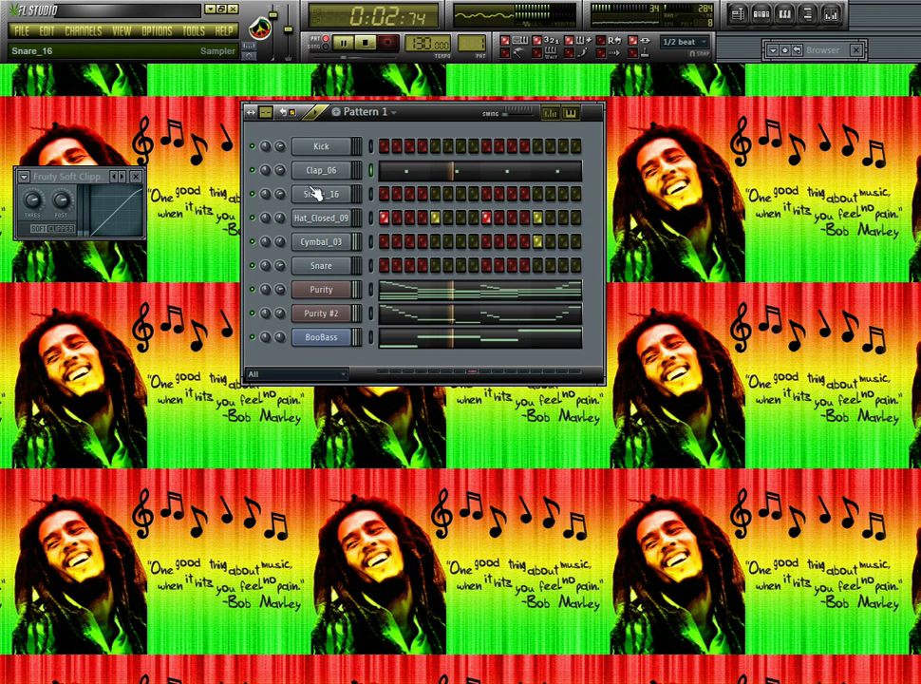
{"action": "right_click", "coordinate": [316, 194]}
{"action": "mouse_move", "coordinate": [418, 304]}
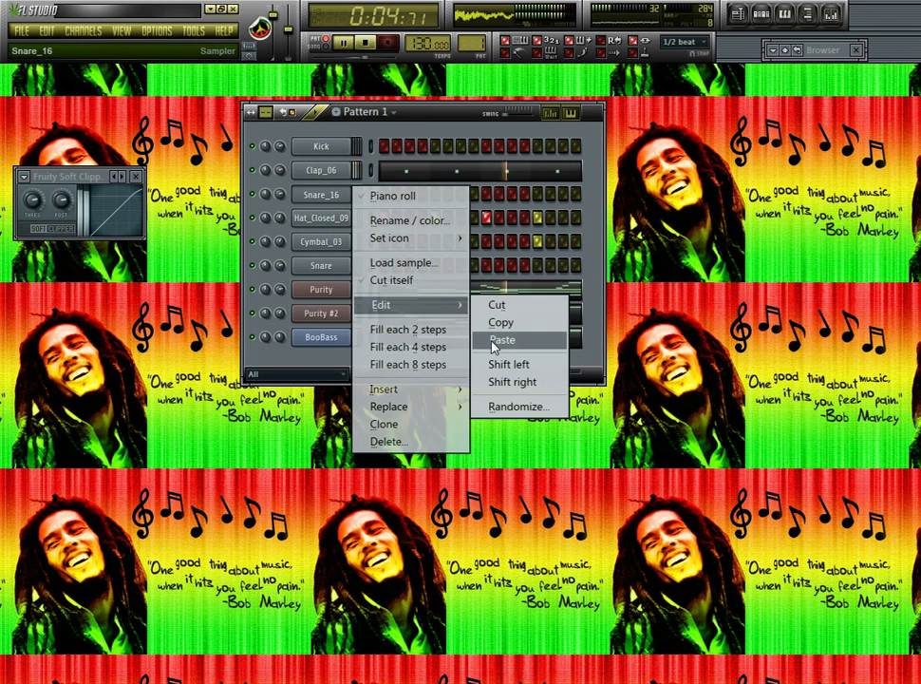
{"action": "left_click", "coordinate": [495, 341]}
- Clone the Hat_Closed_09 channel, fill each 2 steps on the clone, and save the project
{"action": "right_click", "coordinate": [323, 219]}
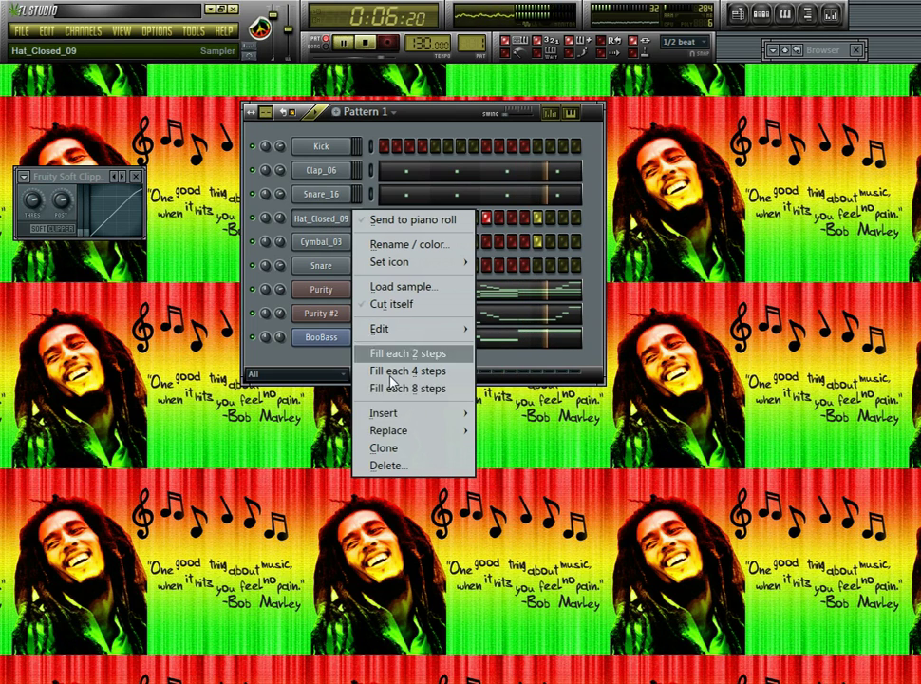
{"action": "left_click", "coordinate": [397, 450]}
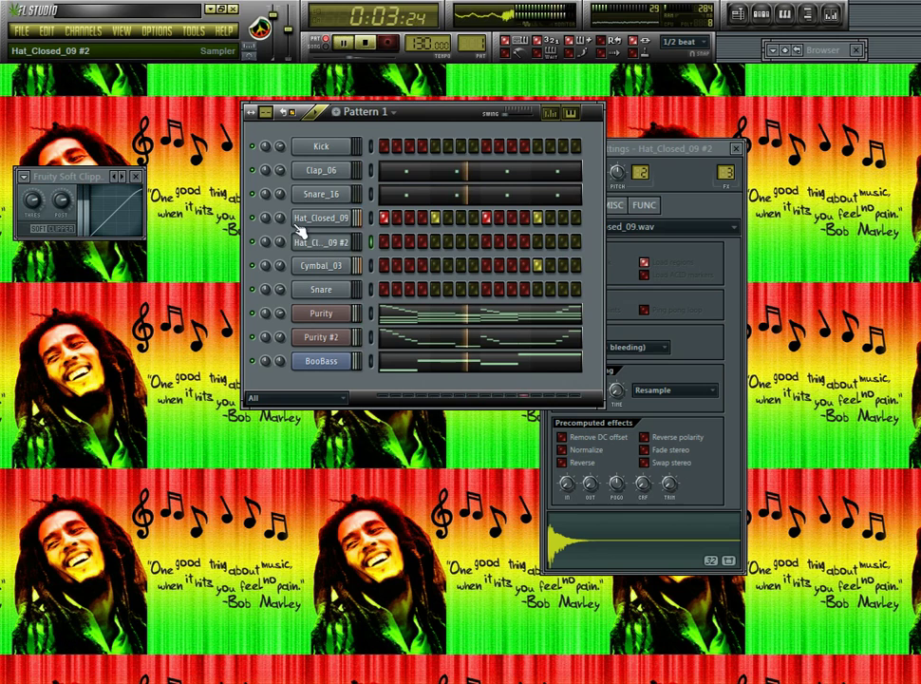
{"action": "right_click", "coordinate": [323, 243]}
{"action": "left_click", "coordinate": [390, 376]}
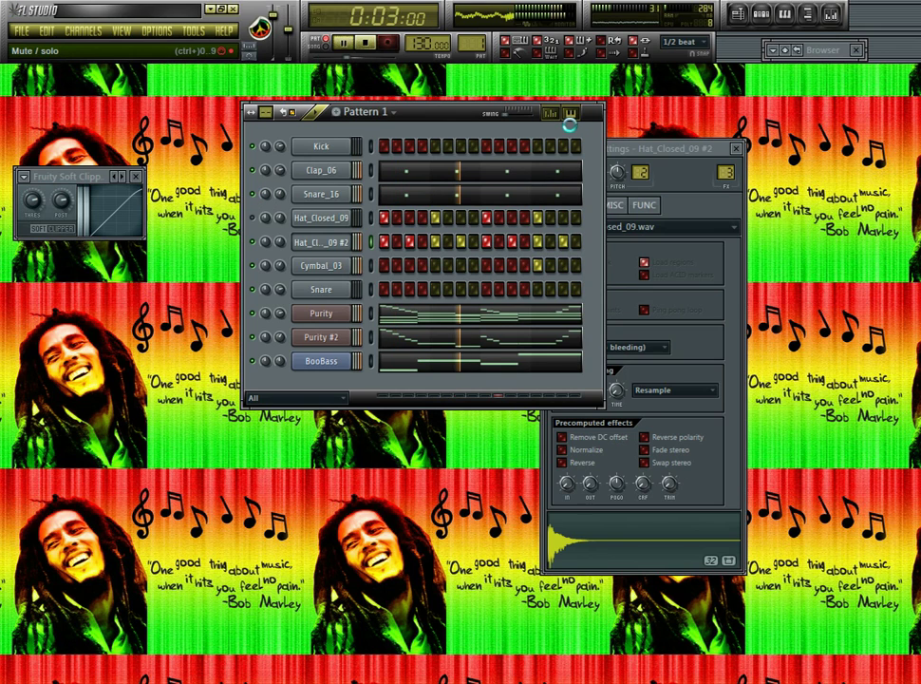
{"action": "key", "text": "ctrl+s"}
- Load Kick_08 from the Lex Luger Kit's Kicks folder onto the Kick channel and enable the channel's Cut itself option
{"action": "left_click", "coordinate": [893, 92]}
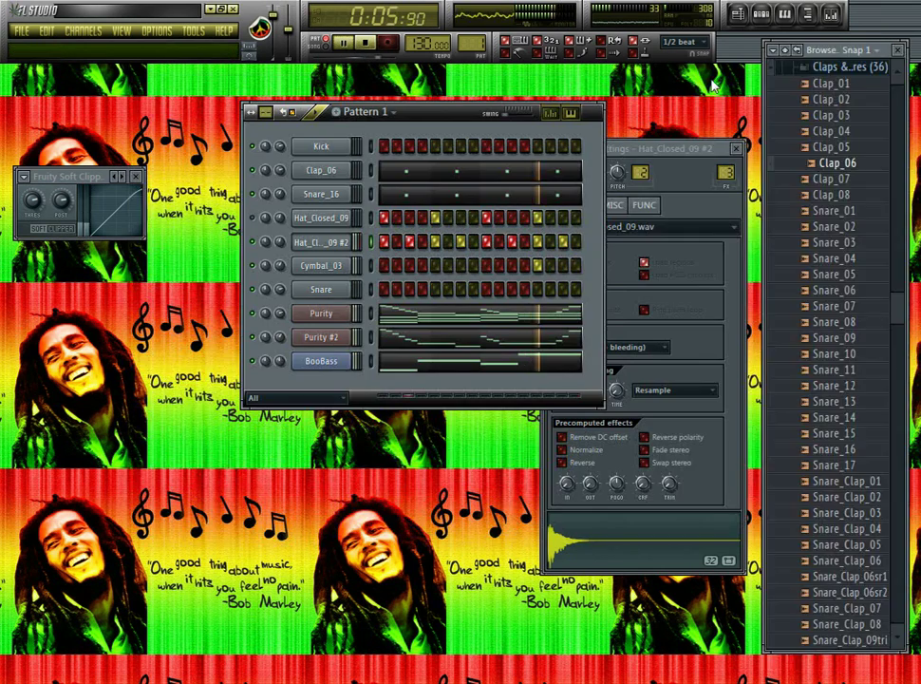
{"action": "scroll", "coordinate": [855, 162], "scroll_direction": "up", "scroll_amount": 3}
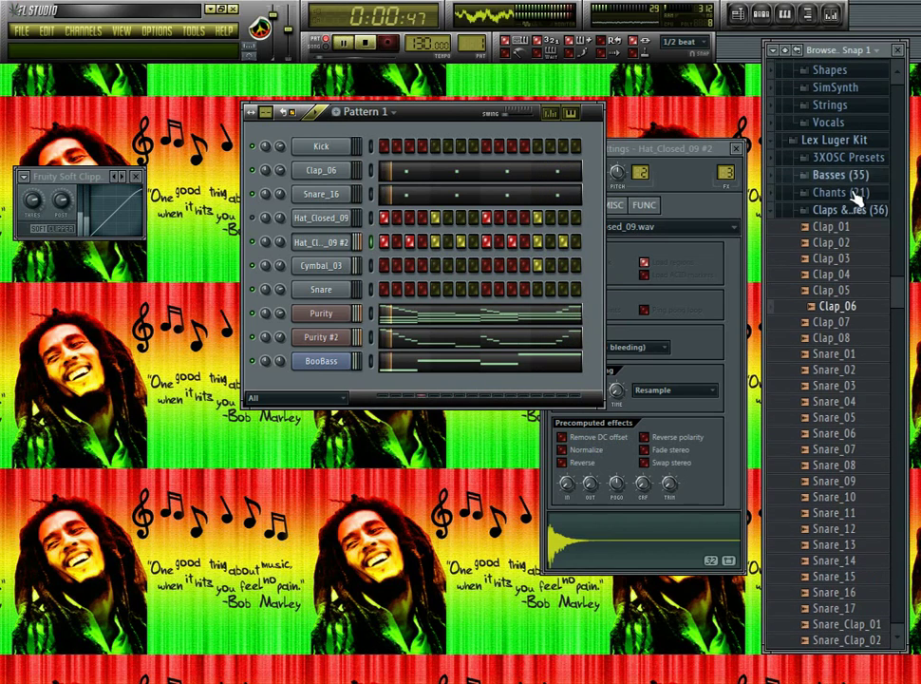
{"action": "left_click", "coordinate": [847, 209]}
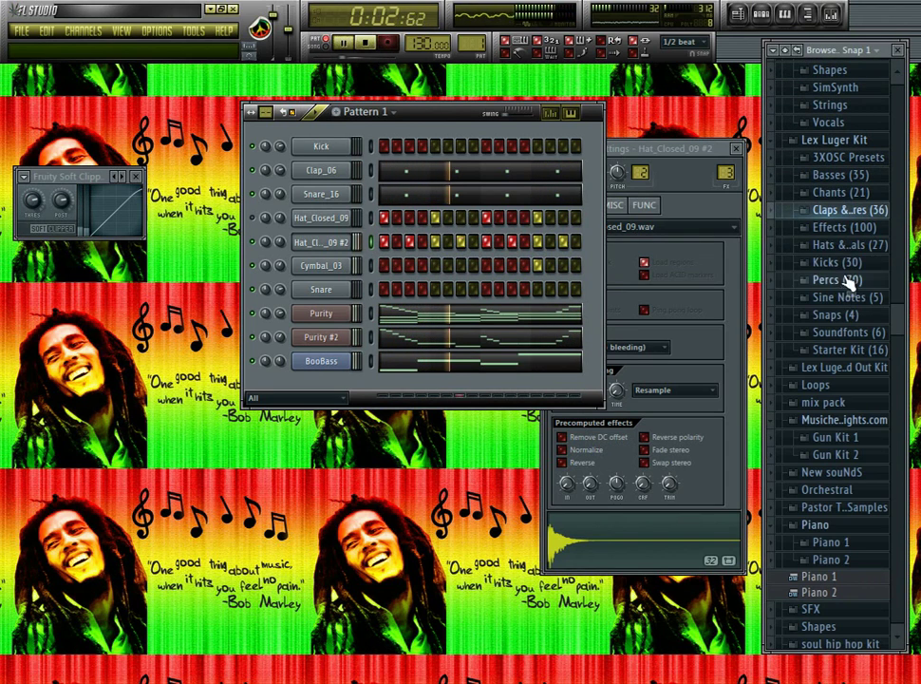
{"action": "left_click", "coordinate": [850, 264]}
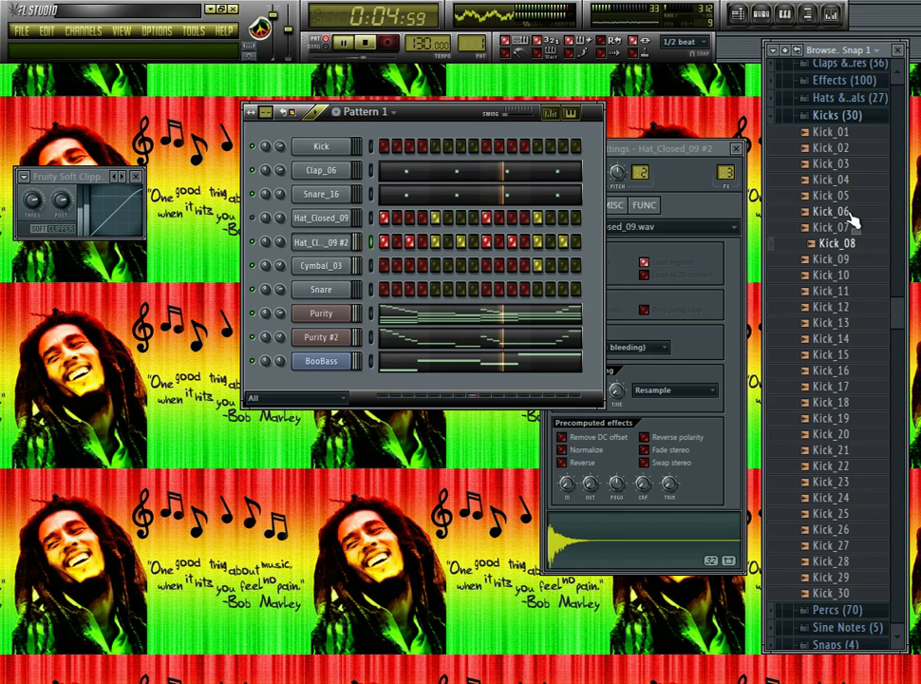
{"action": "left_click_drag", "start_coordinate": [841, 244], "coordinate": [328, 150]}
{"action": "left_click", "coordinate": [323, 148]}
{"action": "right_click", "coordinate": [348, 145]}
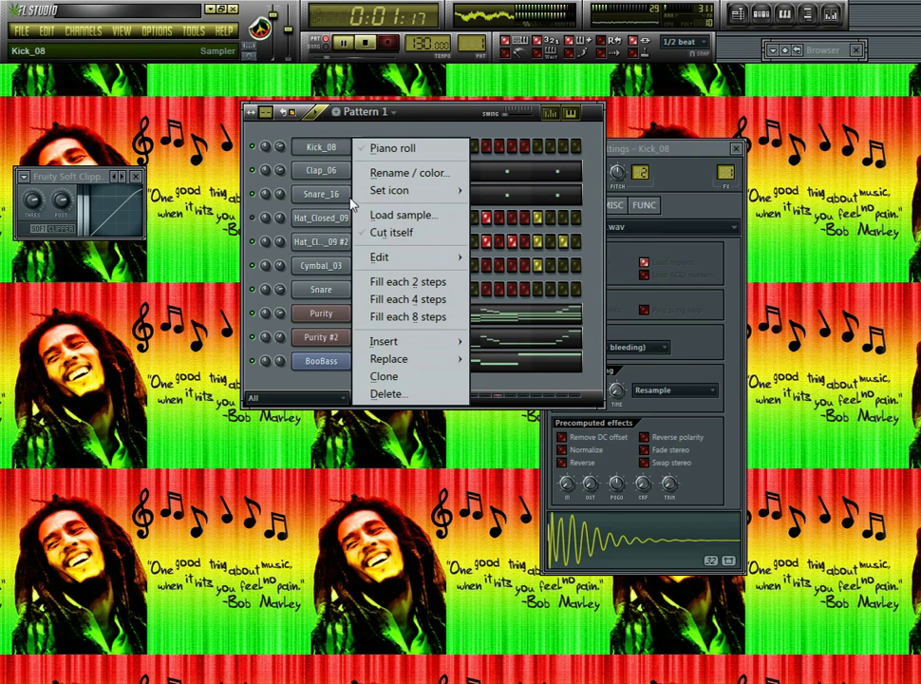
{"action": "left_click", "coordinate": [367, 236]}
- Draw one-step C5 notes on steps 1 and 7 of bars 1 and 3 in the Kick_08 piano roll
{"action": "right_click", "coordinate": [327, 150]}
{"action": "left_click", "coordinate": [369, 149]}
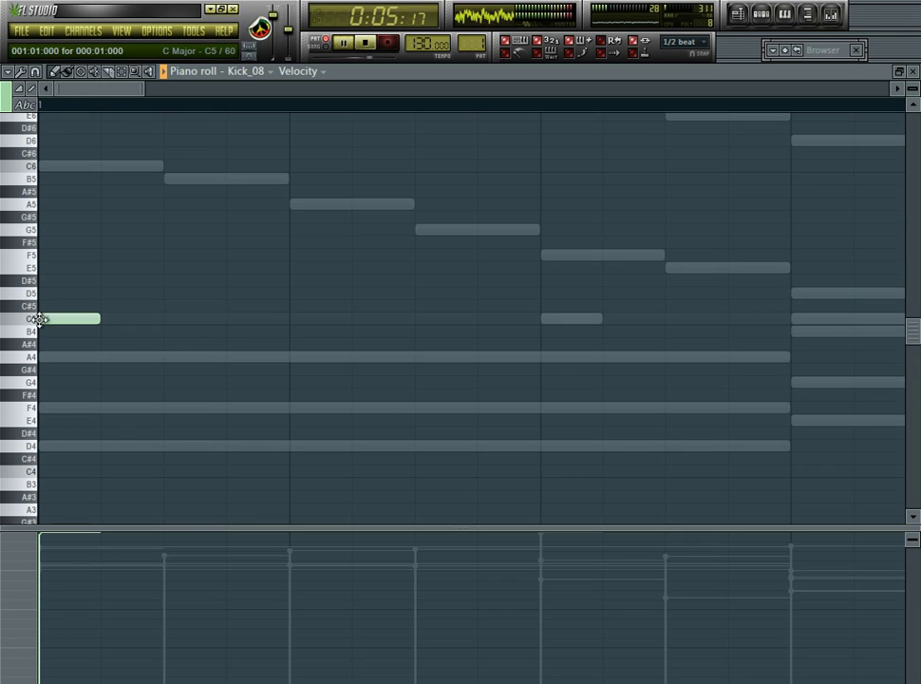
{"action": "scroll", "coordinate": [102, 119], "scroll_direction": "down", "scroll_amount": 4}
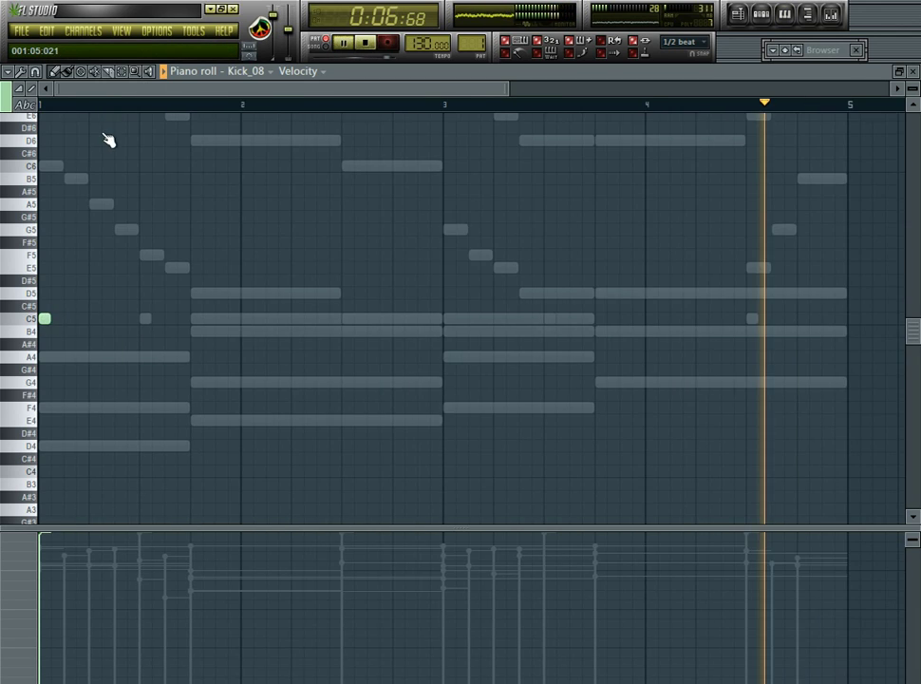
{"action": "left_click", "coordinate": [119, 319]}
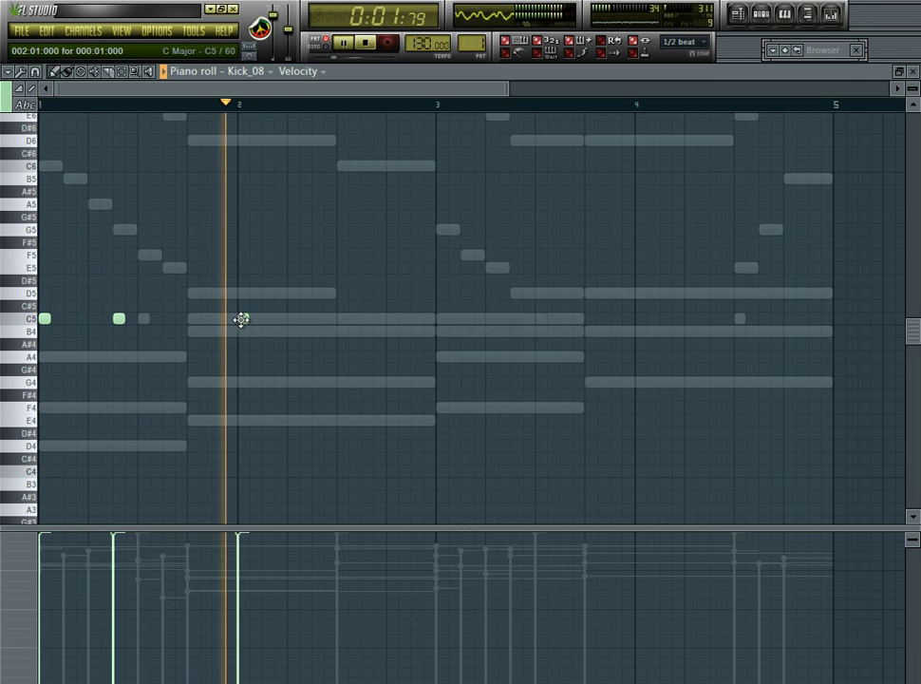
{"action": "left_click", "coordinate": [440, 320]}
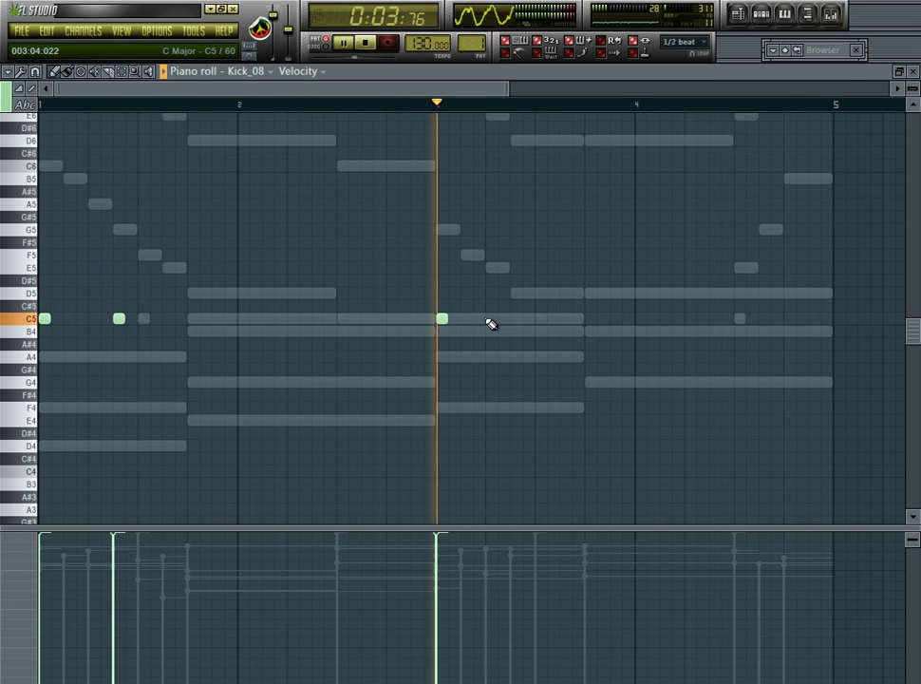
{"action": "left_click", "coordinate": [506, 319]}
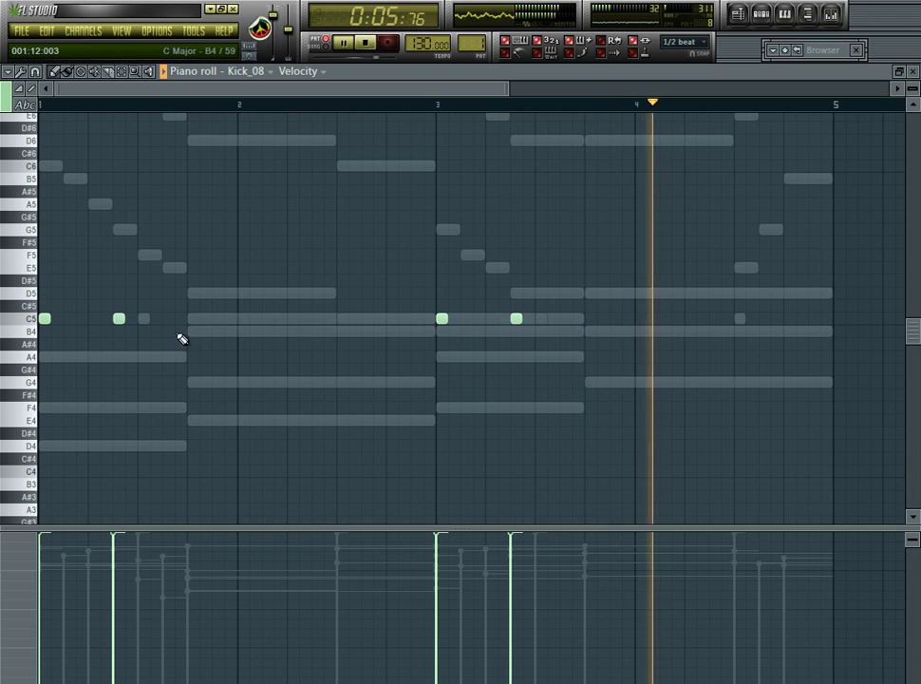
- Add C5 kick notes on steps 5 and 11 of bars 2 and 4 and step 15 of bar 4, and close the piano roll
{"action": "left_click", "coordinate": [290, 319]}
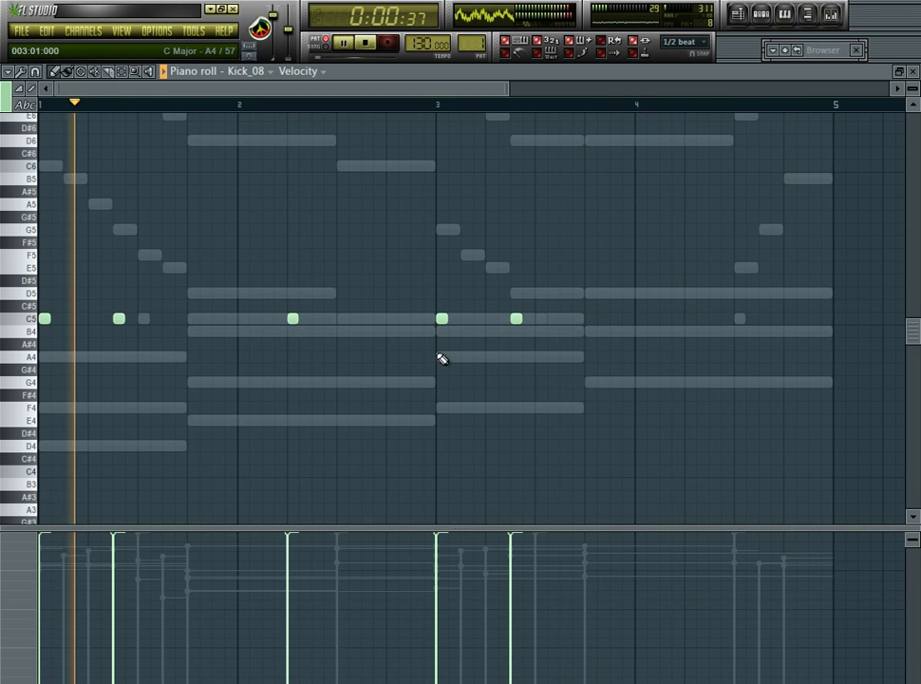
{"action": "left_click", "coordinate": [367, 319]}
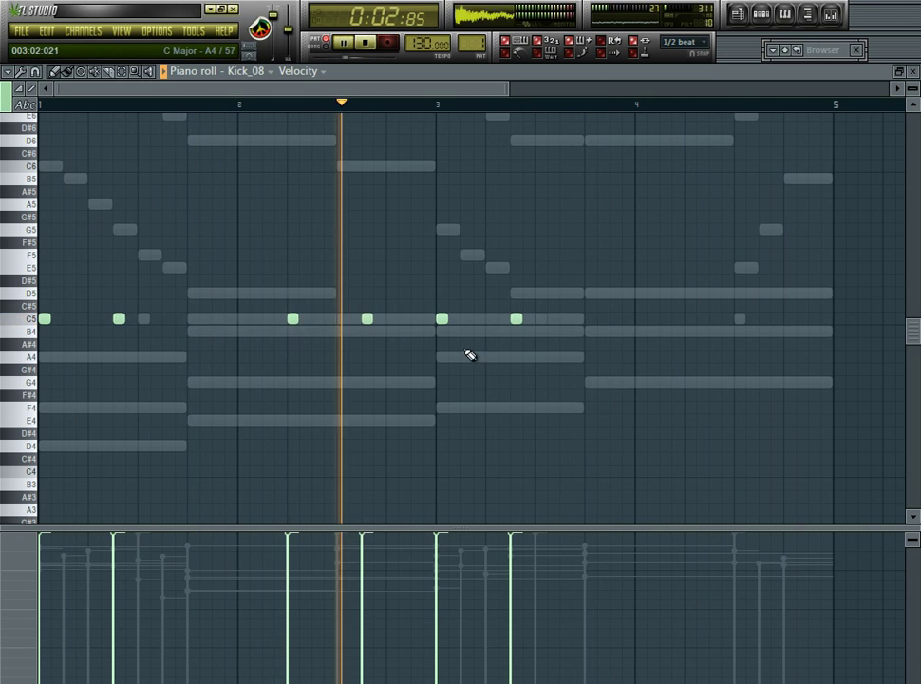
{"action": "left_click", "coordinate": [685, 319]}
{"action": "left_click", "coordinate": [764, 319]}
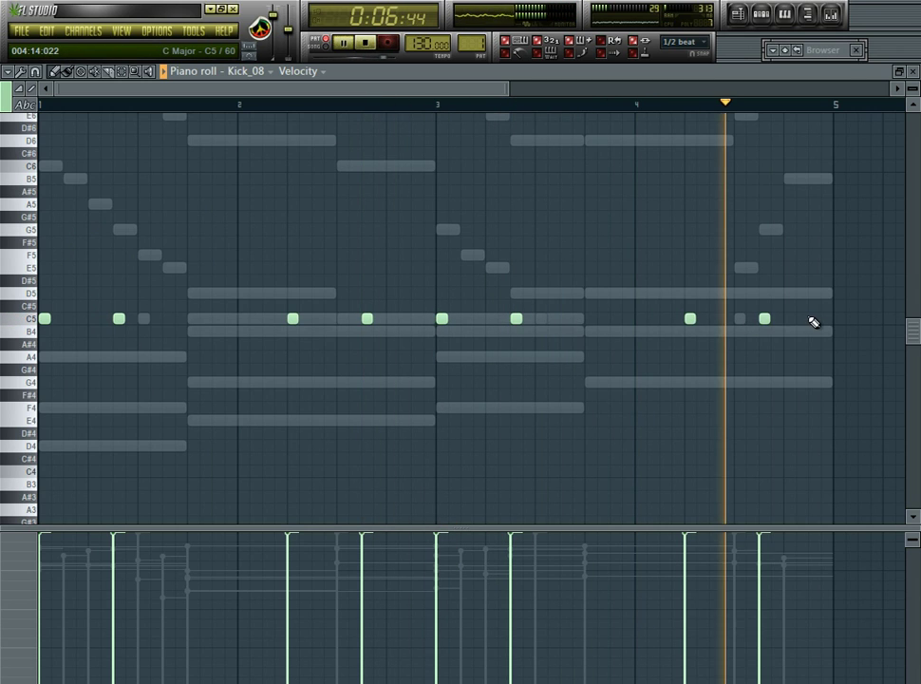
{"action": "left_click", "coordinate": [815, 319]}
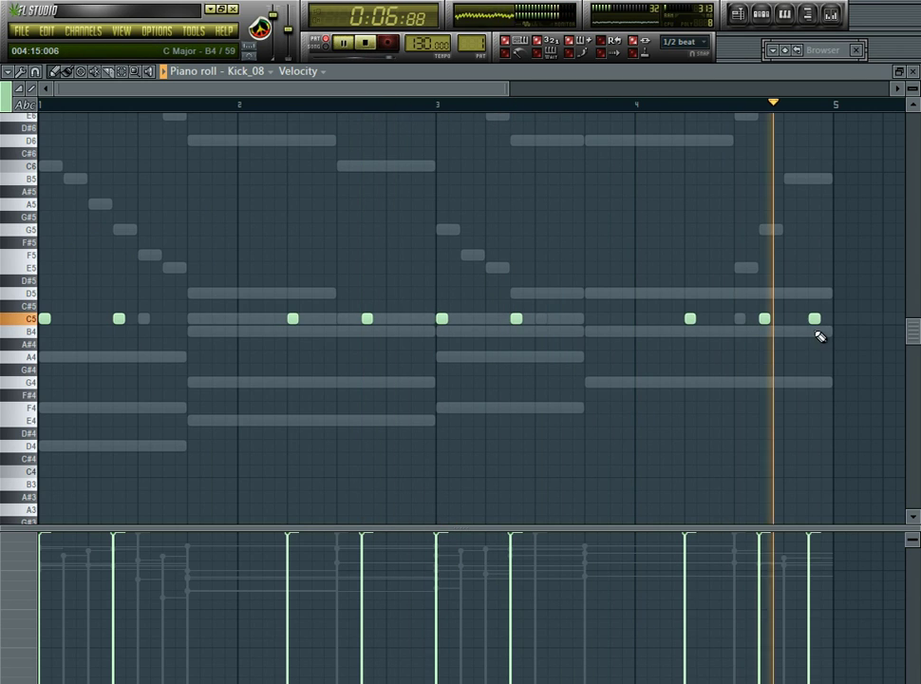
{"action": "left_click", "coordinate": [915, 72]}
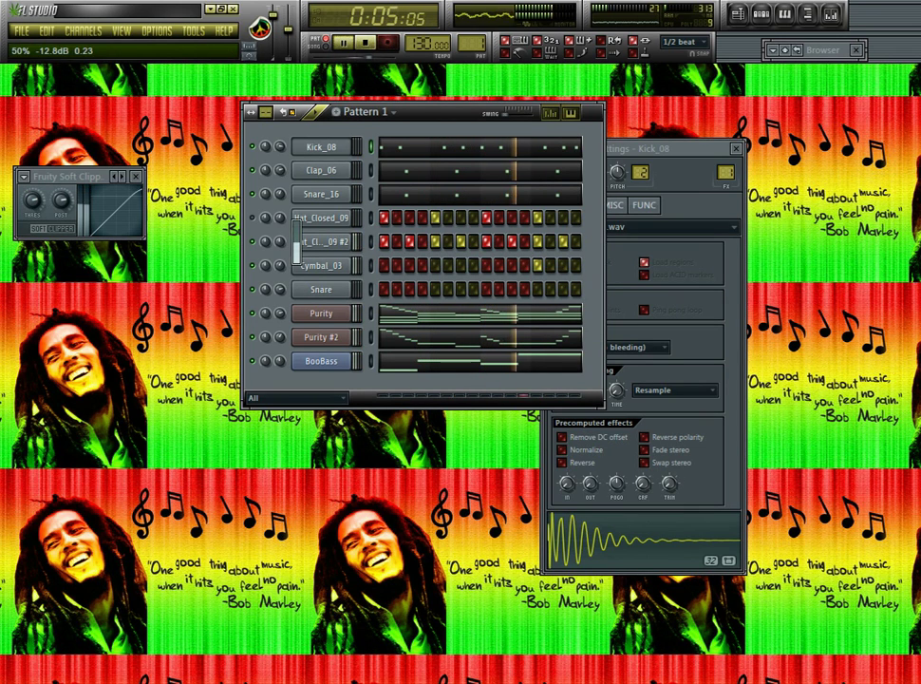
- Lower the volume fader of mixer track Insert 3 slightly and return to the Pattern 1 channels
{"action": "left_click", "coordinate": [831, 14]}
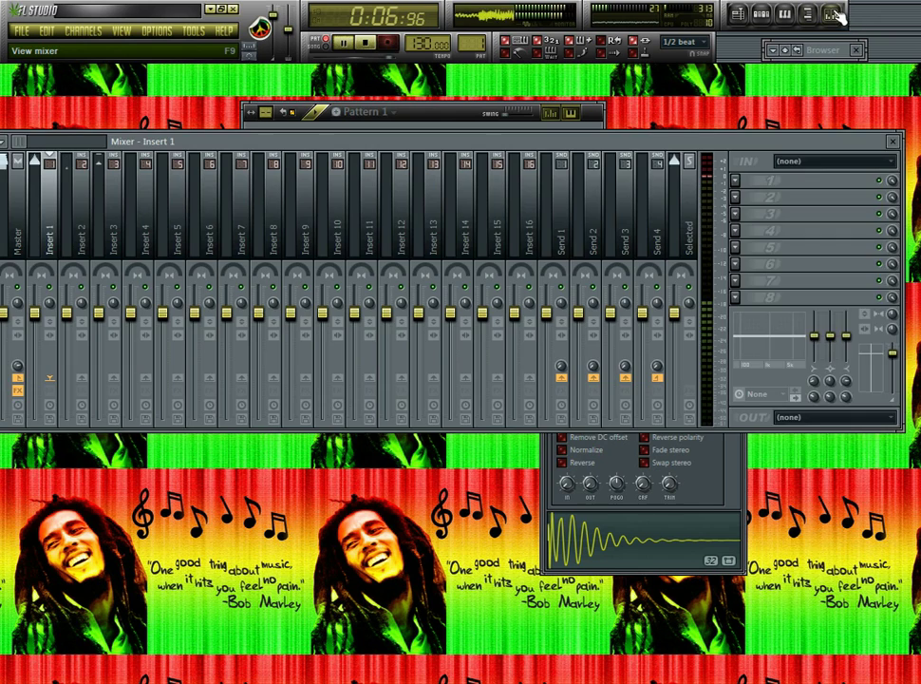
{"action": "left_click_drag", "start_coordinate": [100, 313], "coordinate": [100, 324]}
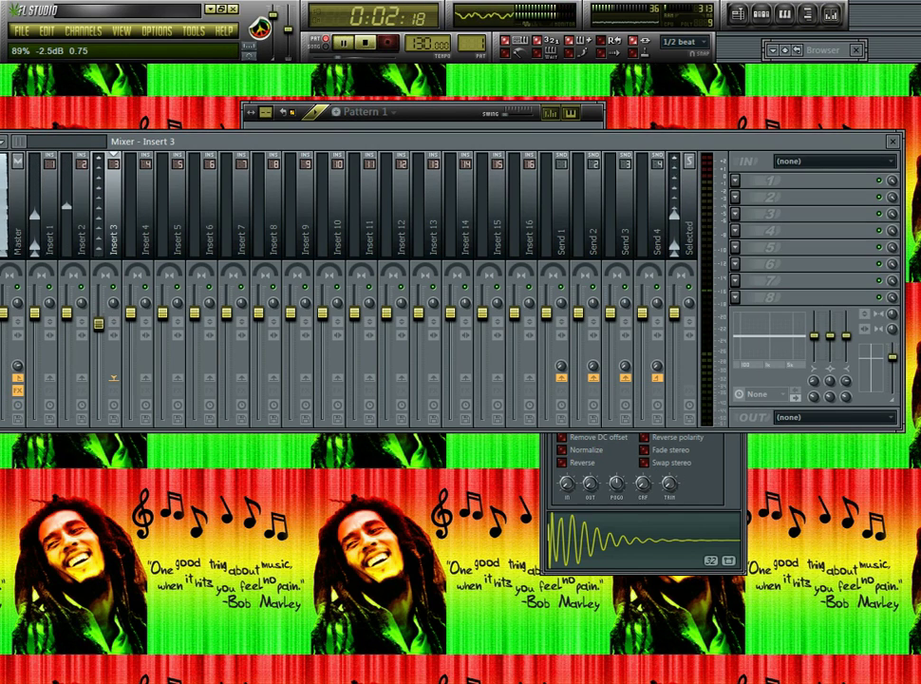
{"action": "left_click", "coordinate": [431, 117]}
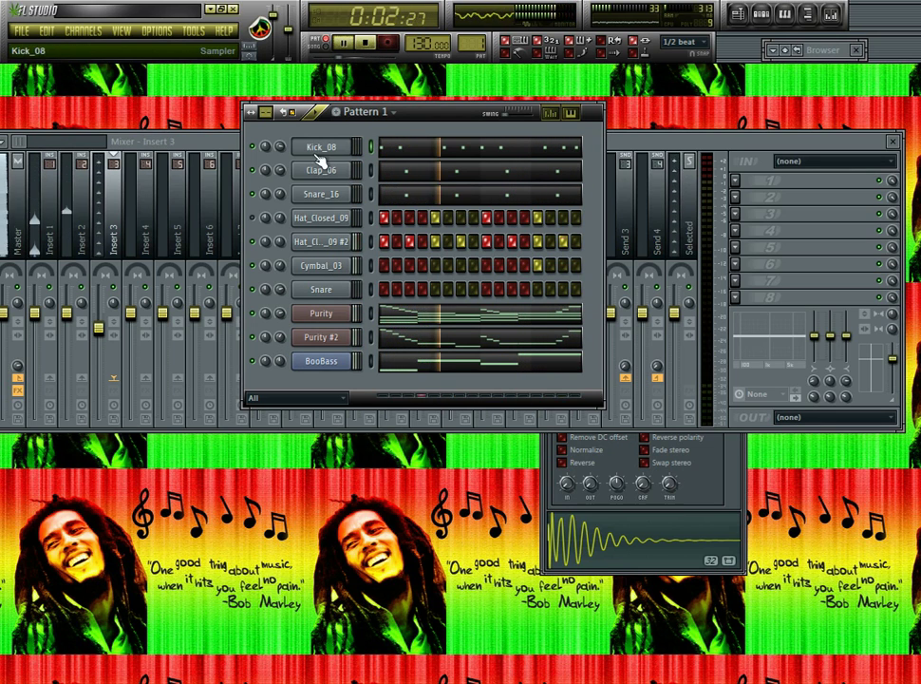
- Clone the Snare_16 channel and draw a one-step C5 note on step 3 of bar 1 in the clone's piano roll
{"action": "right_click", "coordinate": [333, 191]}
{"action": "left_click", "coordinate": [379, 423]}
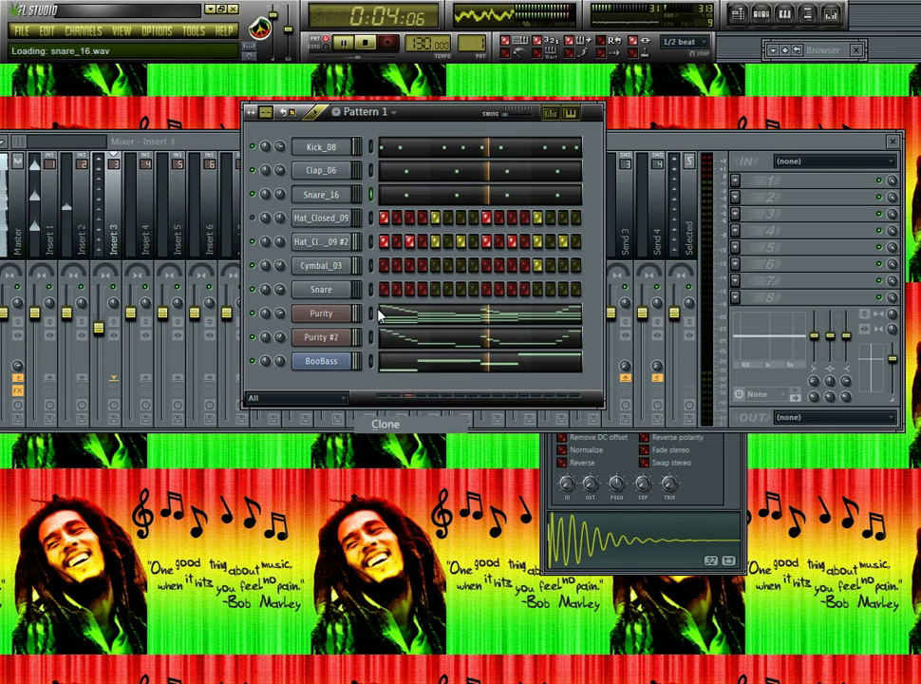
{"action": "right_click", "coordinate": [349, 218]}
{"action": "left_click", "coordinate": [370, 220]}
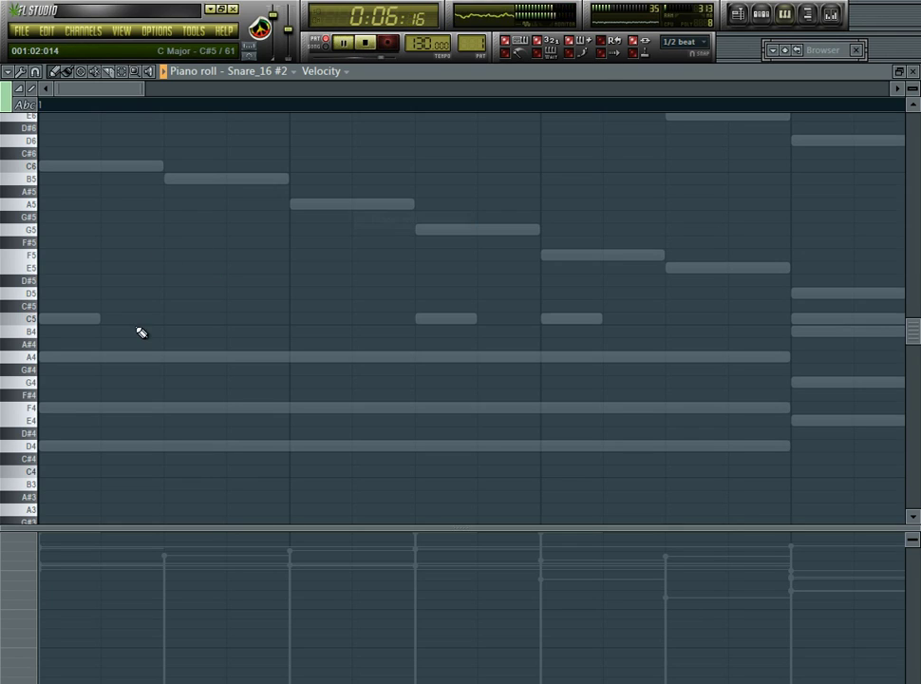
{"action": "left_click", "coordinate": [174, 320]}
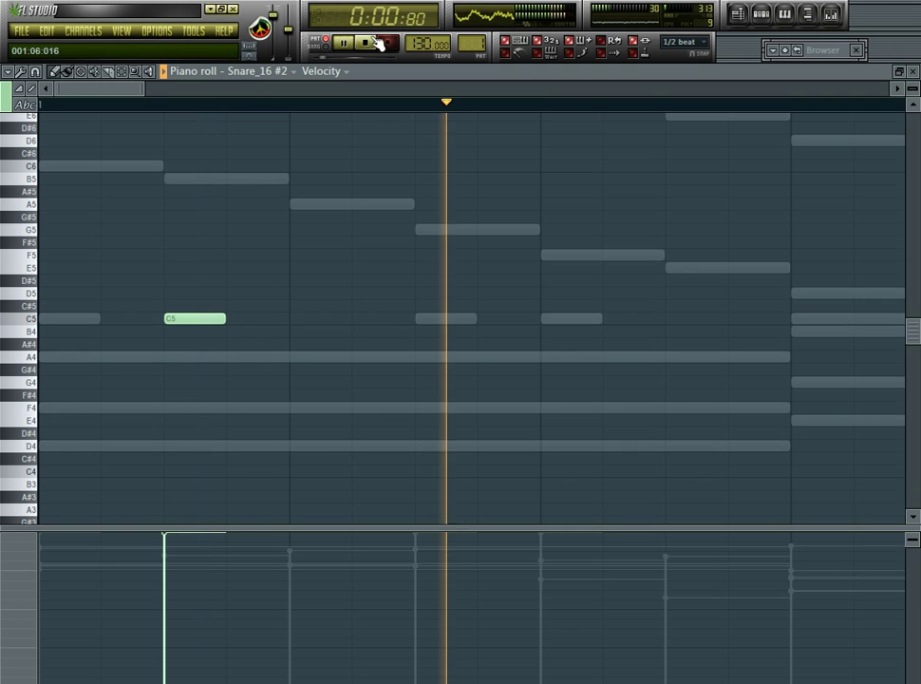
- Add a matching C5 note on step 3 of bar 3 for the cloned snare and close the piano roll
{"action": "scroll", "coordinate": [372, 108], "scroll_direction": "down", "scroll_amount": 4}
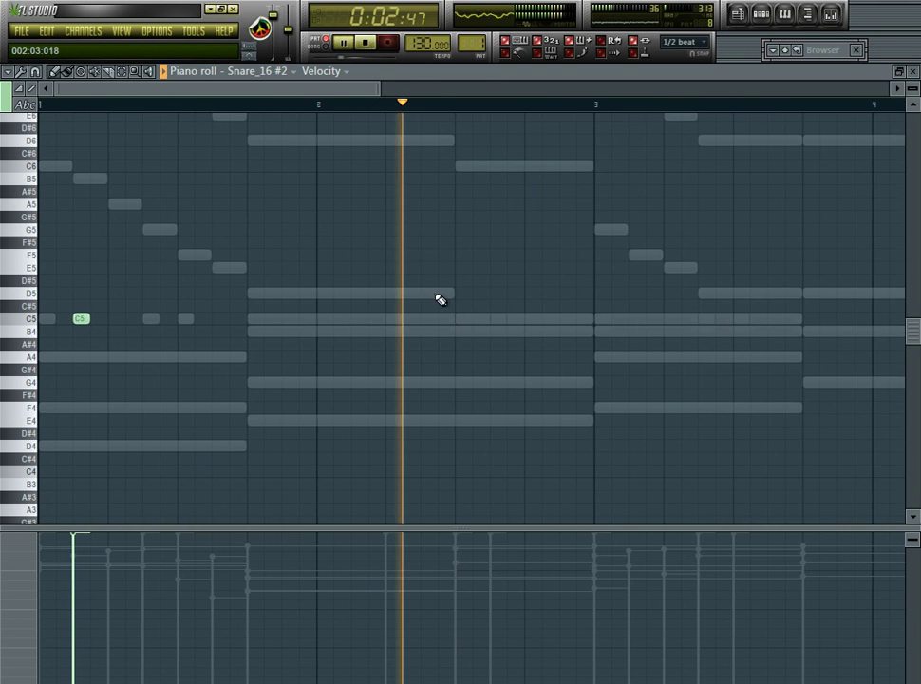
{"action": "left_click", "coordinate": [632, 318]}
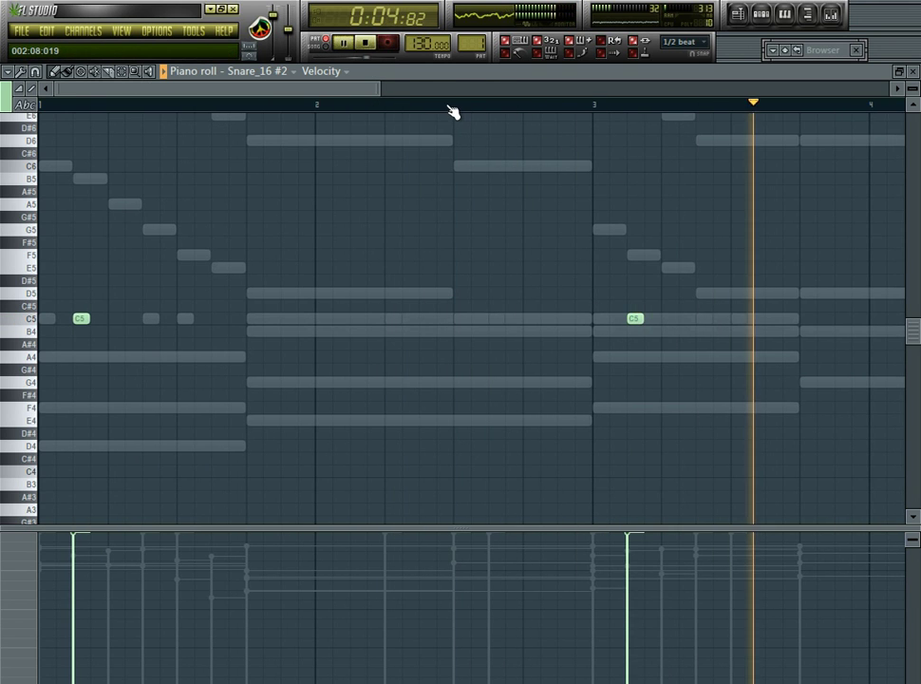
{"action": "scroll", "coordinate": [452, 112], "scroll_direction": "down", "scroll_amount": 3}
{"action": "scroll", "coordinate": [452, 112], "scroll_direction": "down", "scroll_amount": 1}
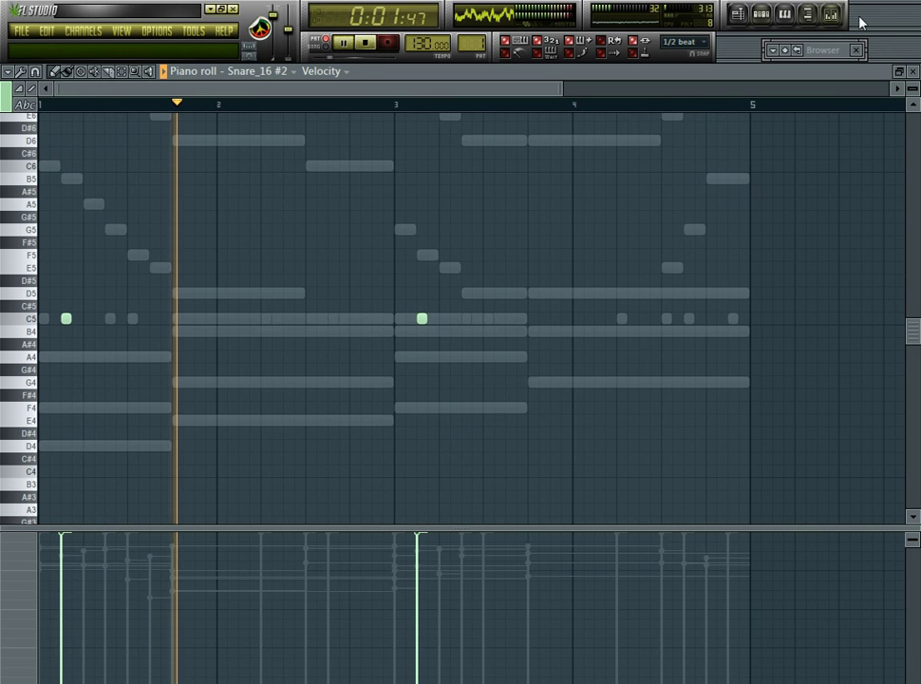
{"action": "left_click", "coordinate": [913, 74]}
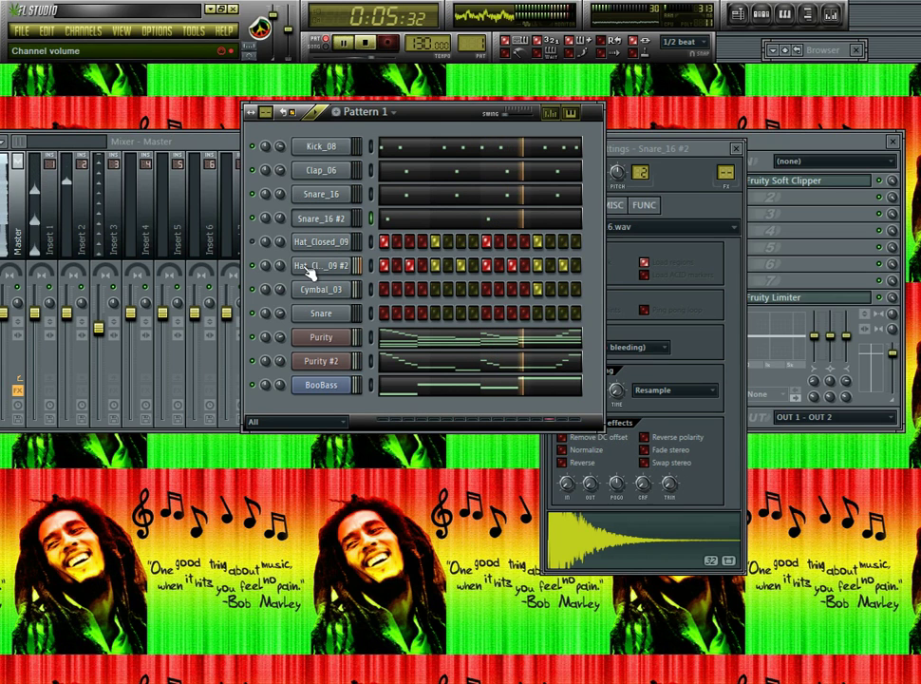
- Clone the Purity #2 channel and load the Synth Flute preset from the Lead Synth category on the clone
{"action": "right_click", "coordinate": [324, 362]}
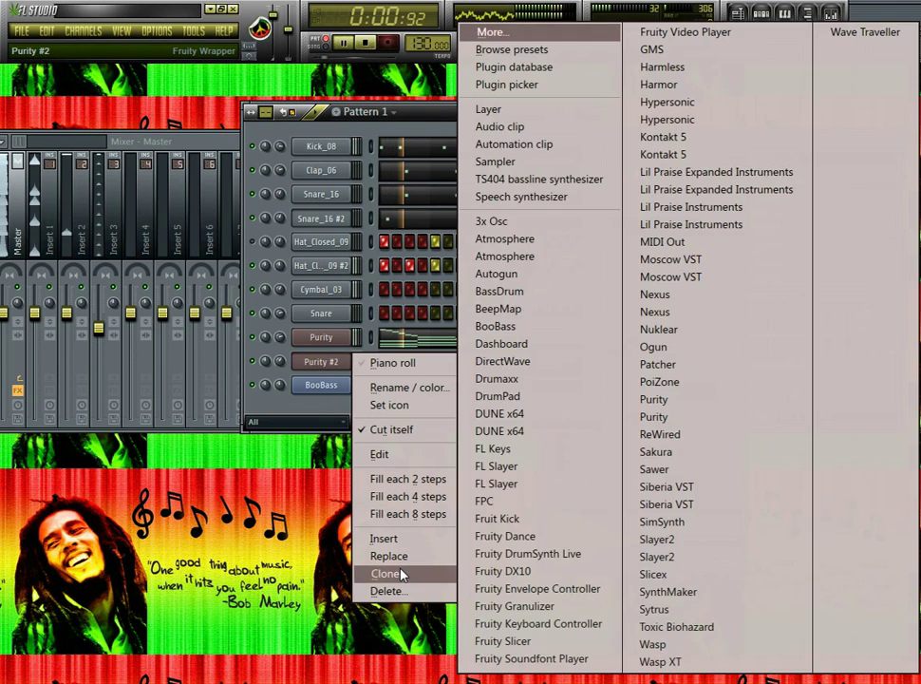
{"action": "left_click", "coordinate": [401, 573]}
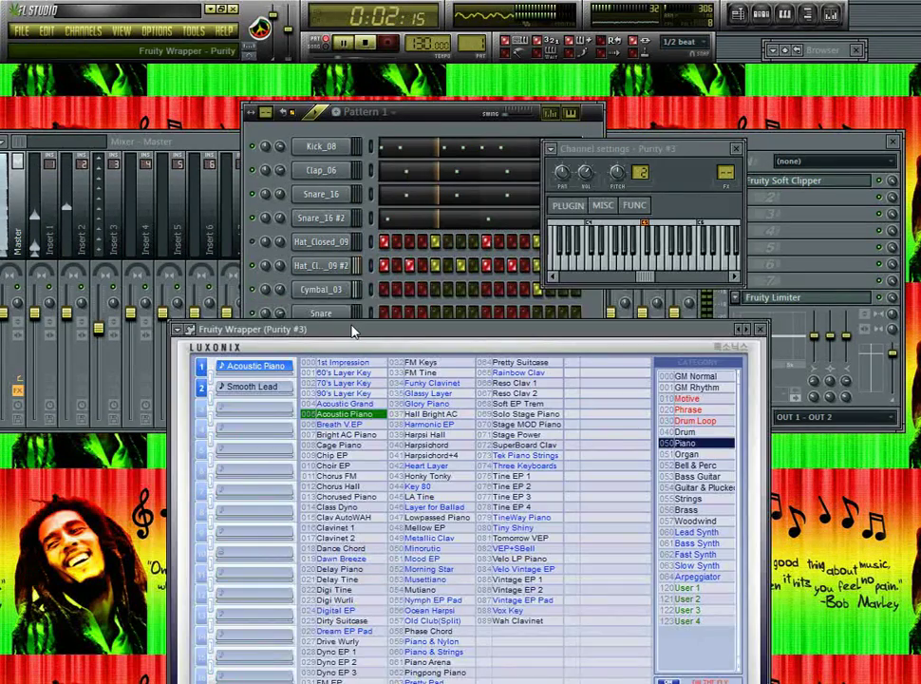
{"action": "left_click_drag", "start_coordinate": [351, 331], "coordinate": [345, 169]}
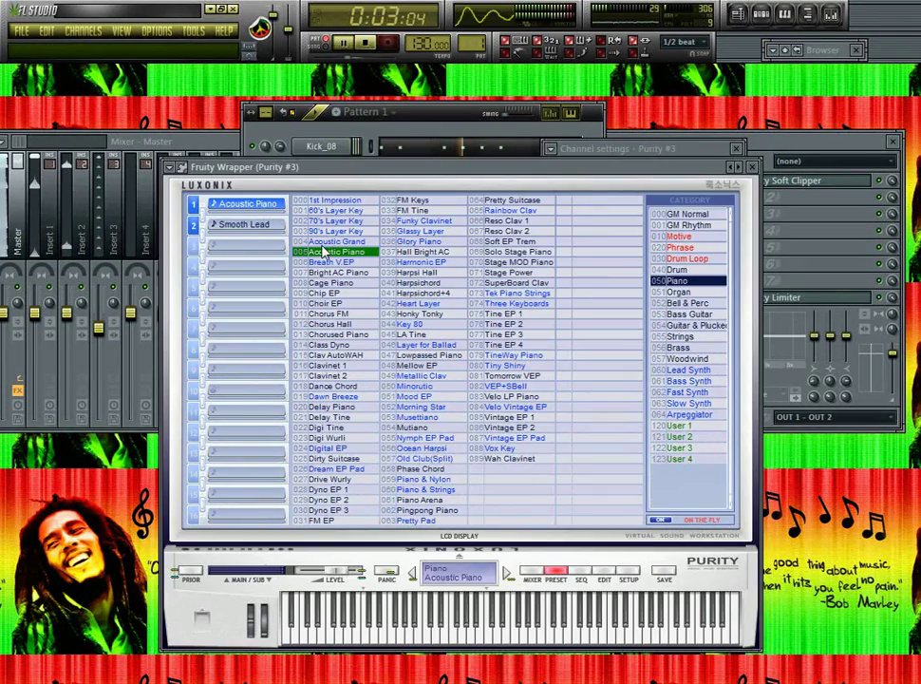
{"action": "left_click", "coordinate": [535, 574]}
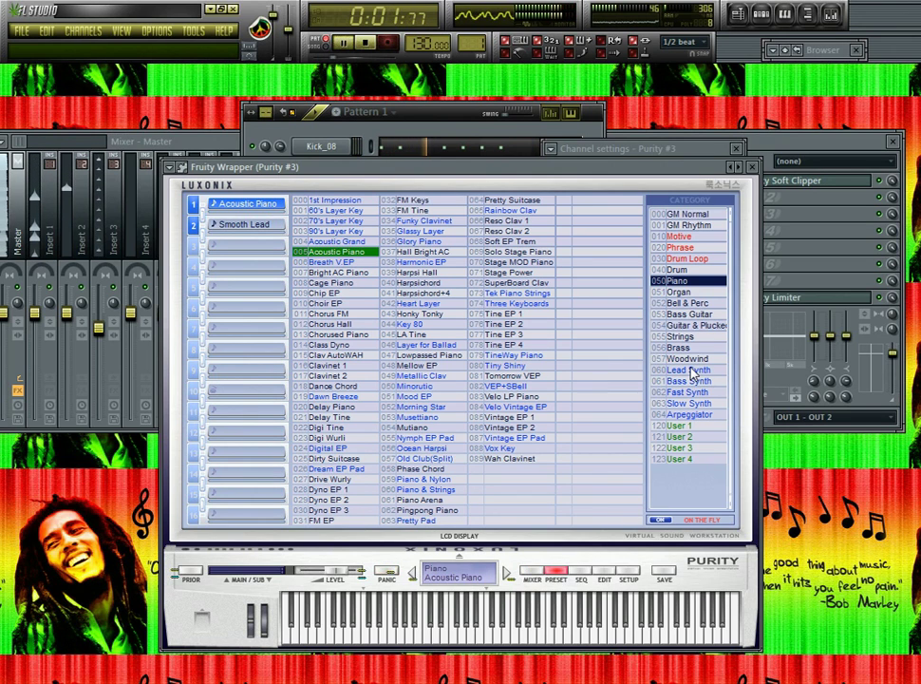
{"action": "left_click", "coordinate": [689, 370]}
{"action": "left_click", "coordinate": [423, 438]}
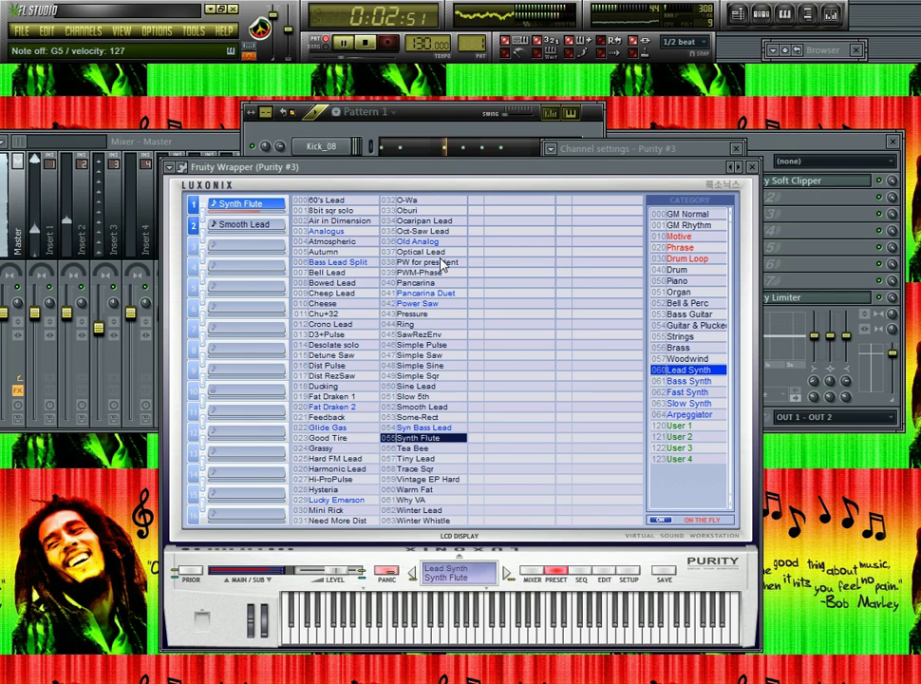
- Audition other Lead Synth presets on Purity #3, including Tiny Lead, Smooth Lead, Simple Sine, Crono Lead and Ring
{"action": "left_click", "coordinate": [419, 459]}
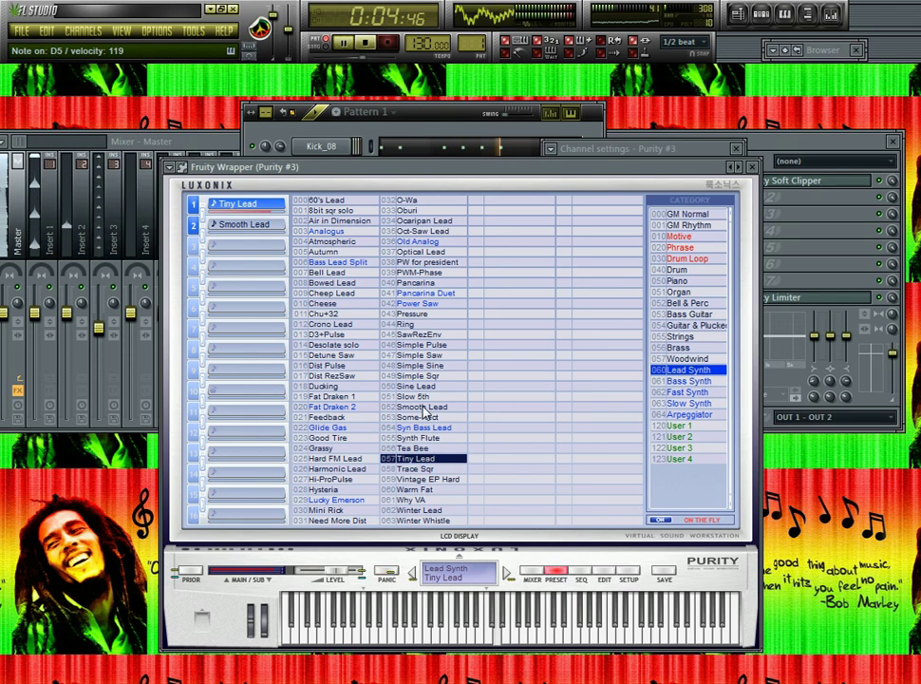
{"action": "left_click", "coordinate": [424, 408]}
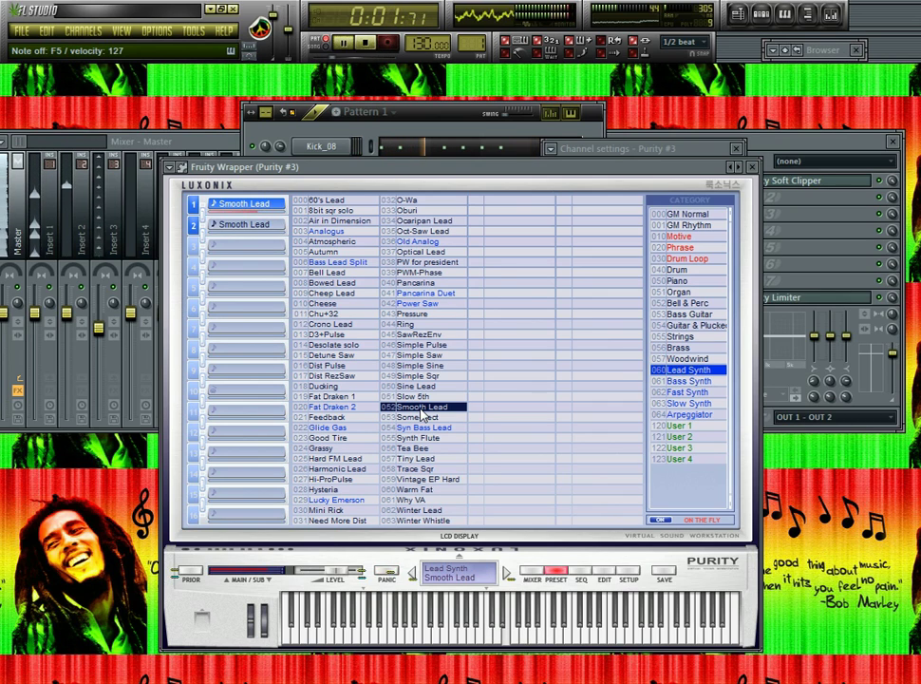
{"action": "left_click", "coordinate": [423, 366]}
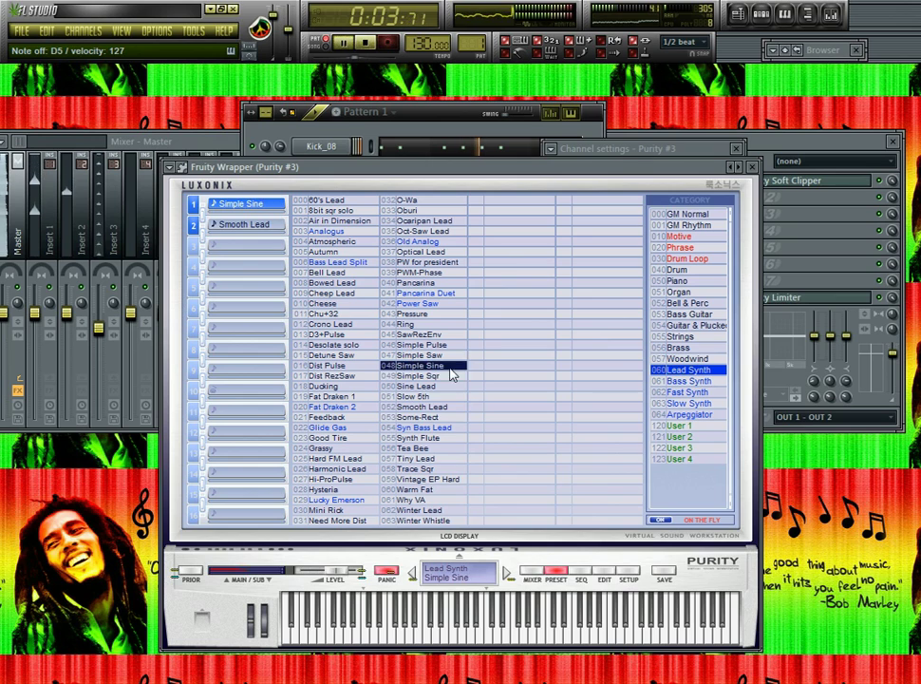
{"action": "left_click", "coordinate": [330, 354]}
{"action": "left_click", "coordinate": [330, 334]}
{"action": "left_click", "coordinate": [332, 324]}
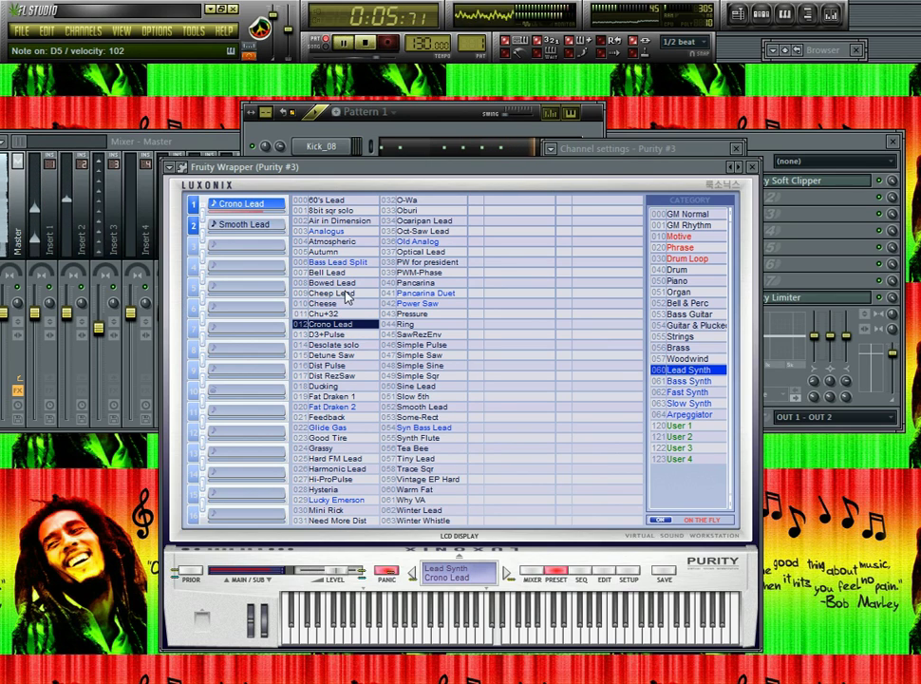
{"action": "left_click", "coordinate": [423, 323]}
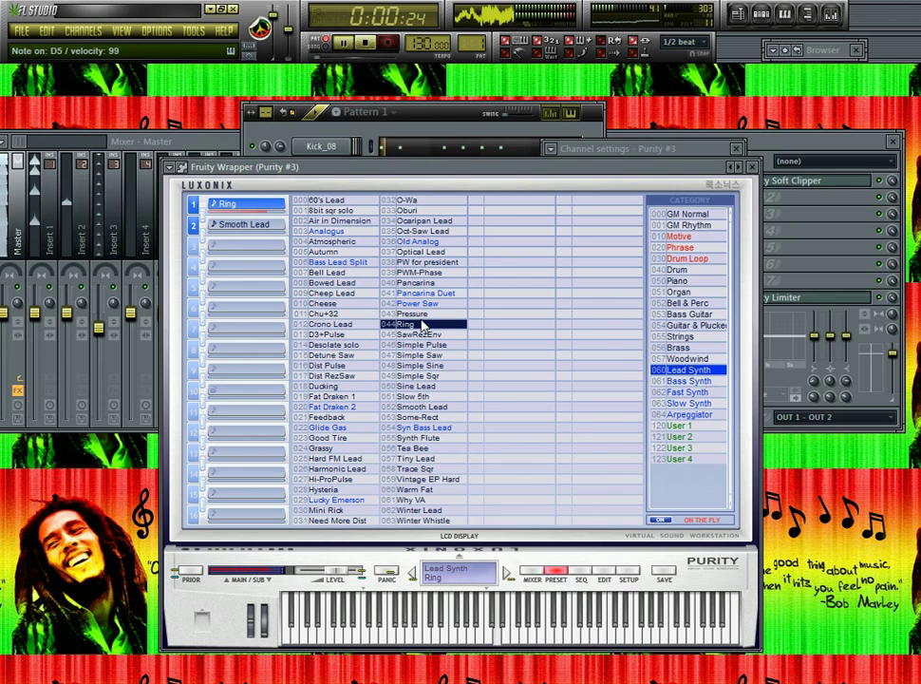
{"action": "left_click", "coordinate": [424, 303]}
{"action": "left_click", "coordinate": [426, 283]}
- Compare the Fat Draken 1 and Fat Draken 2 presets on Purity #3 and keep Fat Draken 1 loaded
{"action": "left_click", "coordinate": [337, 396]}
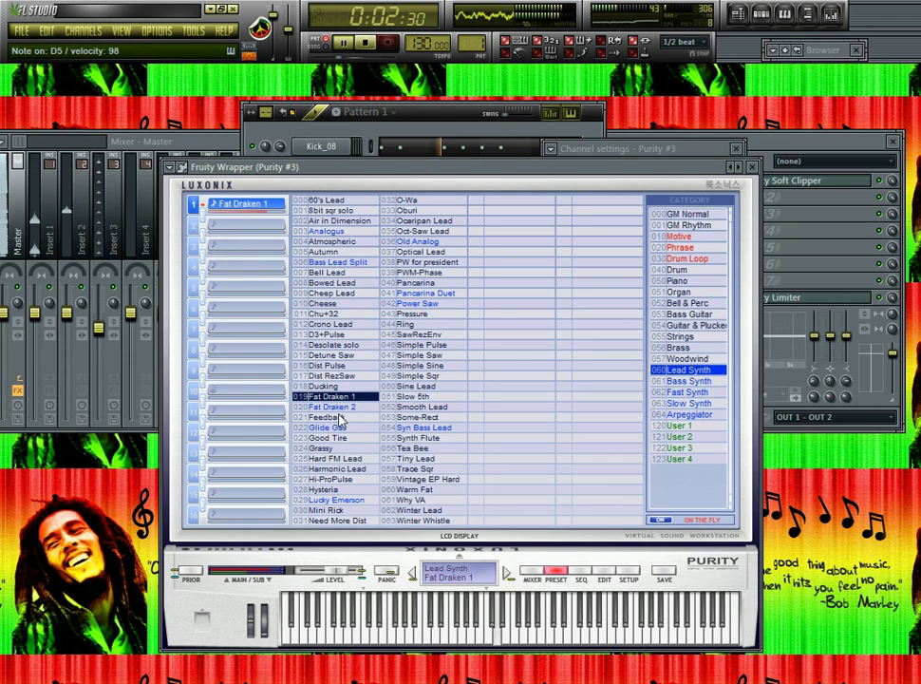
{"action": "left_click", "coordinate": [339, 407]}
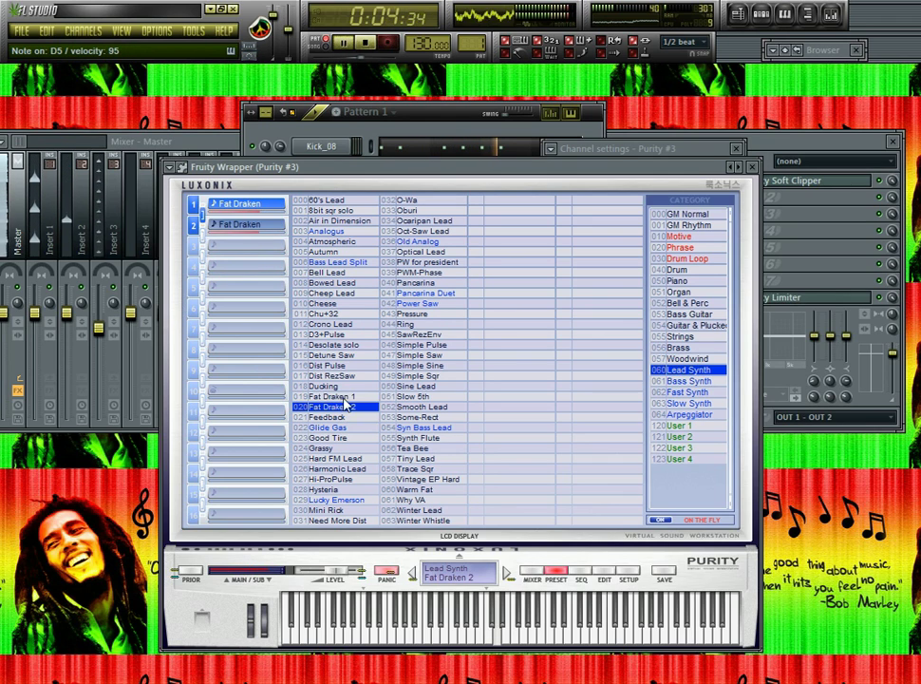
{"action": "left_click", "coordinate": [342, 398]}
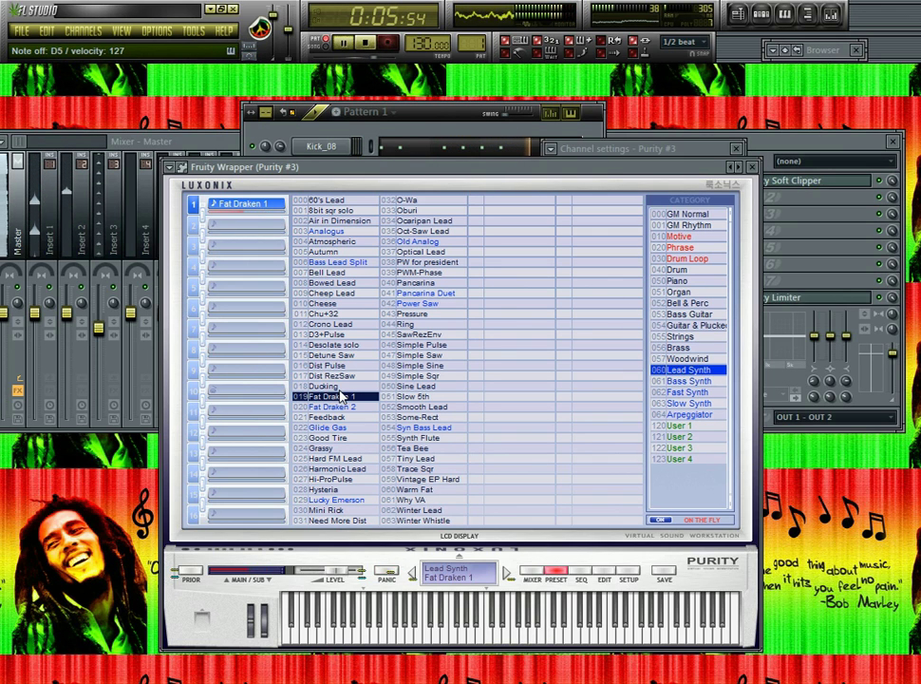
- Return to the Pattern 1 channels and bring up the edit options for the Purity #2 channel's notes
{"action": "left_click", "coordinate": [406, 112]}
{"action": "right_click", "coordinate": [347, 359]}
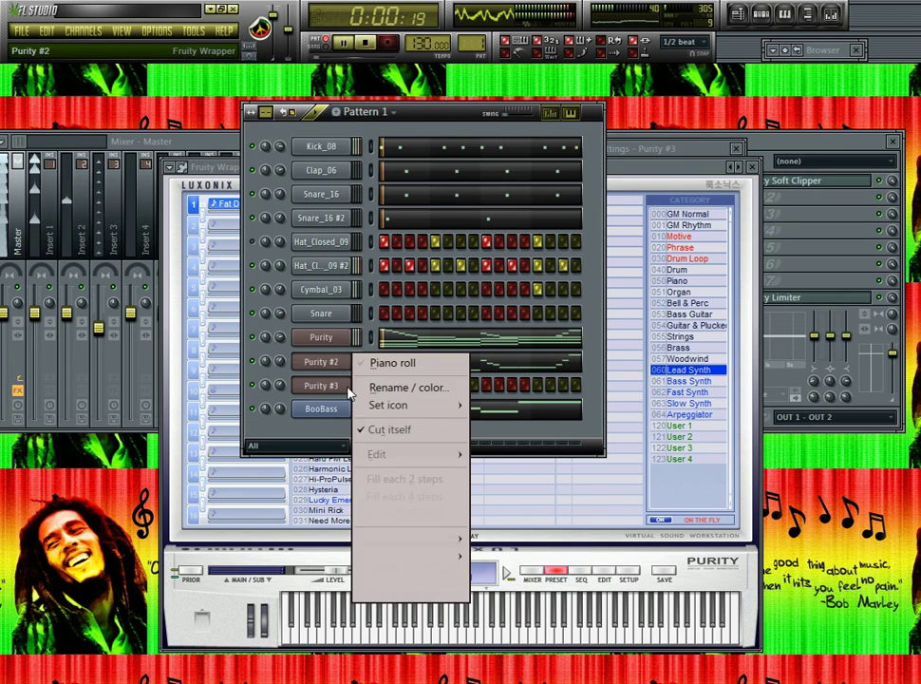
{"action": "mouse_move", "coordinate": [416, 465]}
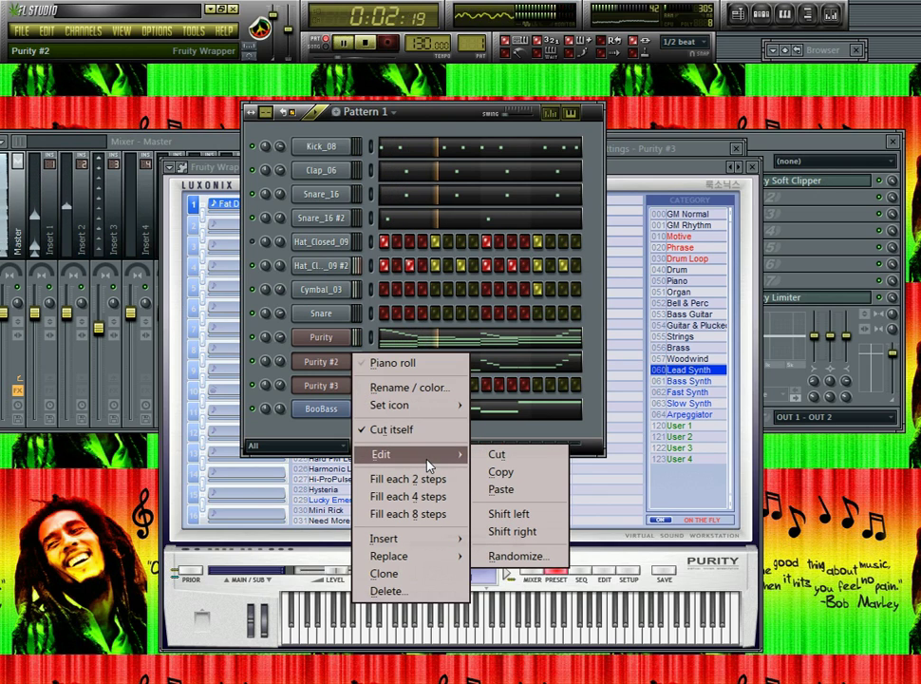
{"action": "left_click_drag", "start_coordinate": [422, 120], "coordinate": [426, 120]}
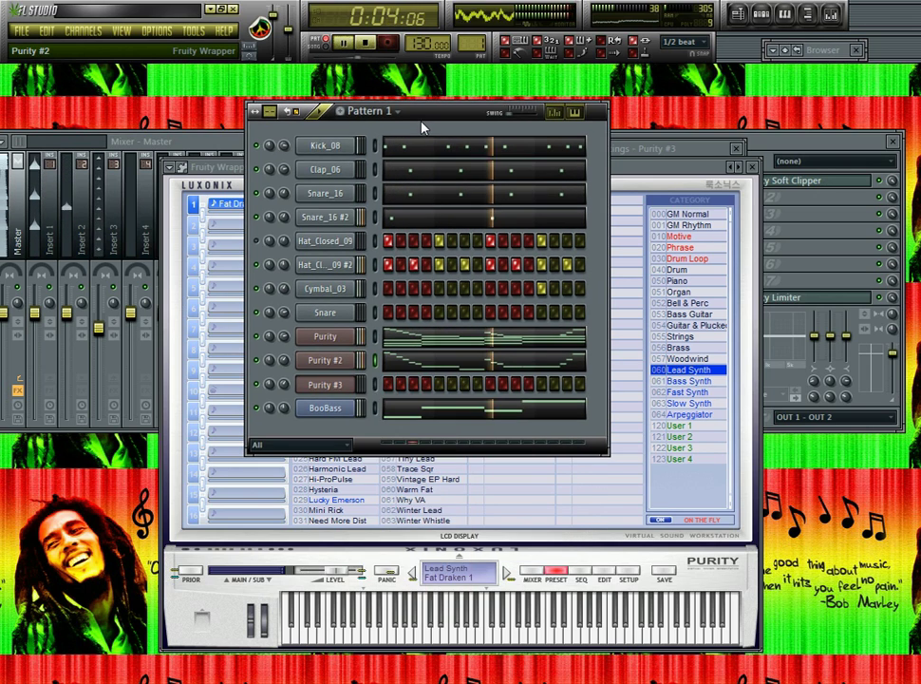